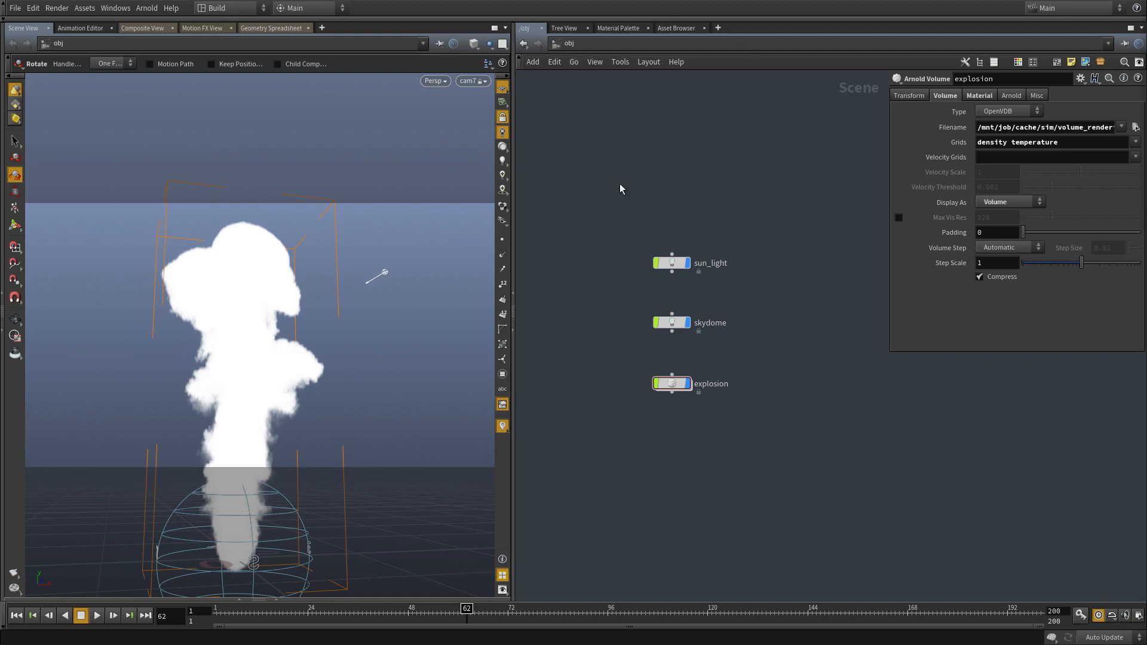
Step: Clear the explosion volume's material assignment and cut the existing node from the shop network
{"action": "left_click_drag", "start_coordinate": [734, 354], "coordinate": [595, 436]}
{"action": "left_click", "coordinate": [974, 97]}
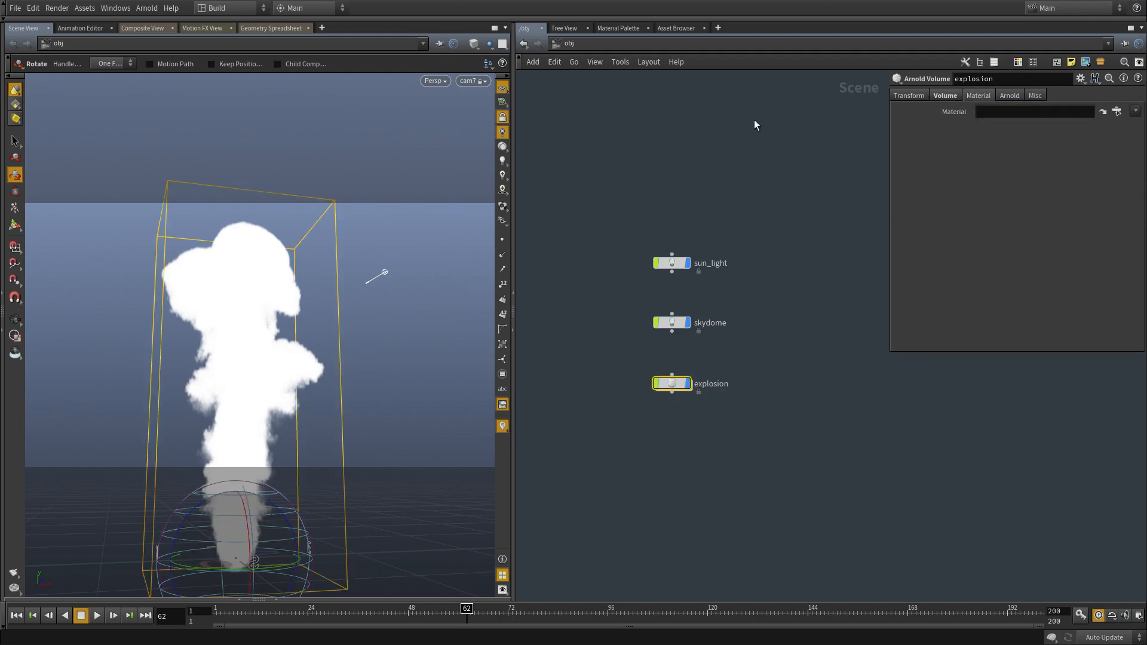
{"action": "left_click", "coordinate": [619, 44]}
{"action": "left_click", "coordinate": [631, 120]}
{"action": "key", "text": "ctrl+x"}
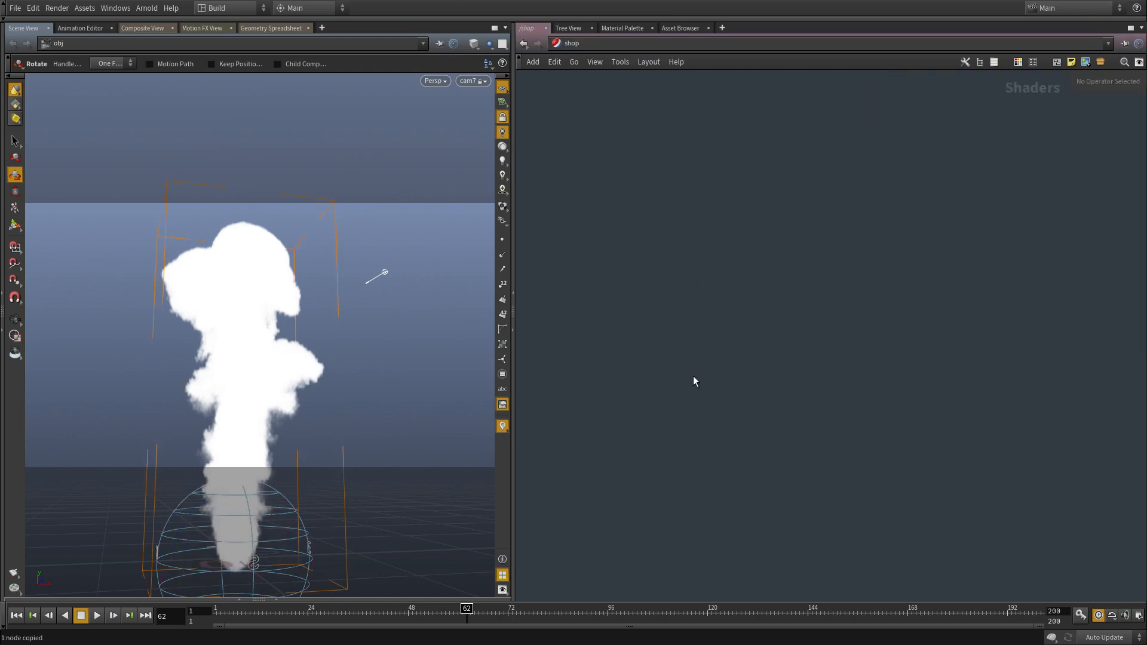
{"action": "key", "text": "Tab"}
{"action": "type", "text": "mater"}
{"action": "key", "text": "Down"}
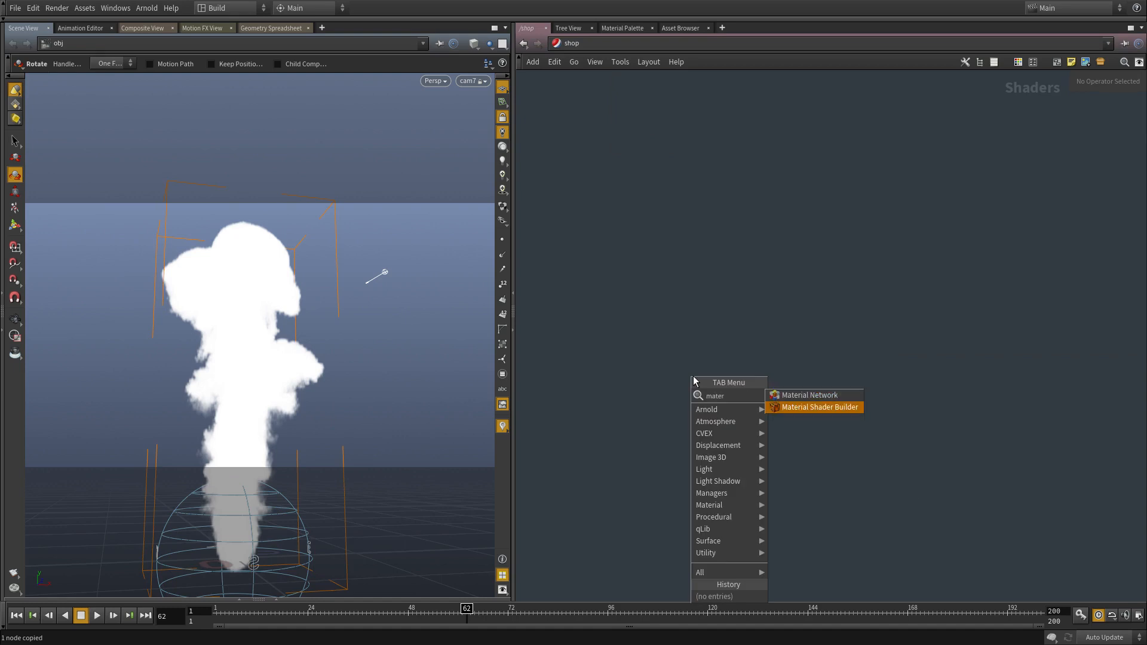
{"action": "key", "text": "Return"}
{"action": "left_click", "coordinate": [693, 374]}
{"action": "double_click", "coordinate": [691, 368]}
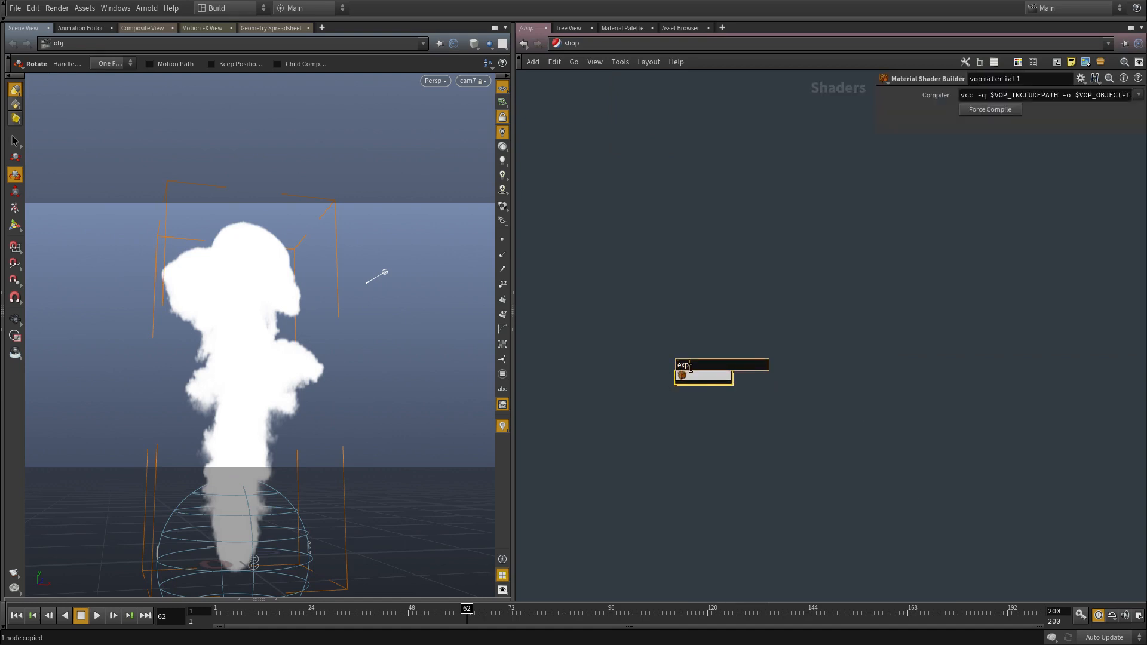
{"action": "type", "text": "explosion"}
{"action": "key", "text": "Return"}
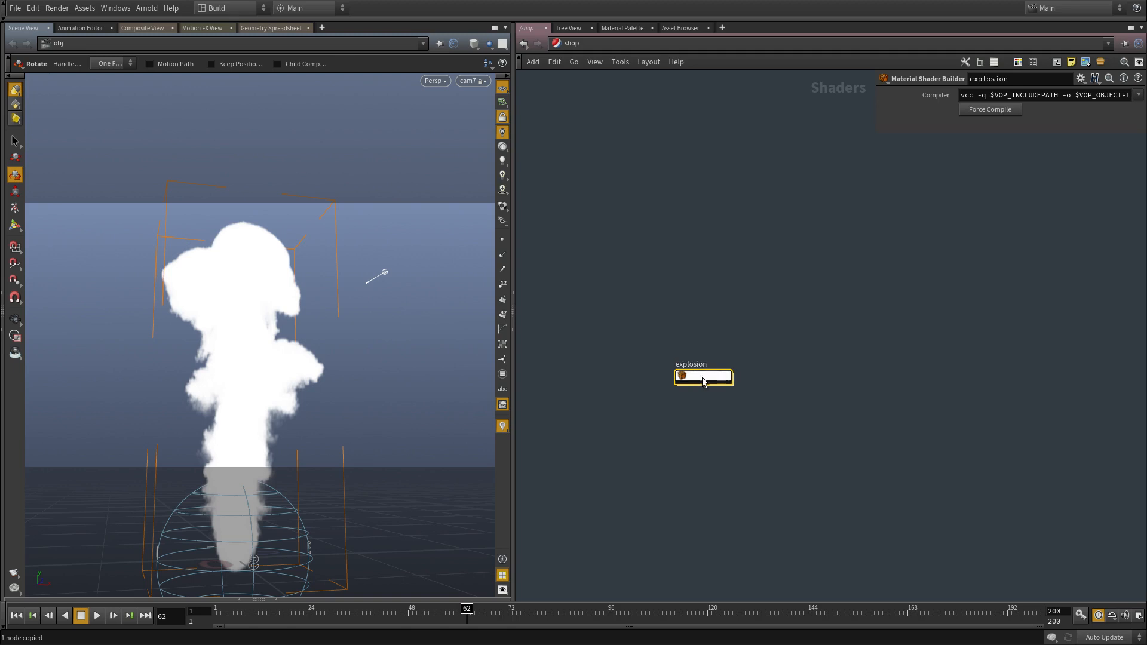
{"action": "double_click", "coordinate": [699, 380]}
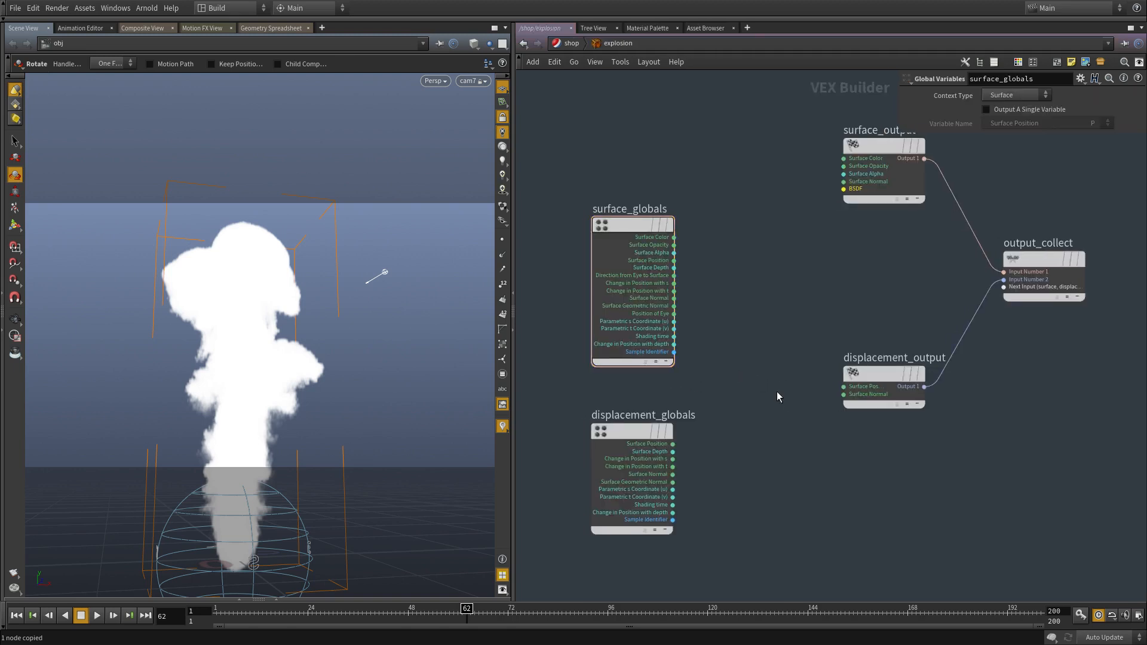
{"action": "key", "text": "u"}
{"action": "key", "text": "Delete"}
Step: Add an Arnold Shader Network to the shop network and name it explosion
{"action": "key", "text": "Tab"}
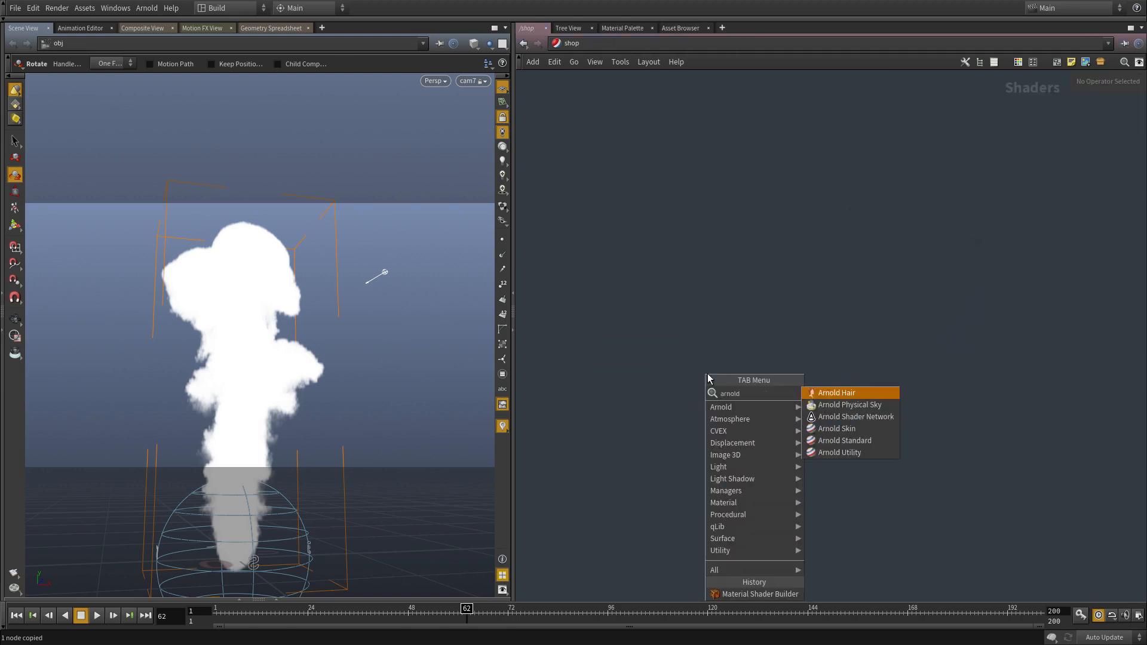
{"action": "key", "text": "Down"}
{"action": "key", "text": "Down"}
{"action": "key", "text": "Return"}
{"action": "left_click", "coordinate": [717, 378]}
{"action": "double_click", "coordinate": [732, 372]}
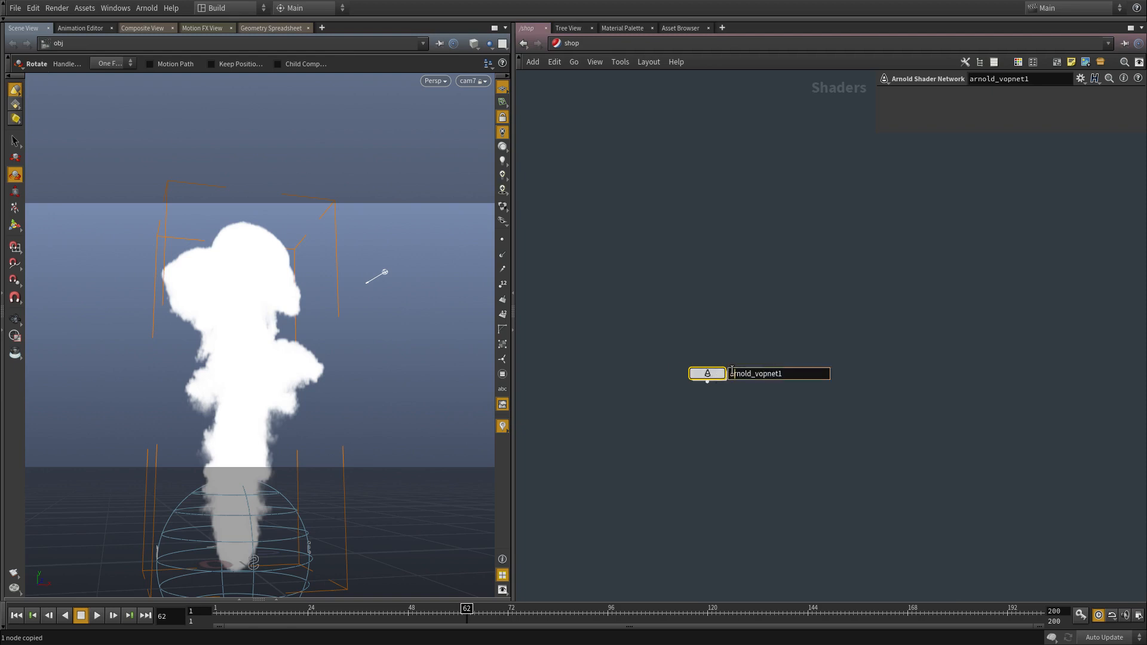
{"action": "type", "text": "explosion"}
{"action": "key", "text": "Return"}
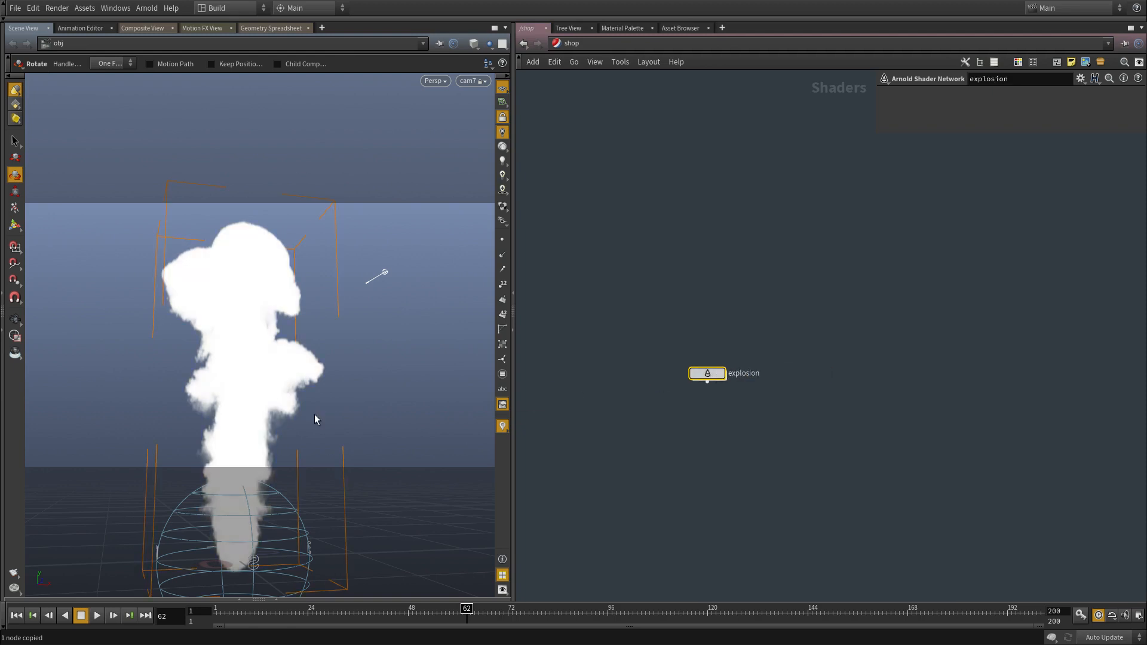
Step: Add a Standard Volume shader inside the explosion shader network
{"action": "double_click", "coordinate": [699, 377]}
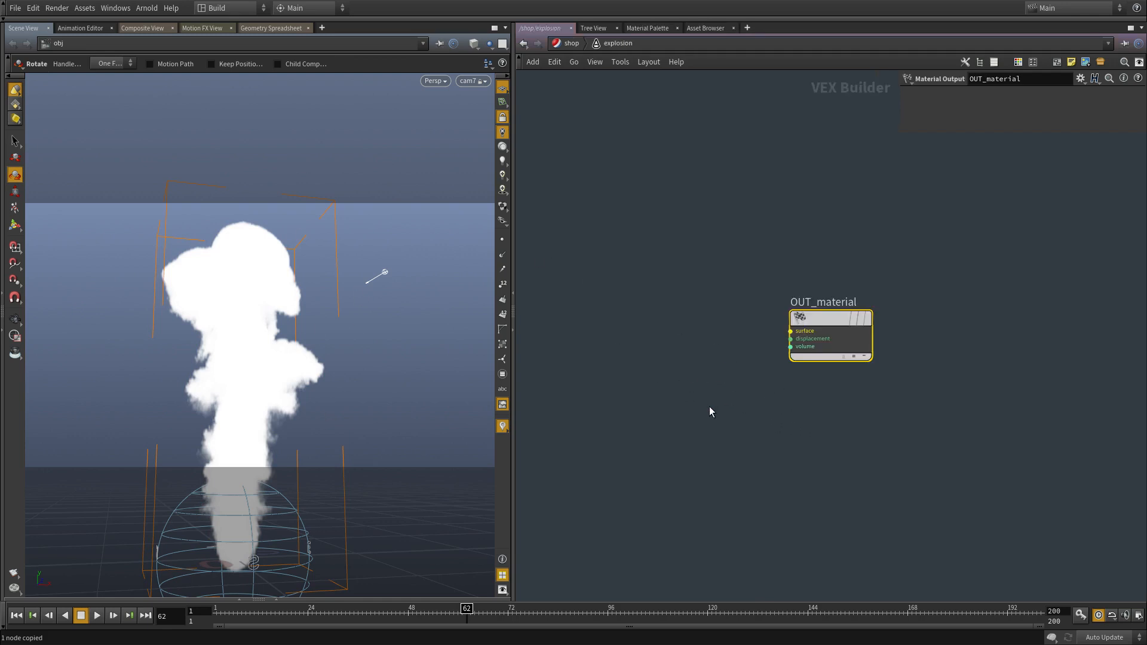
{"action": "key", "text": "Tab"}
{"action": "type", "text": "stan"}
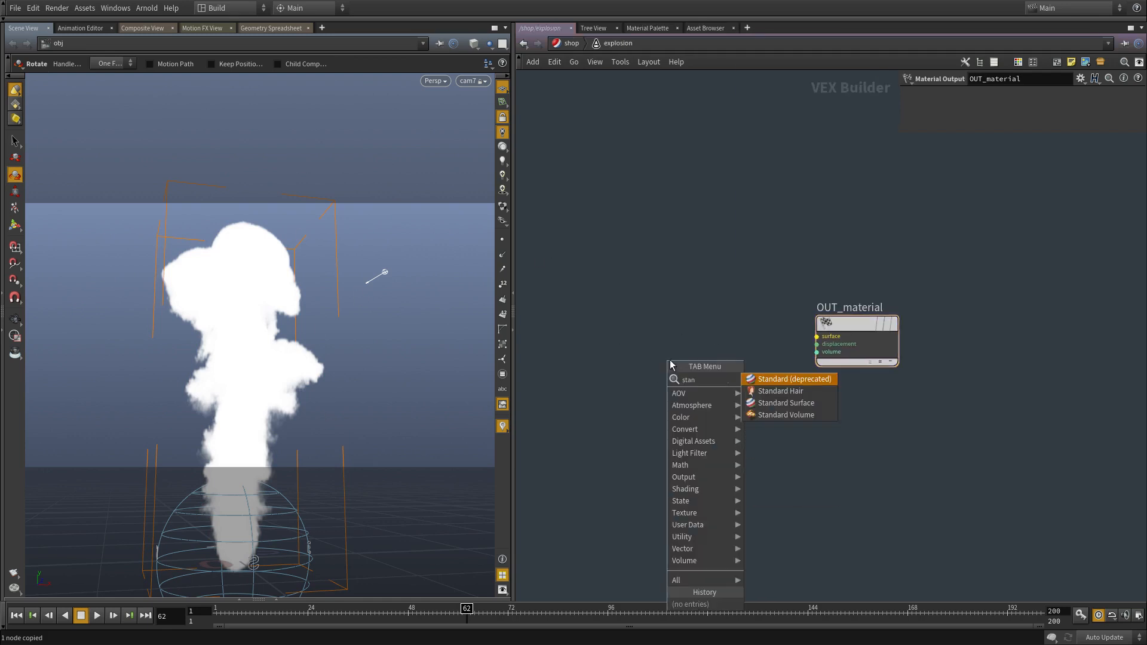
{"action": "key", "text": "Down"}
{"action": "key", "text": "Down"}
{"action": "key", "text": "Down"}
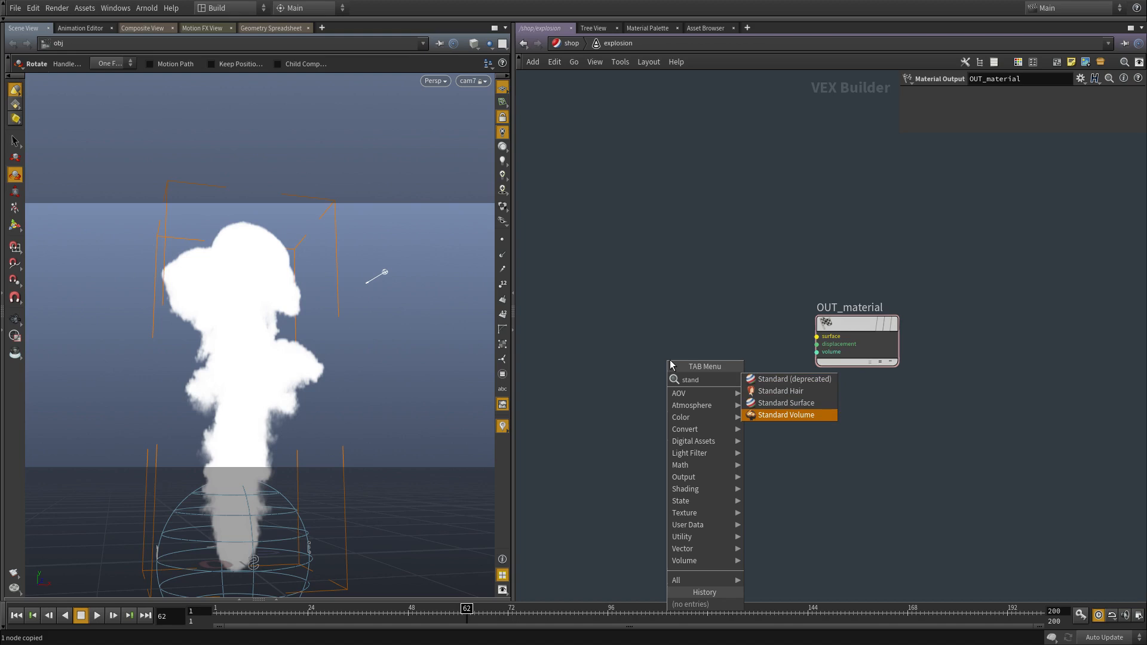
{"action": "key", "text": "Return"}
{"action": "left_click", "coordinate": [671, 364]}
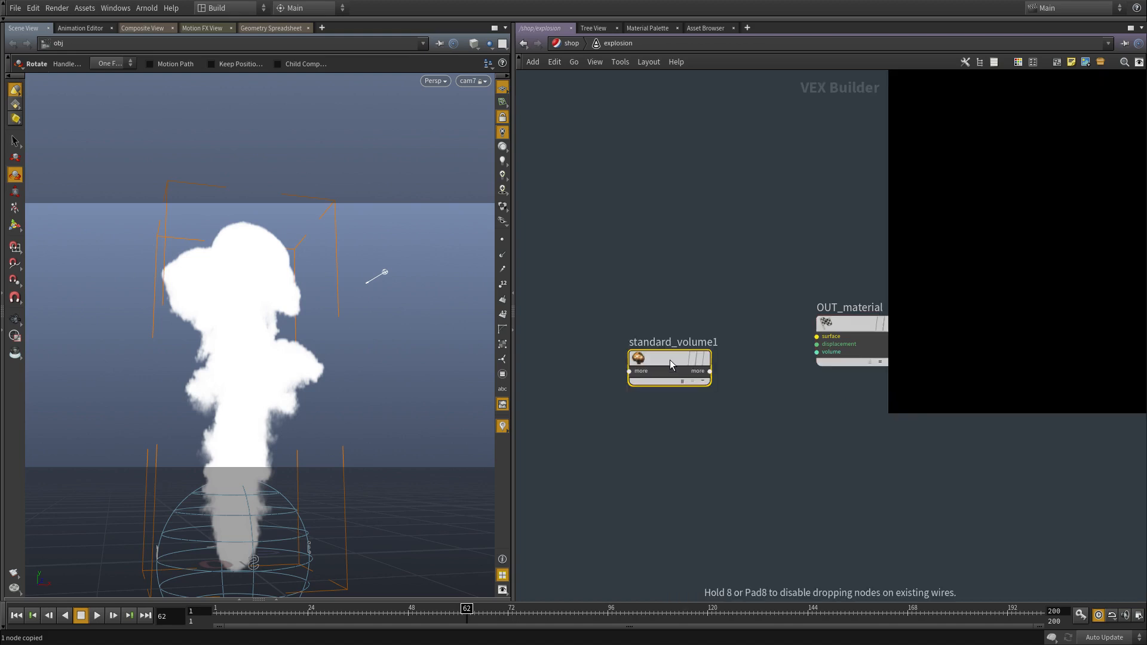
Step: Connect the Standard Volume shader's volume output to OUT_material's volume input and expand the shader node to show its inputs
{"action": "middle_click_drag", "start_coordinate": [712, 391], "coordinate": [608, 453]}
{"action": "left_click", "coordinate": [603, 434]}
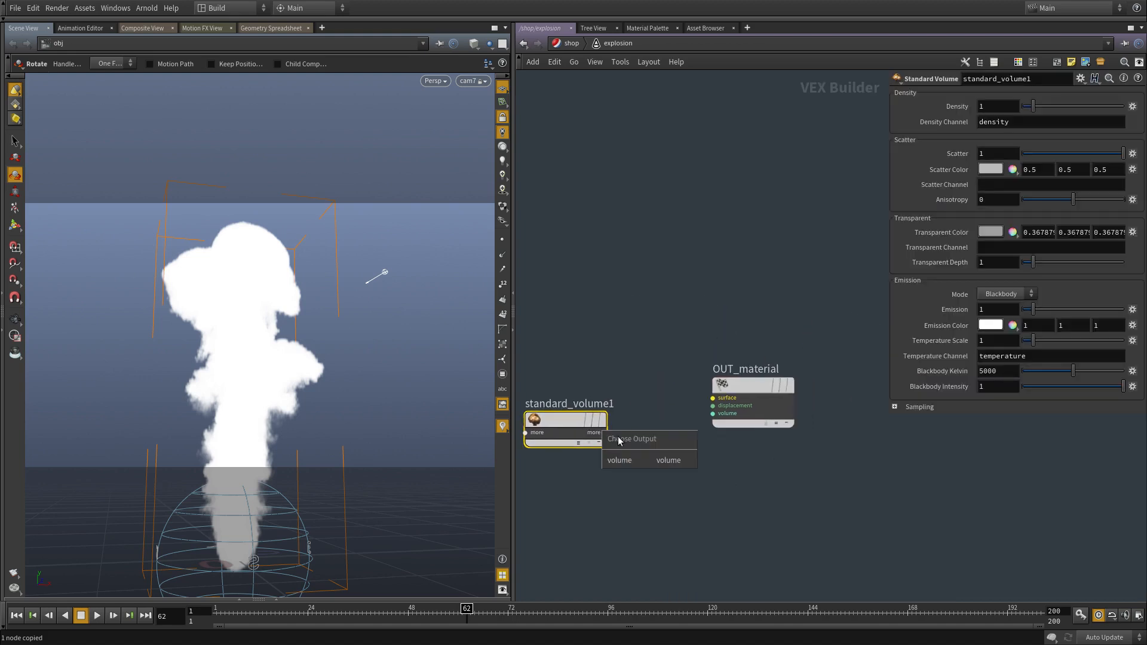
{"action": "left_click", "coordinate": [604, 435]}
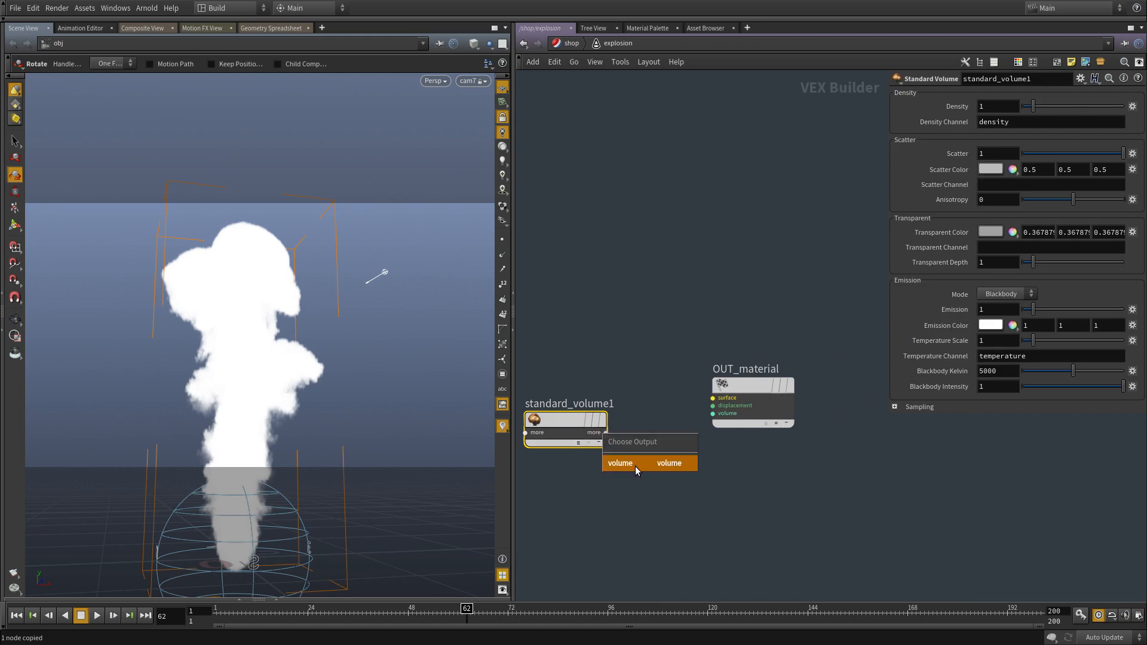
{"action": "left_click", "coordinate": [637, 468]}
{"action": "middle_click_drag", "start_coordinate": [683, 461], "coordinate": [708, 451]}
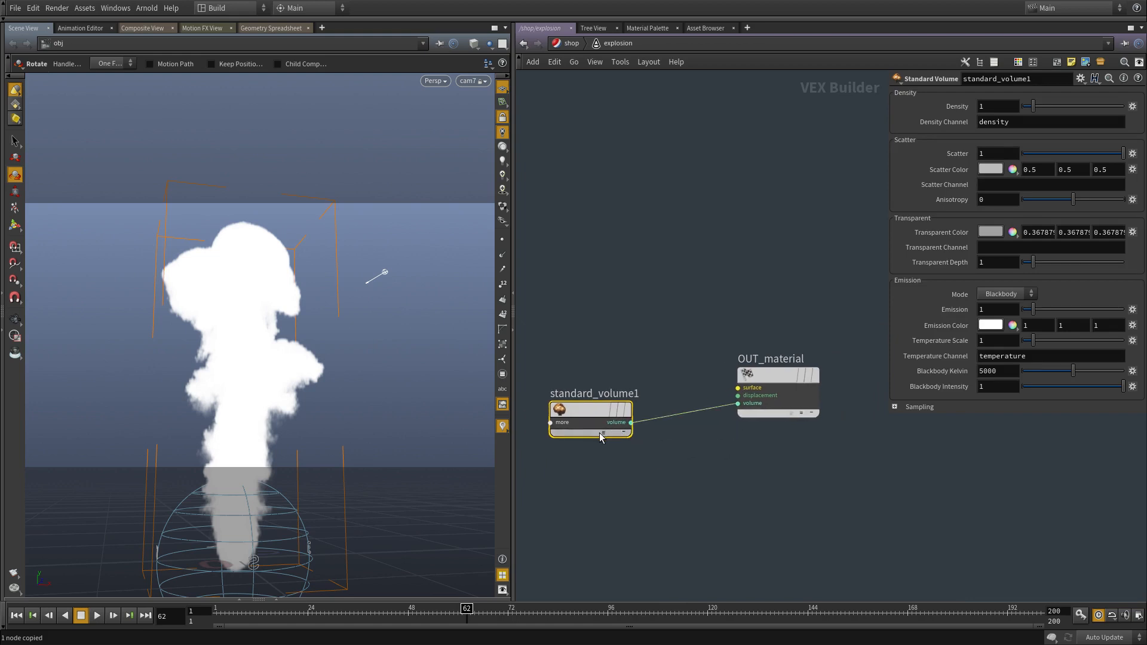
{"action": "left_click", "coordinate": [603, 433]}
{"action": "middle_click_drag", "start_coordinate": [724, 507], "coordinate": [741, 485]}
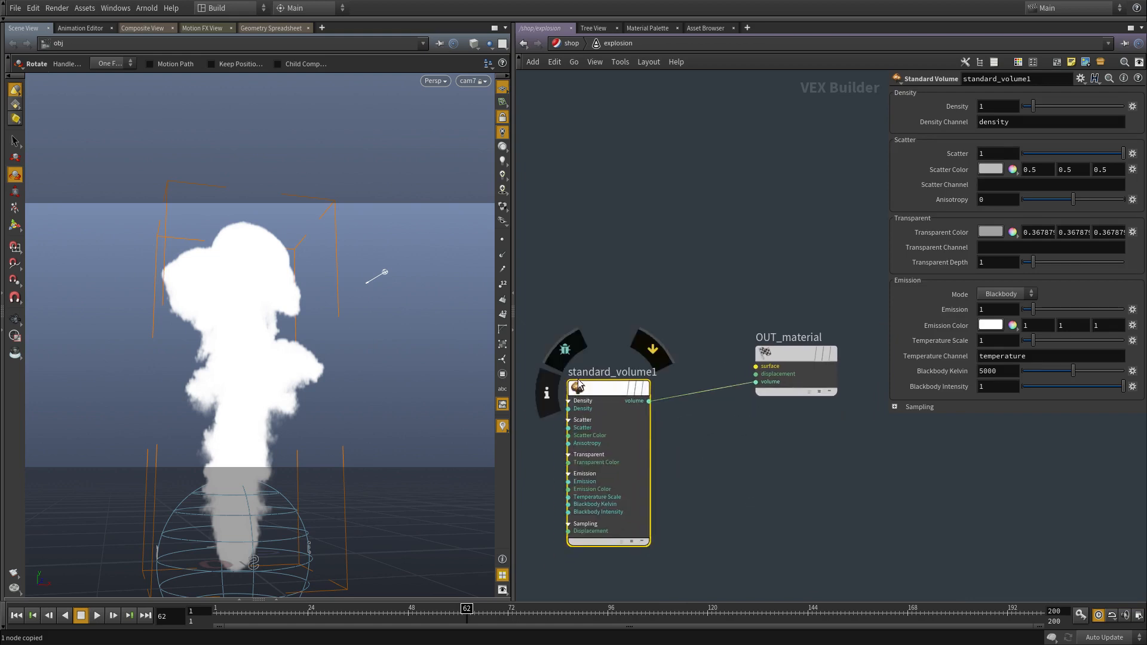
{"action": "left_click_drag", "start_coordinate": [596, 383], "coordinate": [636, 372]}
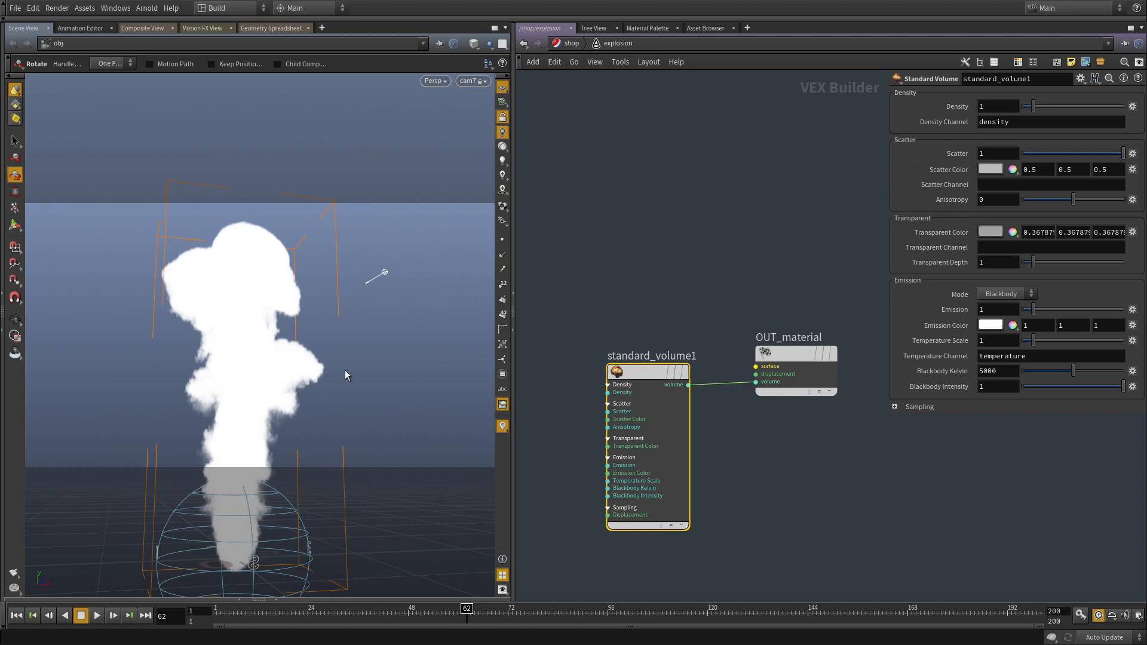
Step: Switch the Composite View pane to a Render View
{"action": "right_click", "coordinate": [143, 32]}
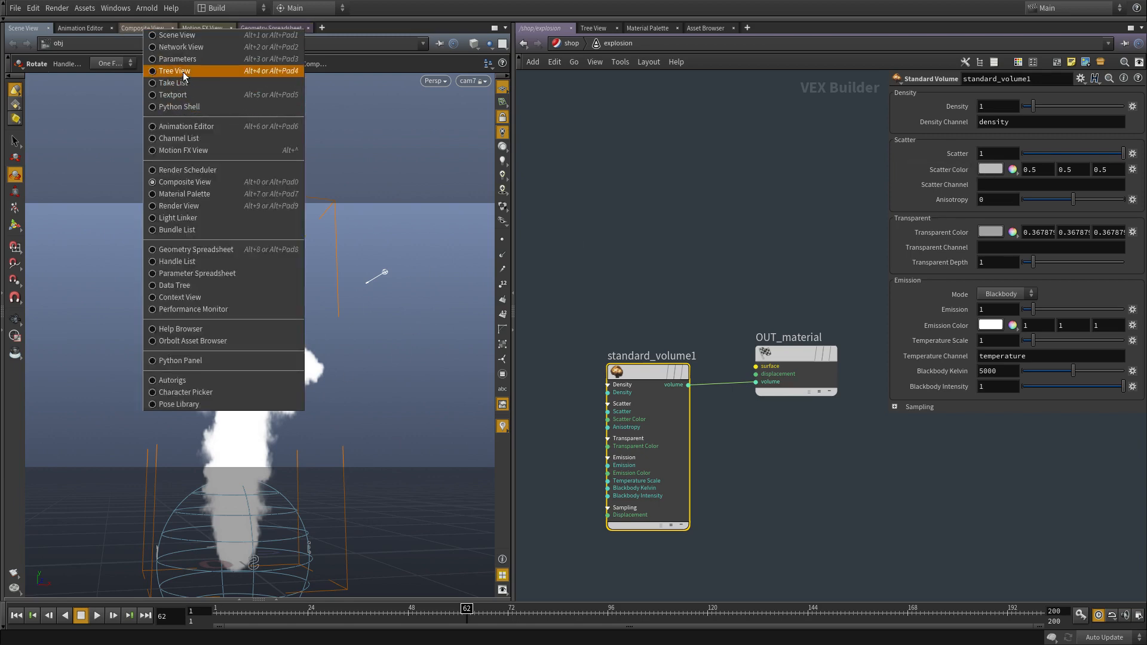
{"action": "left_click", "coordinate": [947, 279]}
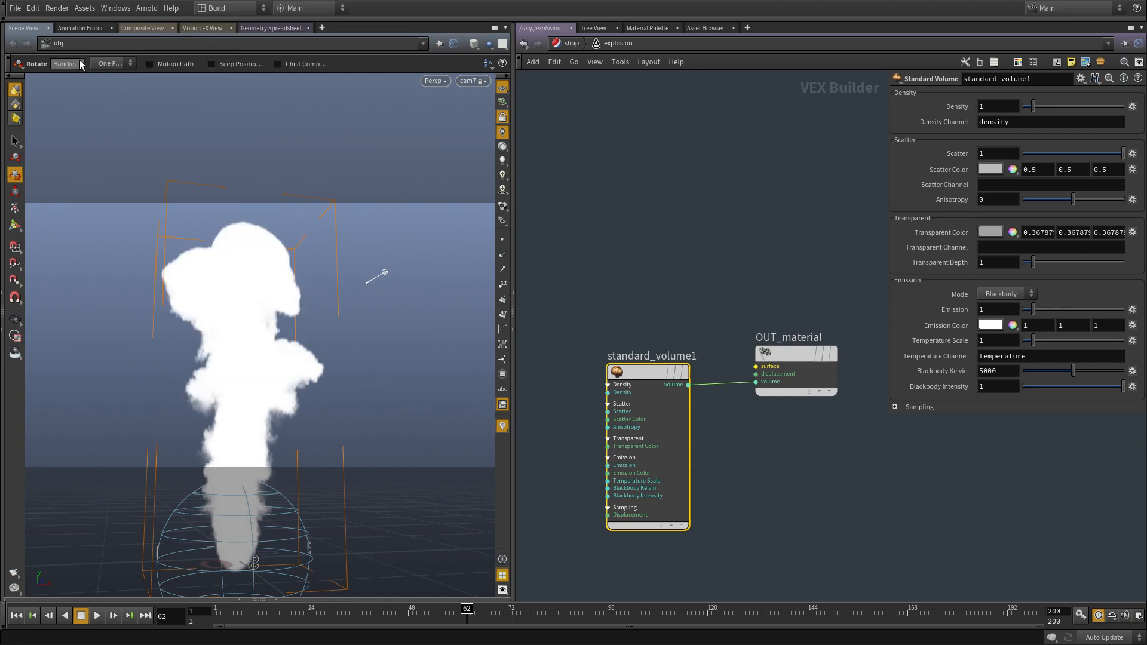
{"action": "left_click", "coordinate": [145, 30]}
{"action": "right_click", "coordinate": [145, 30]}
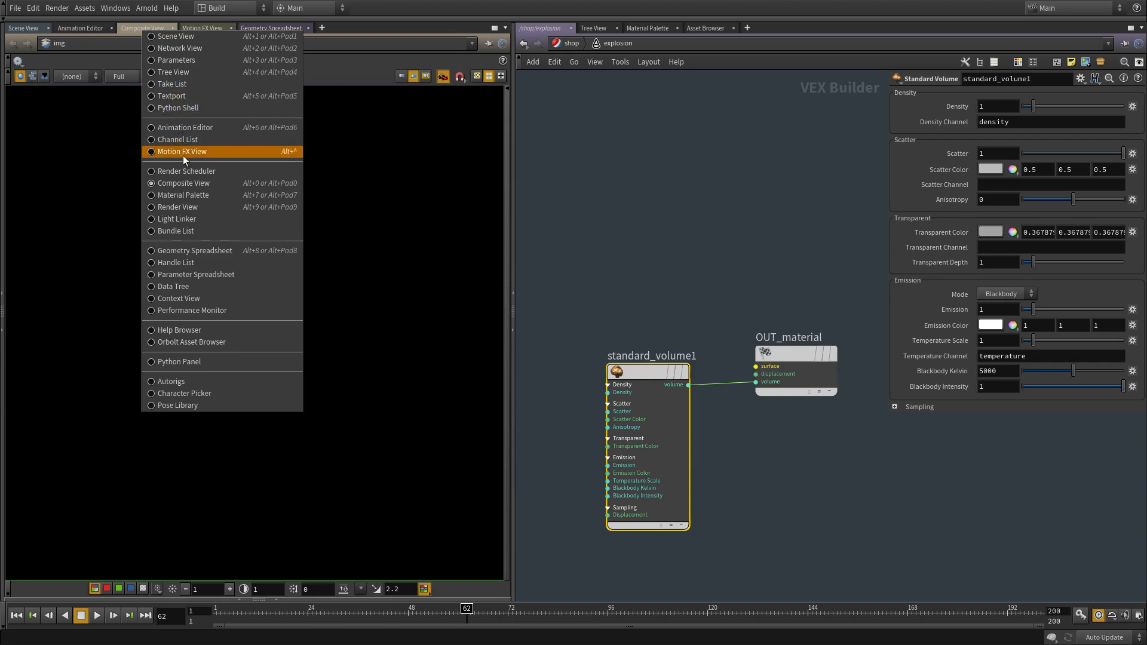
{"action": "left_click", "coordinate": [188, 207]}
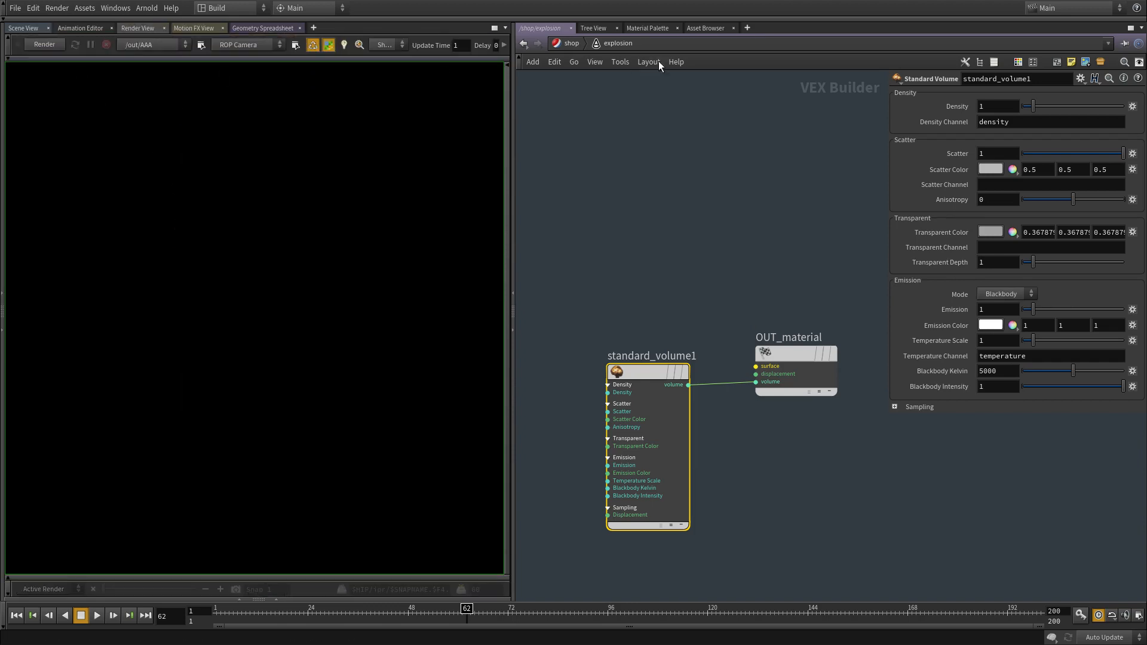
Step: Delete the existing nodes in the out network and add an Arnold render output node
{"action": "left_click", "coordinate": [568, 44]}
{"action": "left_click", "coordinate": [568, 44]}
{"action": "left_click", "coordinate": [594, 108]}
{"action": "left_click_drag", "start_coordinate": [615, 291], "coordinate": [776, 437]}
{"action": "key", "text": "Delete"}
{"action": "key", "text": "Tab"}
{"action": "mouse_move", "coordinate": [708, 346]}
{"action": "left_click", "coordinate": [744, 332]}
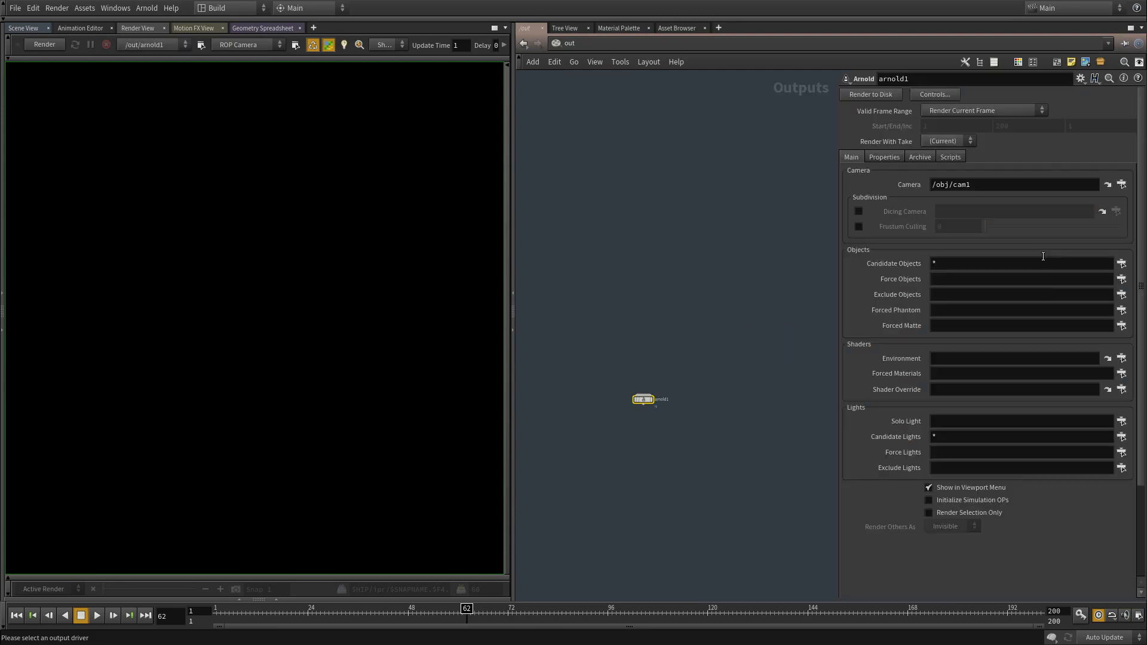
Step: On the Arnold output, force only the explosion object, clear the candidate objects and set the camera to /obj/cam7
{"action": "left_click", "coordinate": [1121, 279]}
{"action": "double_click", "coordinate": [967, 133]}
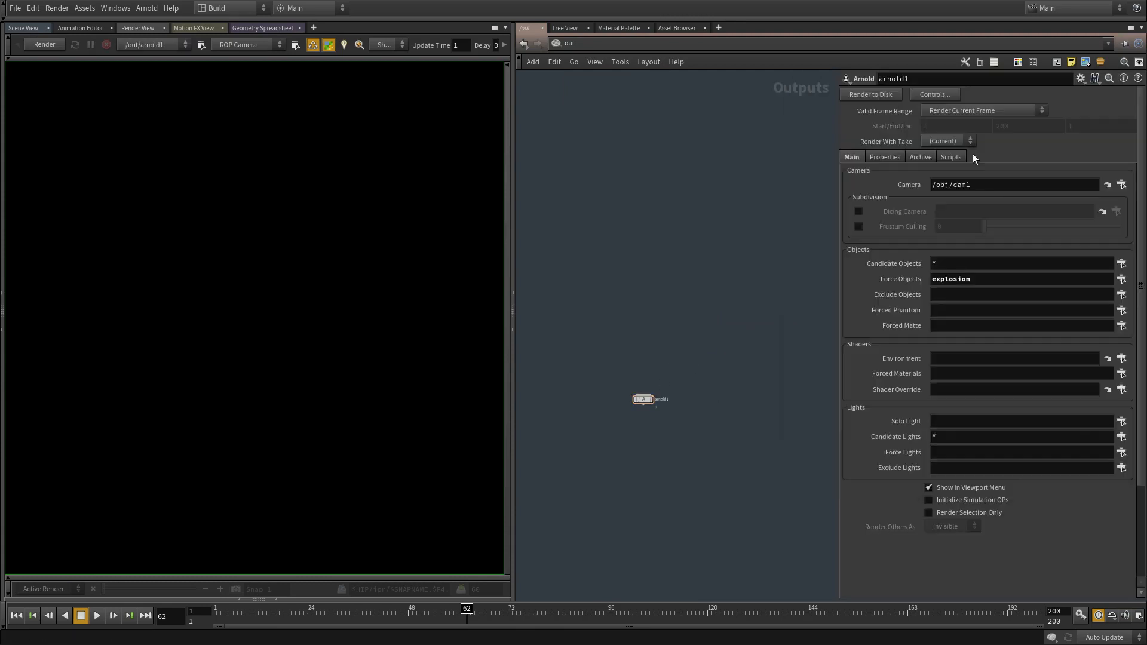
{"action": "left_click", "coordinate": [965, 267]}
{"action": "left_click", "coordinate": [1122, 185]}
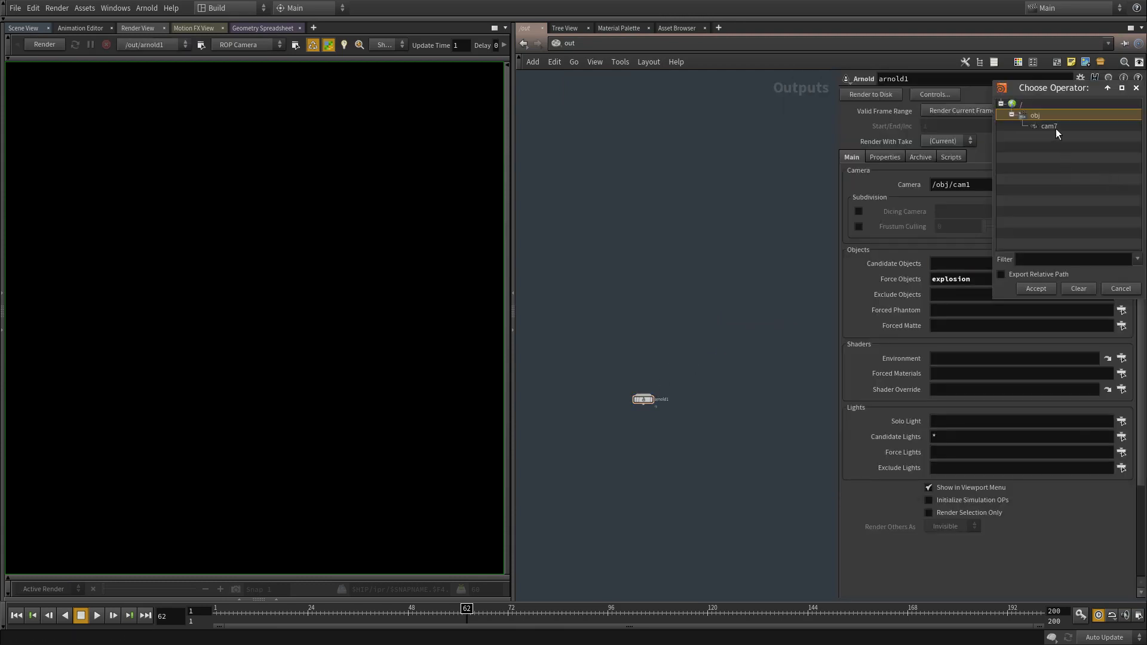
{"action": "double_click", "coordinate": [1056, 128]}
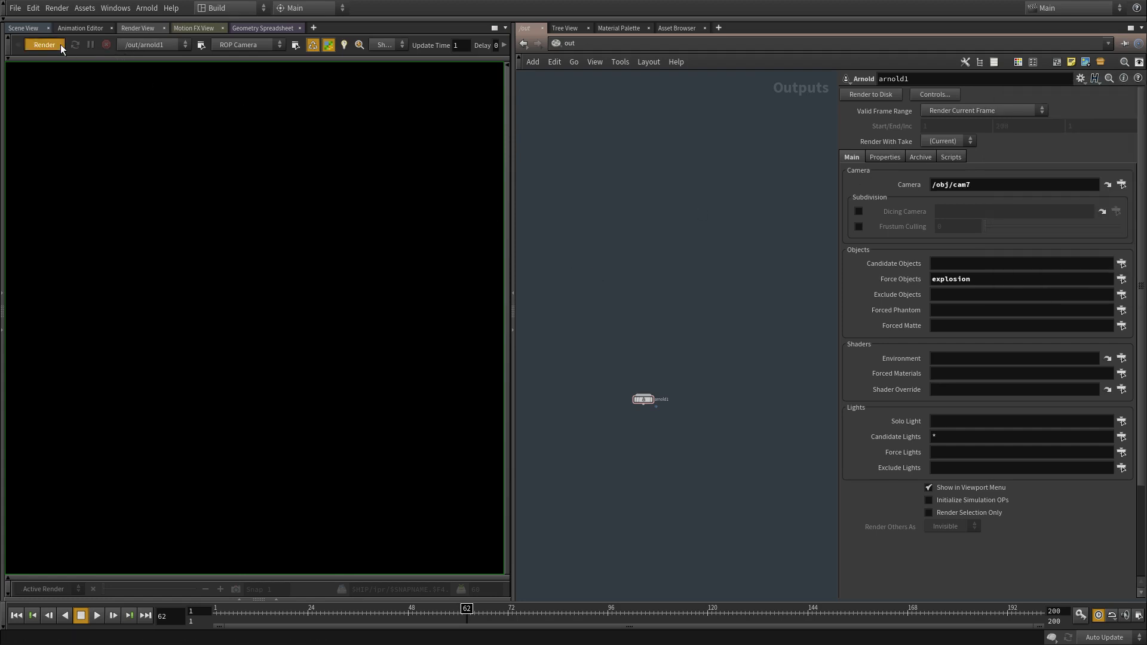
Step: Start the interactive render and override the camera resolution to 1280 by 720
{"action": "left_click", "coordinate": [59, 44]}
{"action": "left_click", "coordinate": [885, 157]}
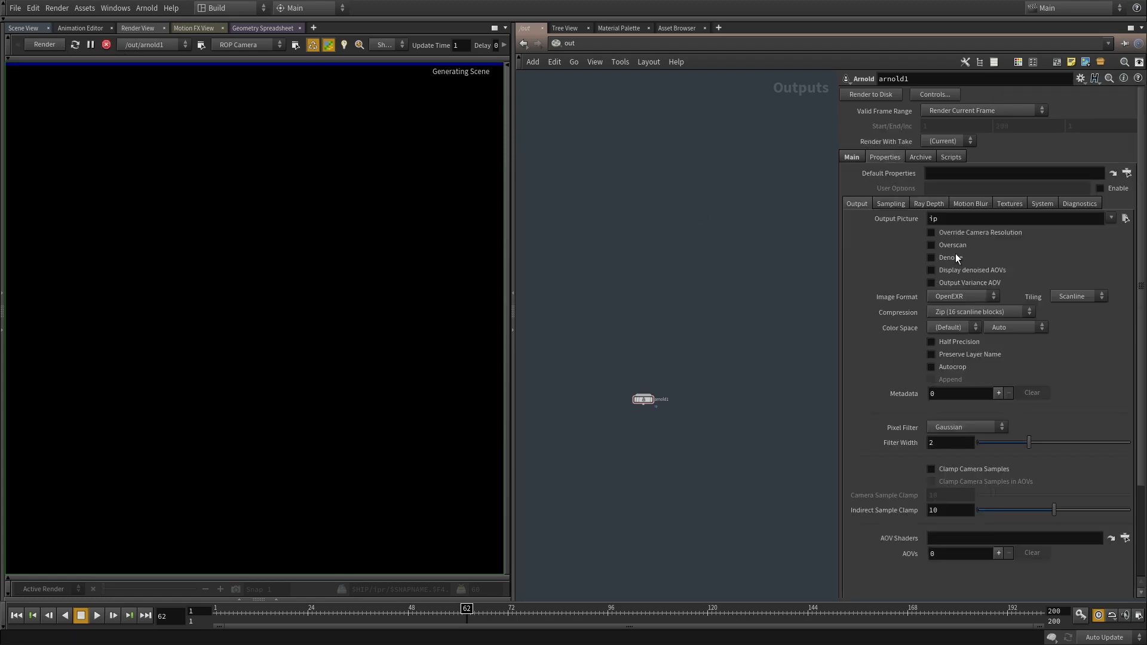
{"action": "left_click_drag", "start_coordinate": [956, 261], "coordinate": [776, 263]}
{"action": "type", "text": "1280"}
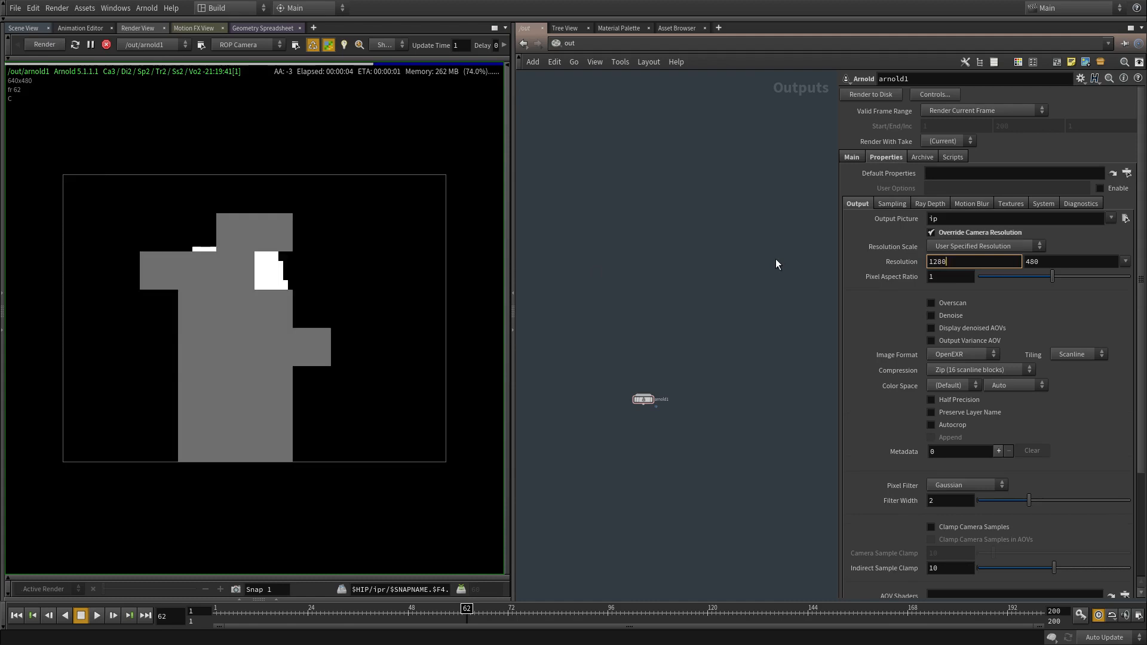
{"action": "key", "text": "Tab"}
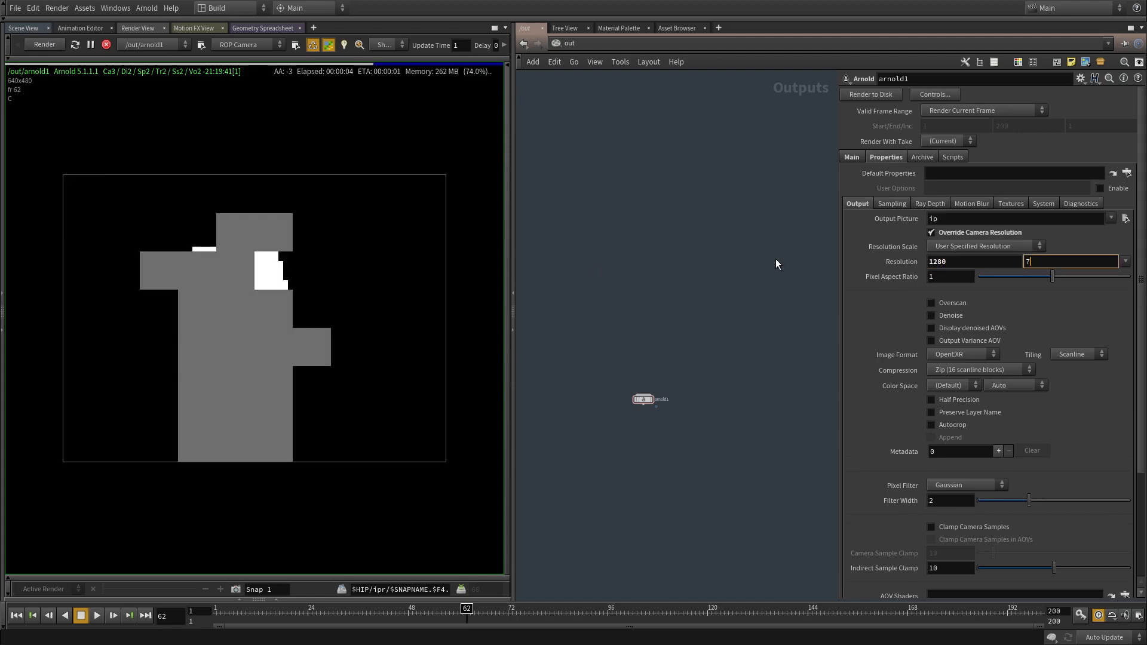
{"action": "type", "text": "720"}
{"action": "key", "text": "Return"}
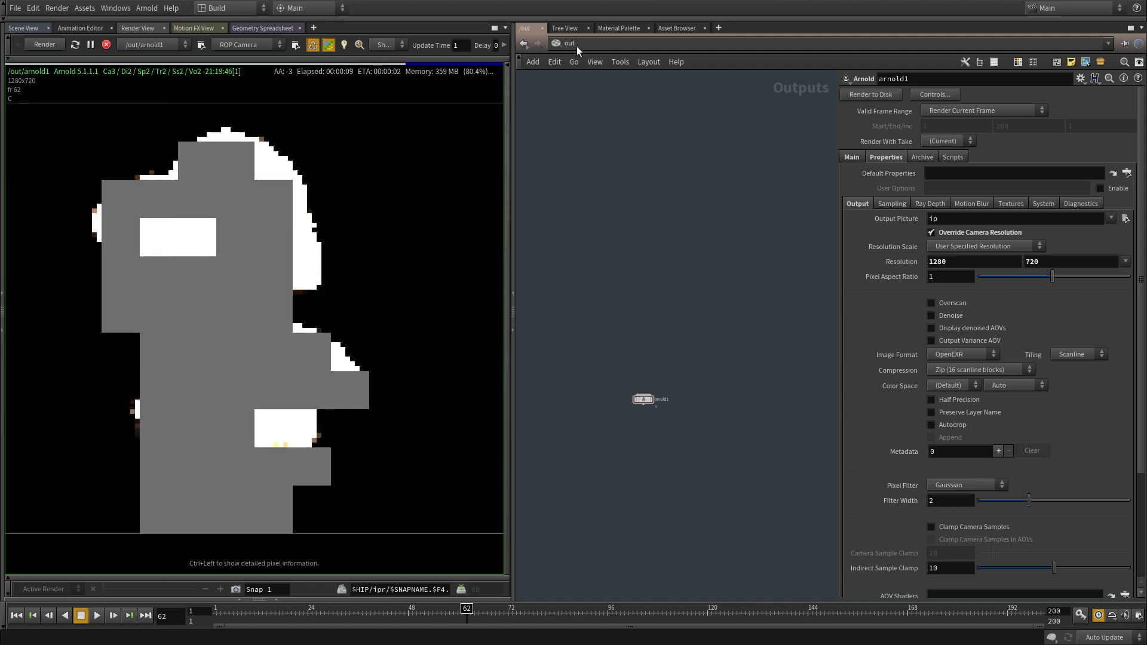
Step: In the obj network, examine the explosion volume's material assignment and the sun_light's light settings
{"action": "left_click", "coordinate": [571, 43]}
{"action": "left_click", "coordinate": [600, 90]}
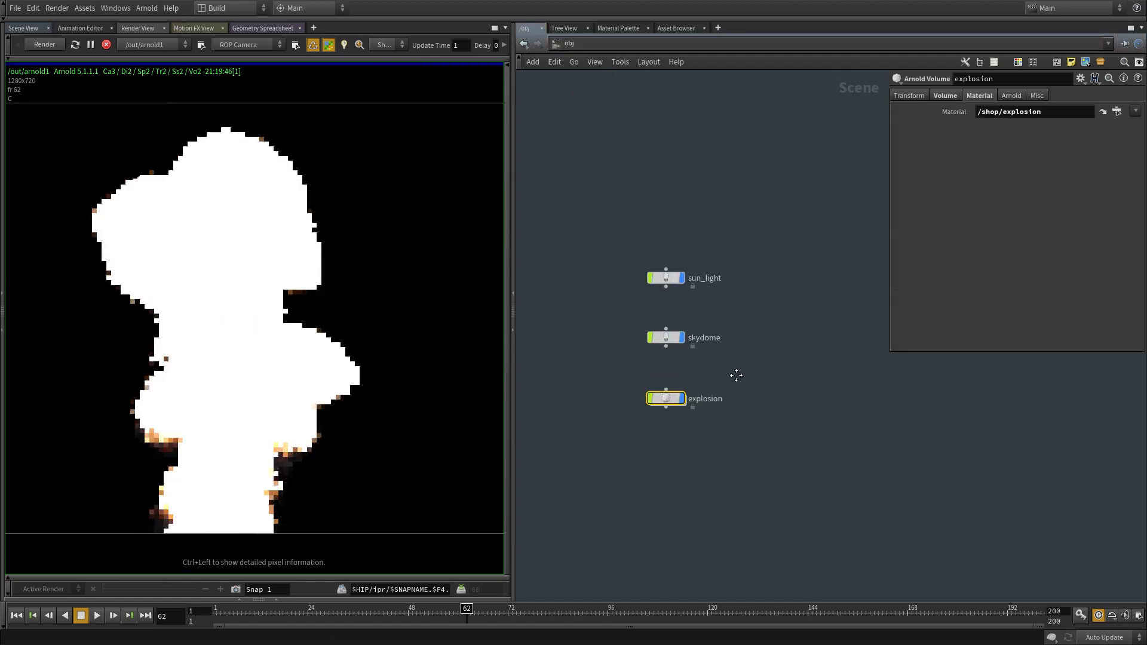
{"action": "left_click_drag", "start_coordinate": [735, 377], "coordinate": [602, 310]}
{"action": "left_click_drag", "start_coordinate": [752, 261], "coordinate": [568, 330]}
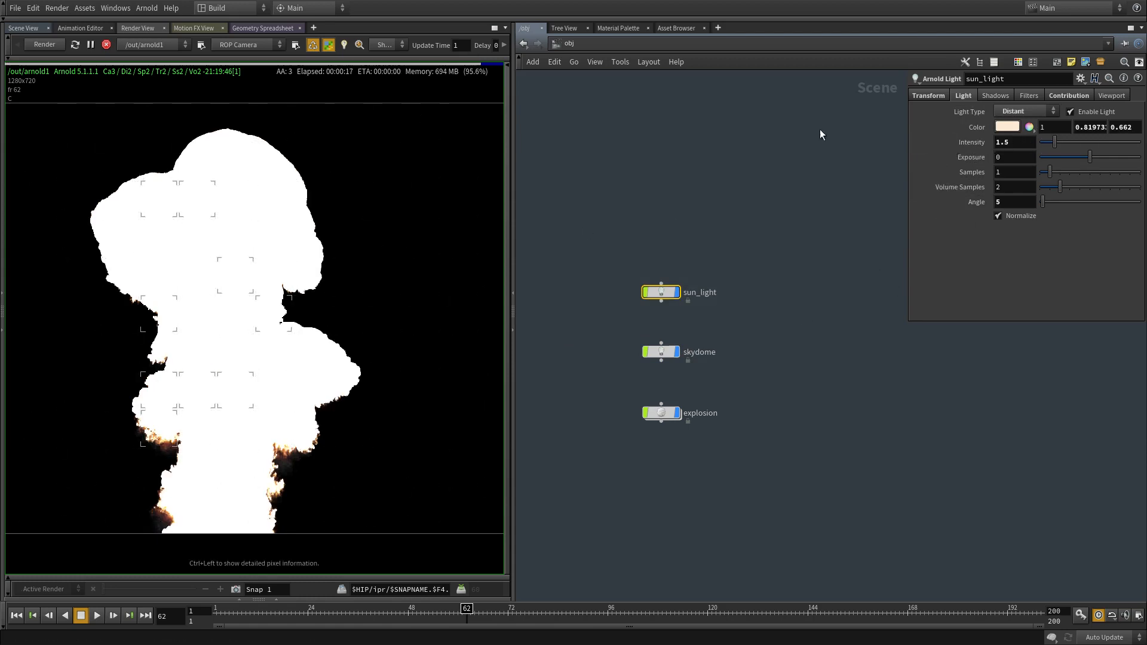
Step: Return to the explosion shader network and examine the Standard Volume shader's temperature channel under Emission
{"action": "left_click", "coordinate": [598, 41]}
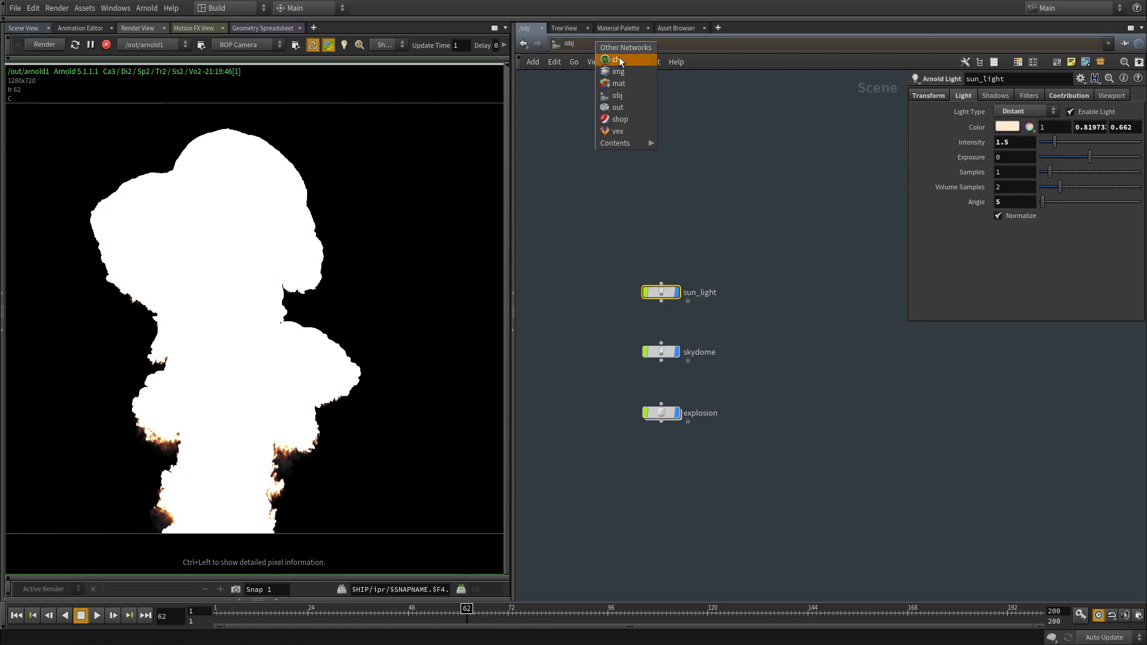
{"action": "left_click", "coordinate": [621, 119]}
{"action": "double_click", "coordinate": [708, 371]}
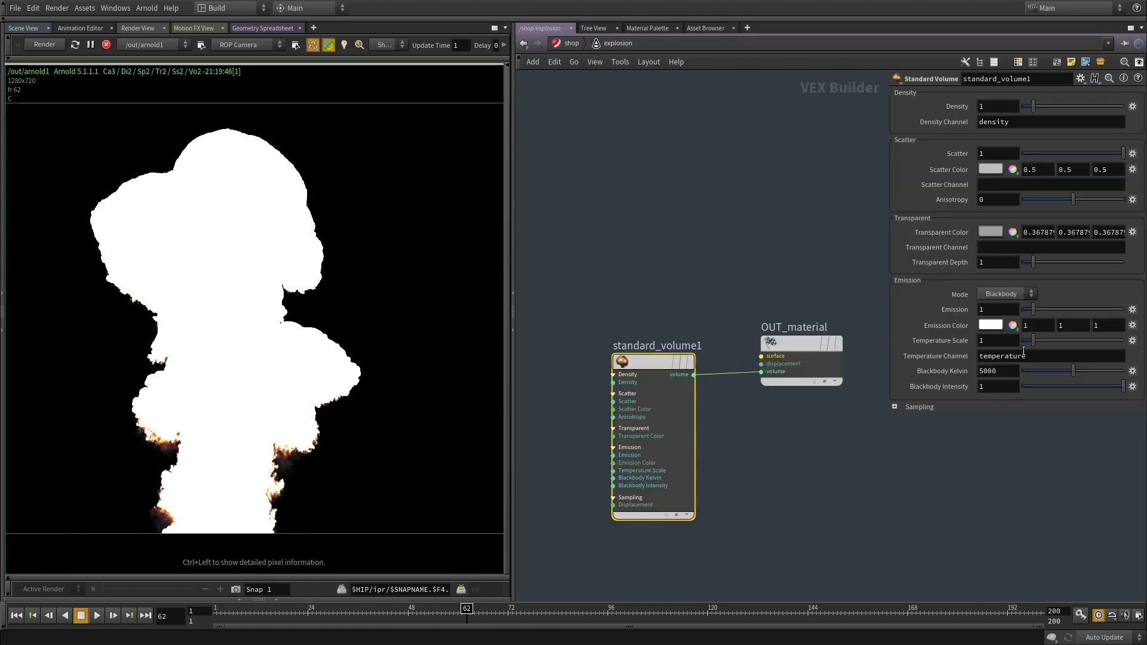
{"action": "left_click_drag", "start_coordinate": [1008, 355], "coordinate": [918, 393]}
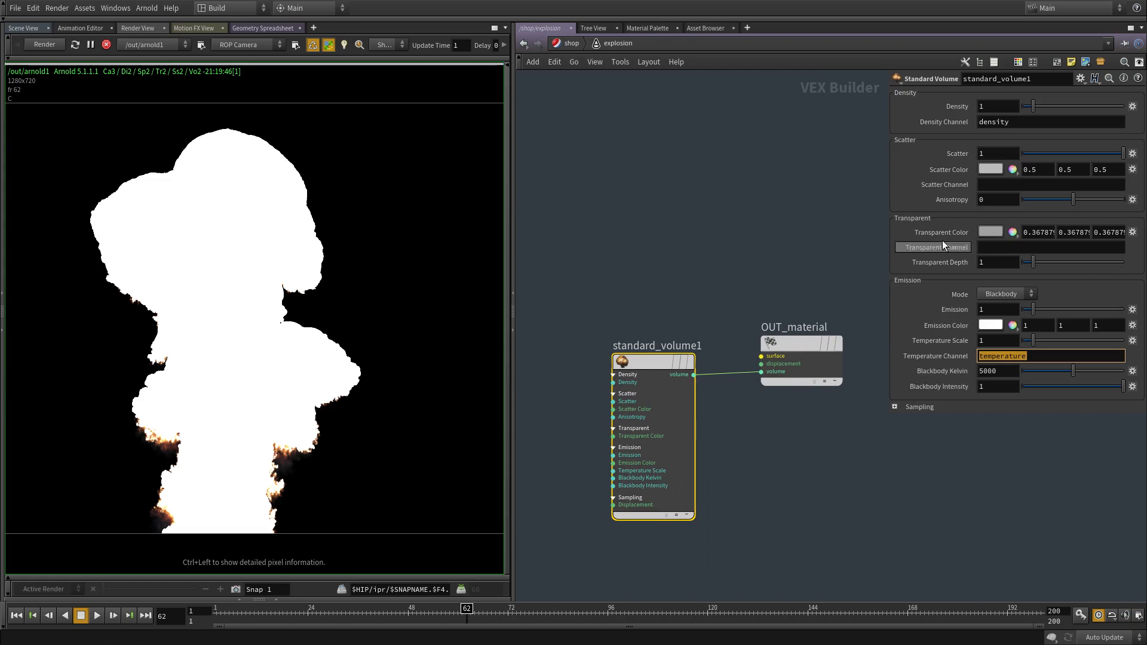
Step: Set the Standard Volume shader's emission to 0 and its density to 10, and frame the explosion closer in the render
{"action": "left_click_drag", "start_coordinate": [1032, 311], "coordinate": [1019, 311]}
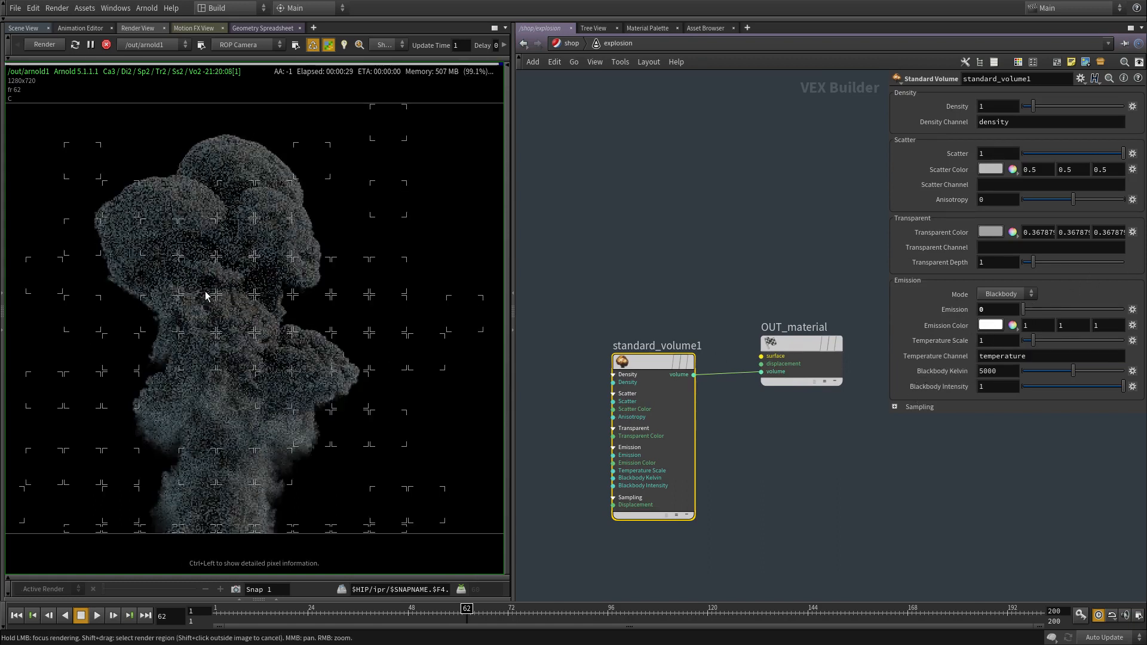
{"action": "middle_click_drag", "start_coordinate": [199, 287], "coordinate": [214, 273]}
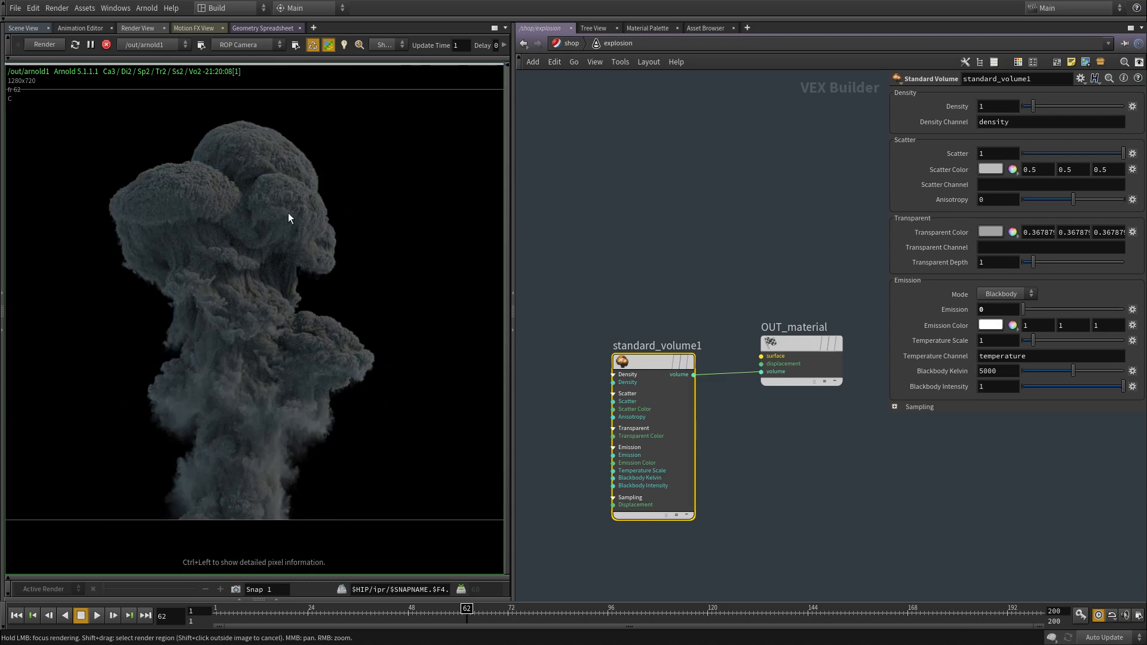
{"action": "scroll", "coordinate": [300, 263], "scroll_direction": "up", "scroll_amount": 3}
{"action": "middle_click_drag", "start_coordinate": [288, 212], "coordinate": [327, 256]}
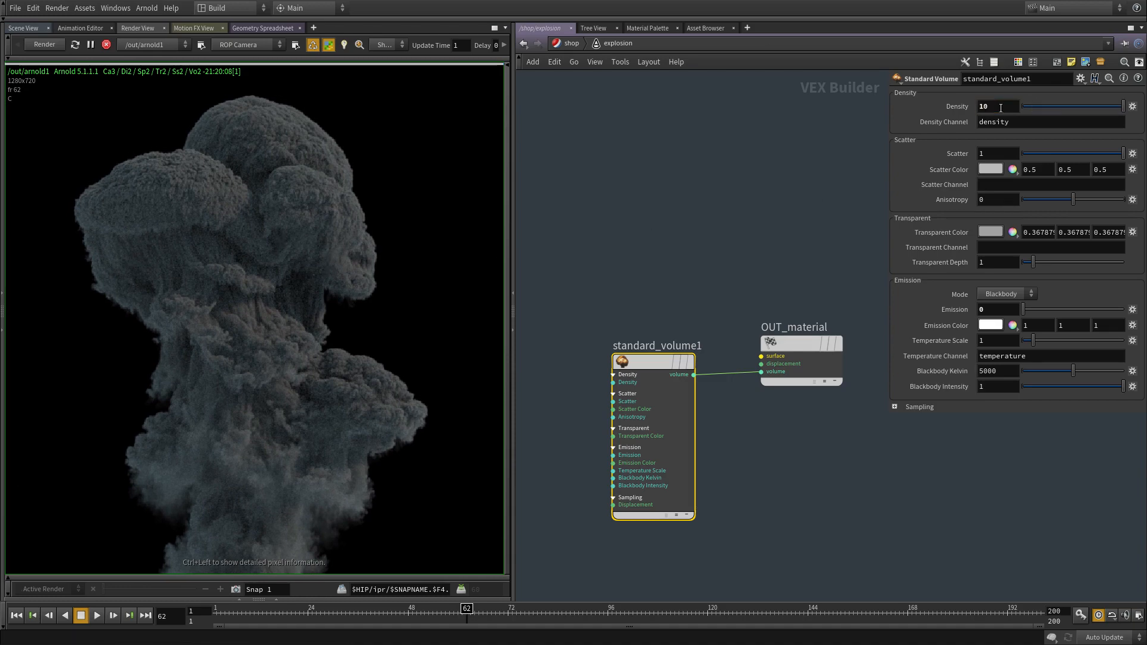
Step: Try lower scatter values of 0.208 and 0.077, and restore the scatter to its default of 1
{"action": "left_click", "coordinate": [992, 151]}
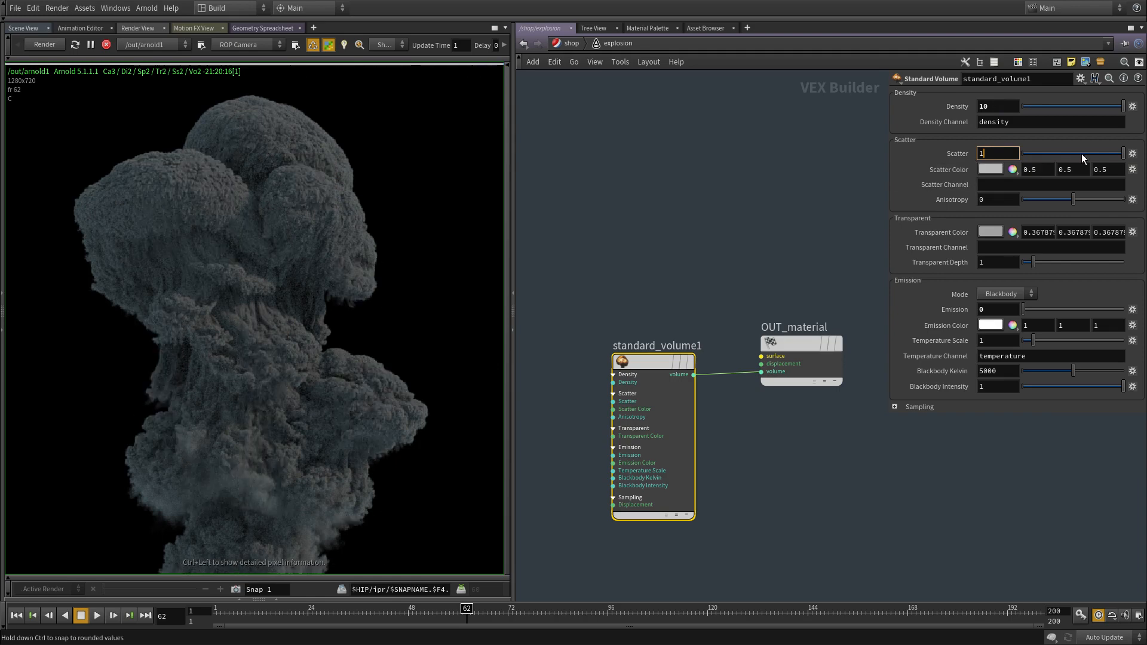
{"action": "left_click_drag", "start_coordinate": [1074, 156], "coordinate": [1045, 154]}
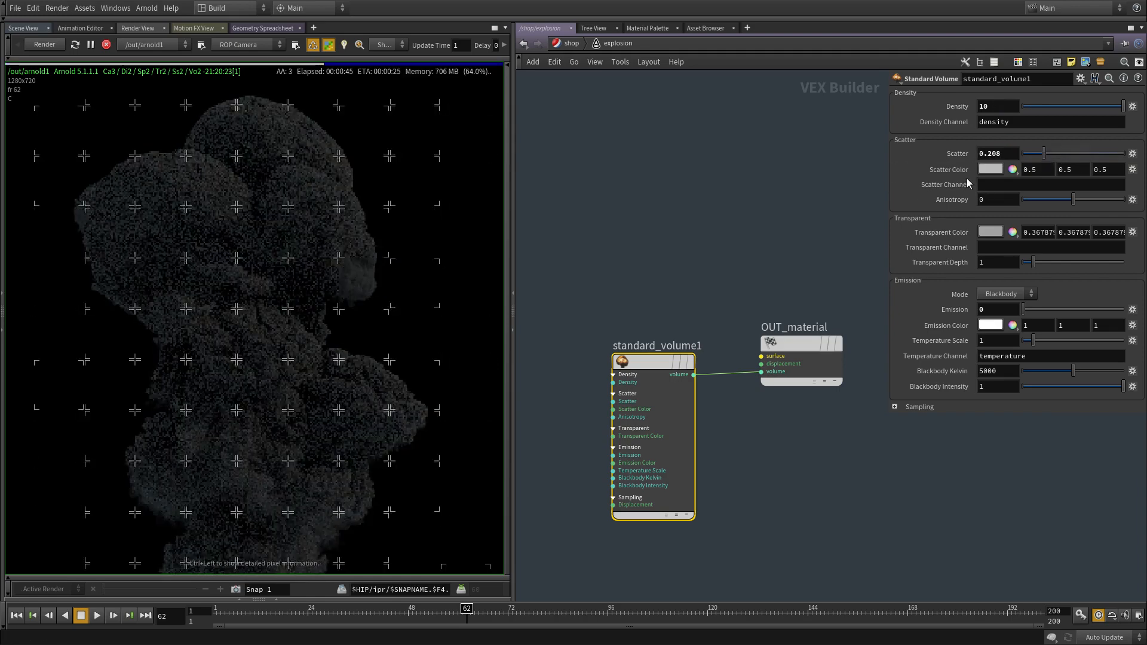
{"action": "left_click_drag", "start_coordinate": [1027, 153], "coordinate": [1031, 155]}
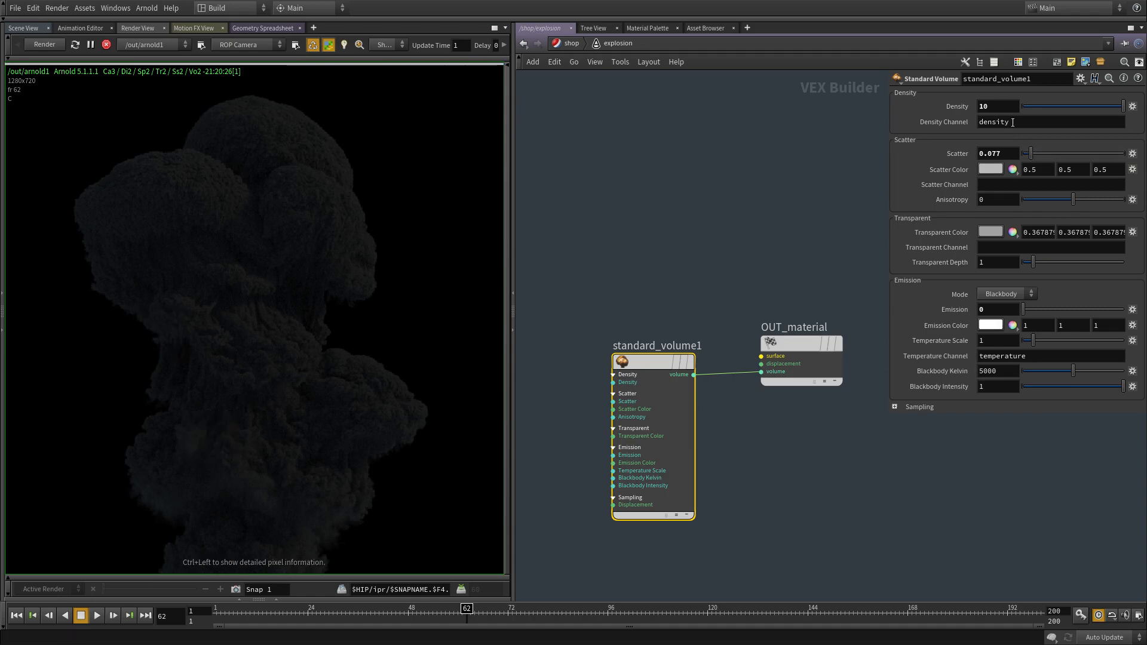
{"action": "middle_click", "coordinate": [1037, 154], "text": "ctrl"}
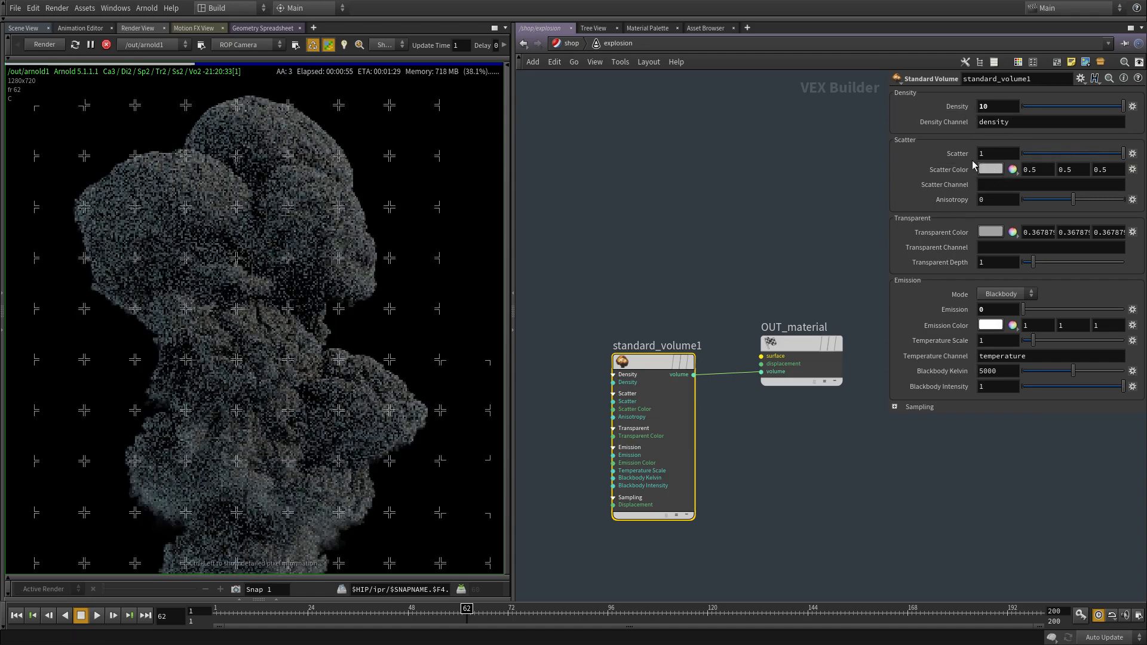
Step: Try a fully saturated red scatter color of 0.829, 0, 0, and undo the color change
{"action": "left_click", "coordinate": [989, 170]}
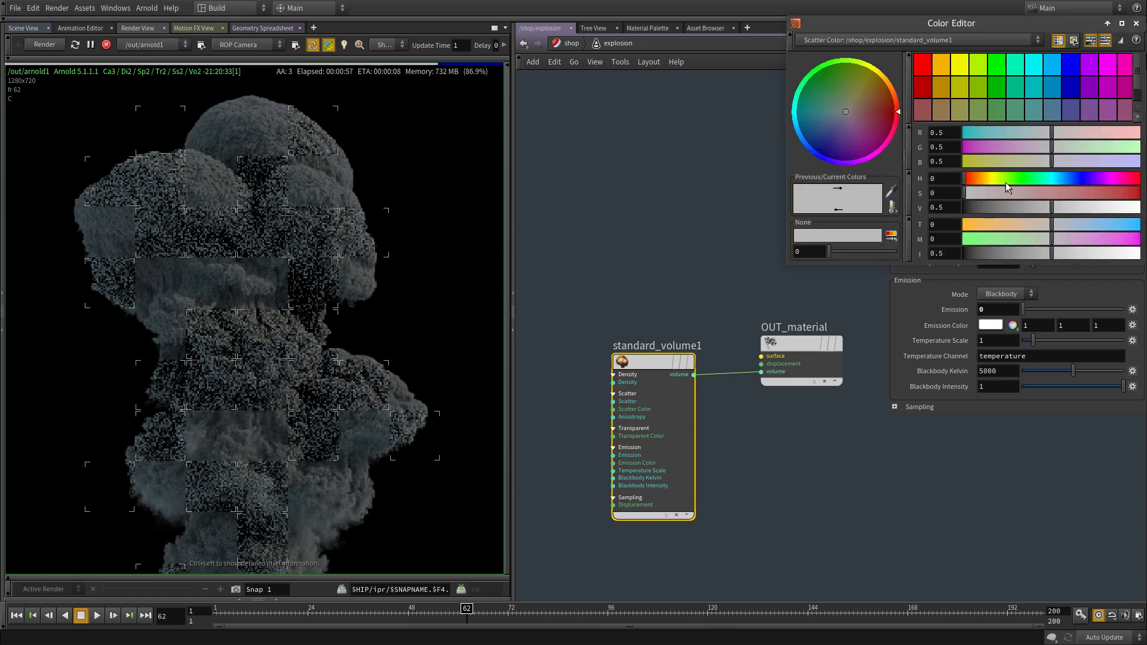
{"action": "left_click", "coordinate": [1095, 194]}
{"action": "left_click_drag", "start_coordinate": [1118, 192], "coordinate": [1140, 200]}
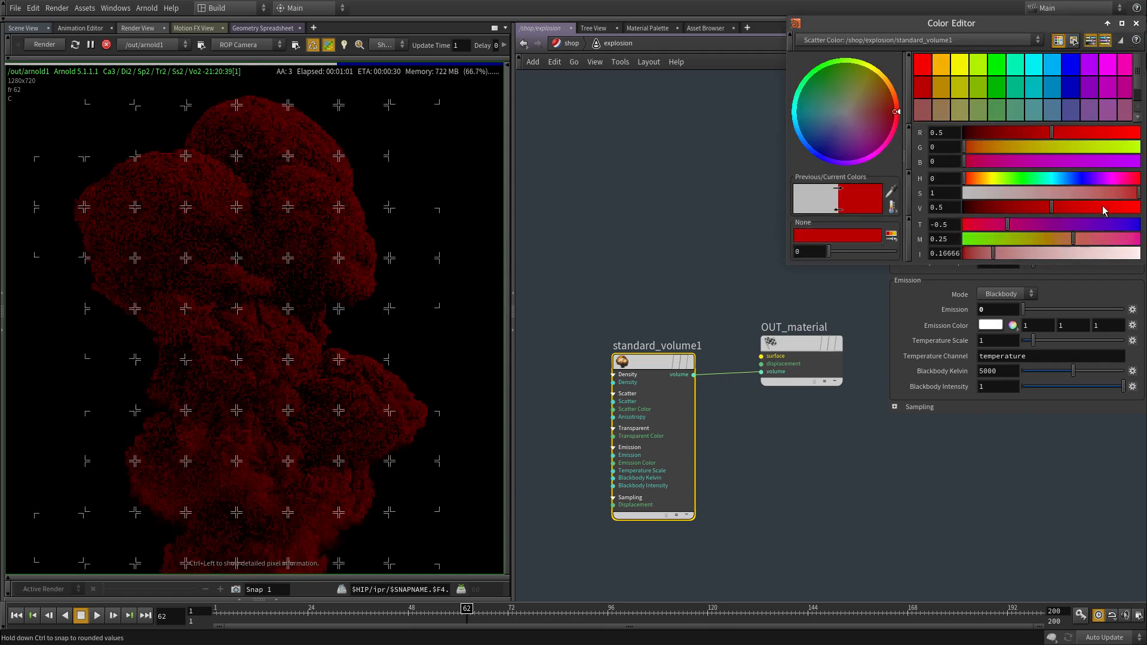
{"action": "left_click", "coordinate": [1110, 208]}
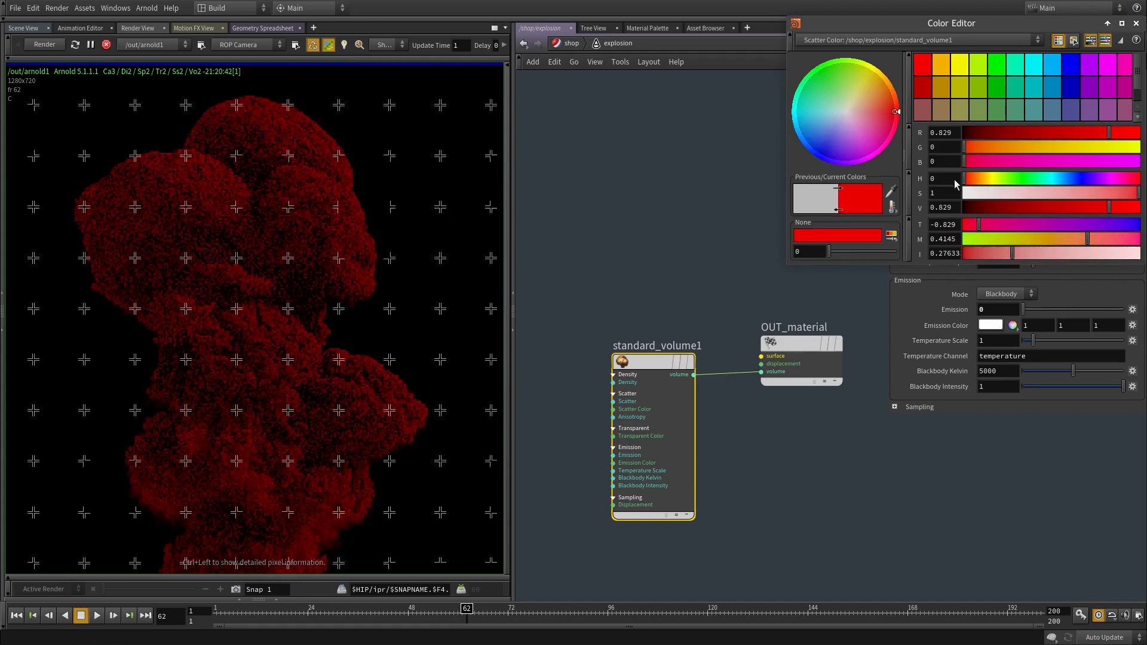
{"action": "left_click", "coordinate": [1137, 24]}
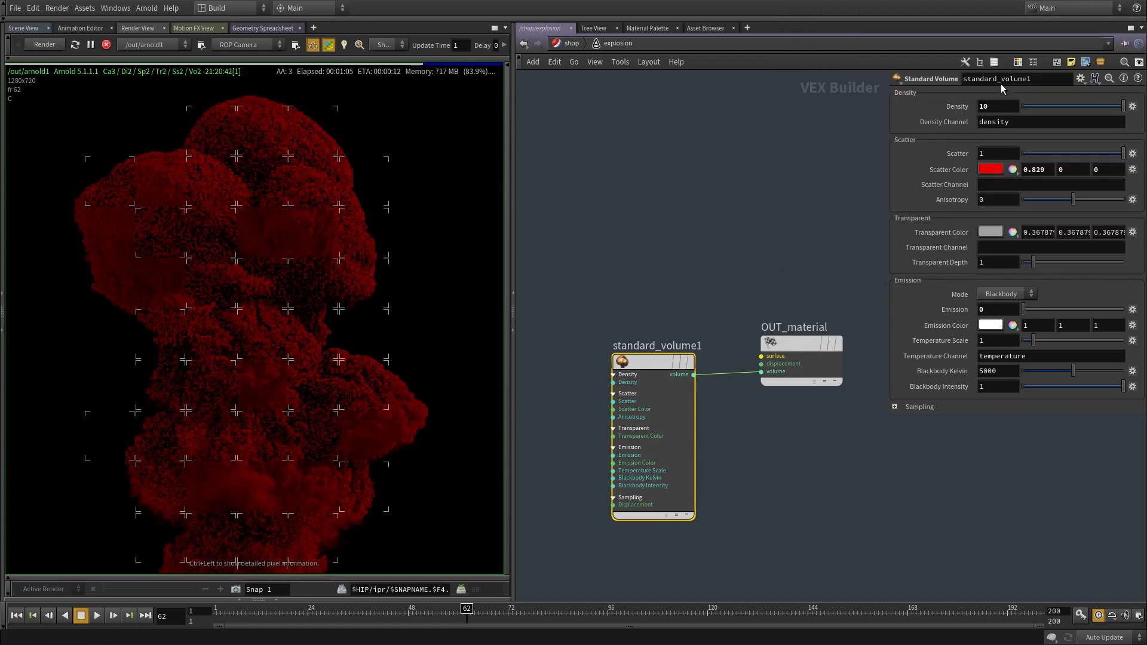
{"action": "key", "text": "ctrl+z"}
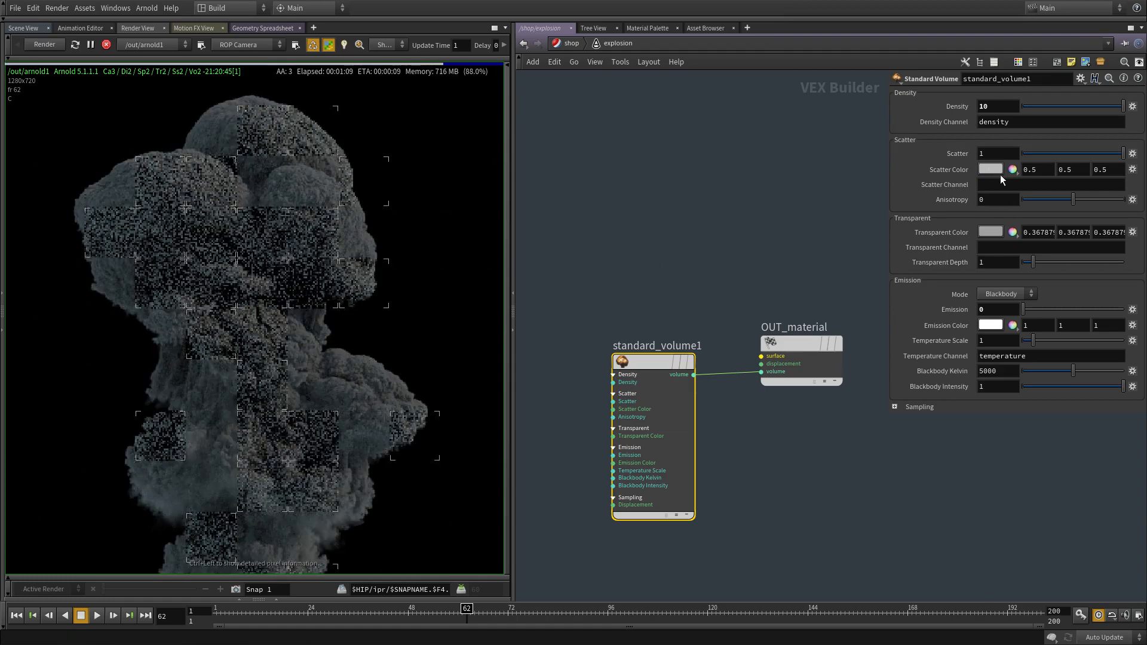
Step: Set the volume shader's density to 1 and its scatter anisotropy to 0.21
{"action": "left_click", "coordinate": [990, 186]}
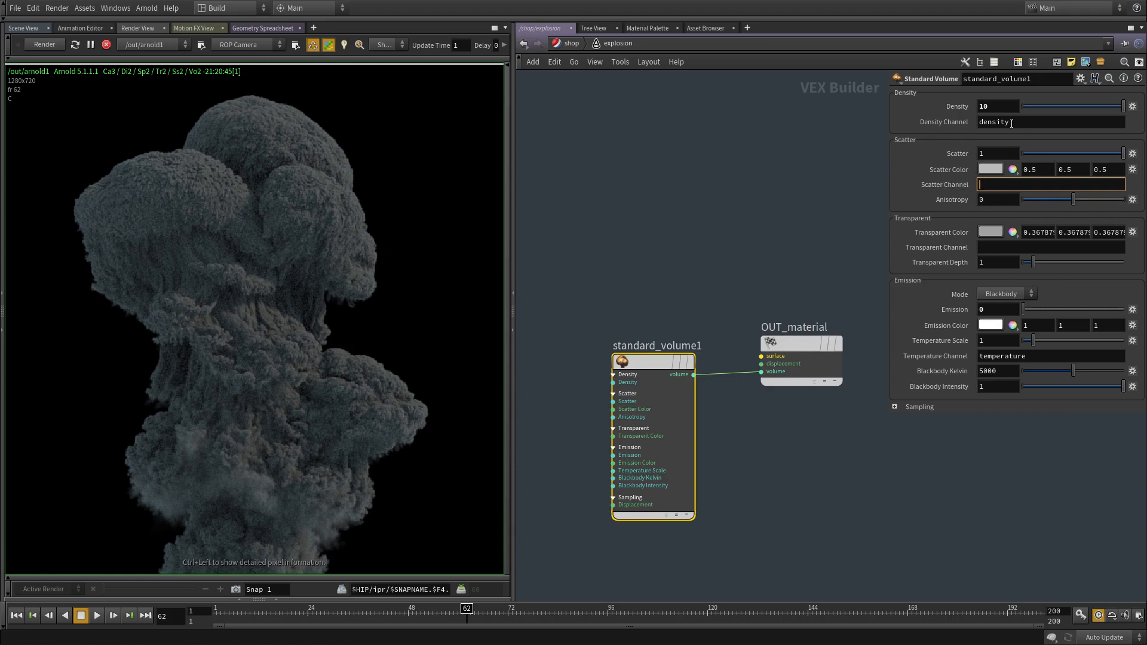
{"action": "type", "text": "1"}
{"action": "key", "text": "Return"}
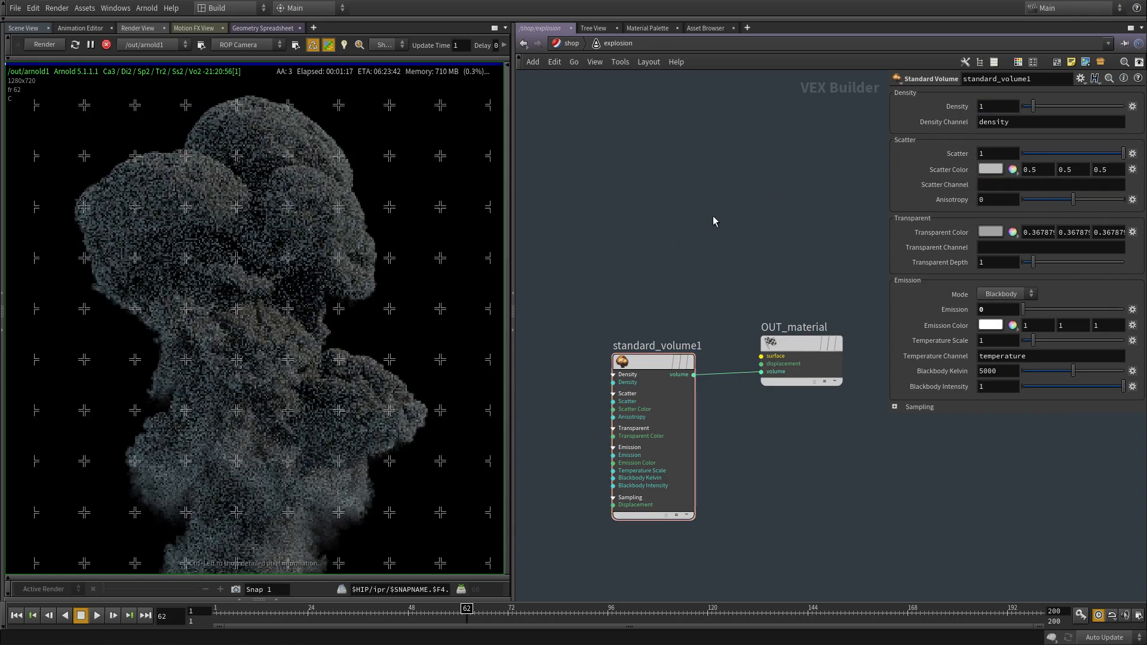
{"action": "left_click_drag", "start_coordinate": [1102, 196], "coordinate": [1099, 199]}
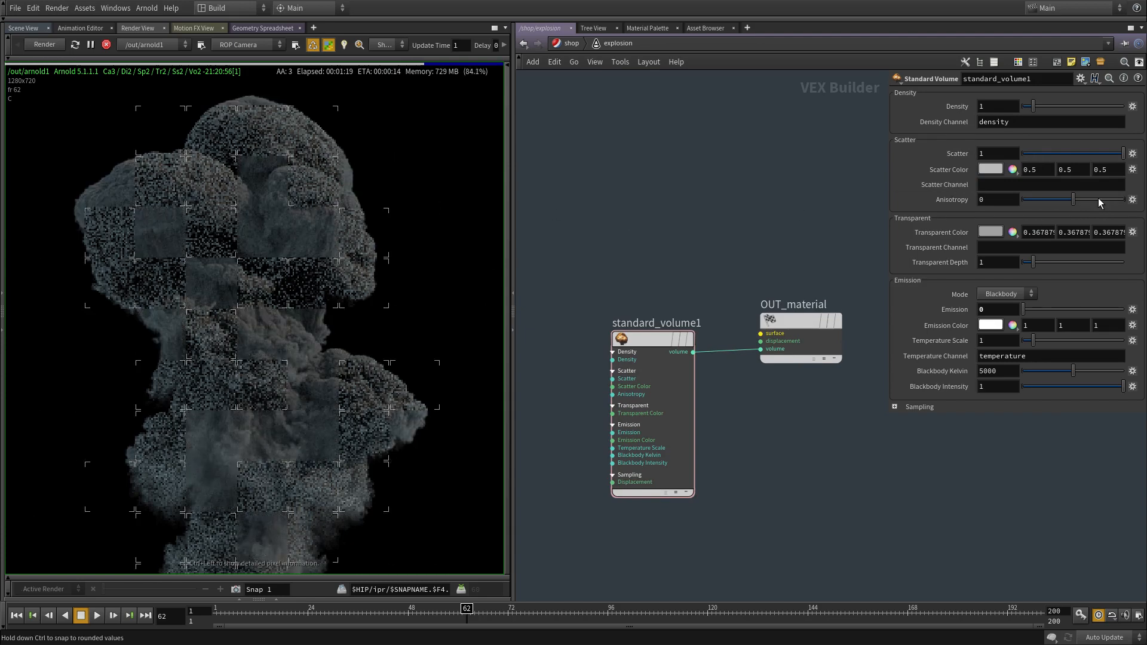
{"action": "left_click", "coordinate": [1048, 200]}
{"action": "left_click_drag", "start_coordinate": [1090, 204], "coordinate": [1086, 203]}
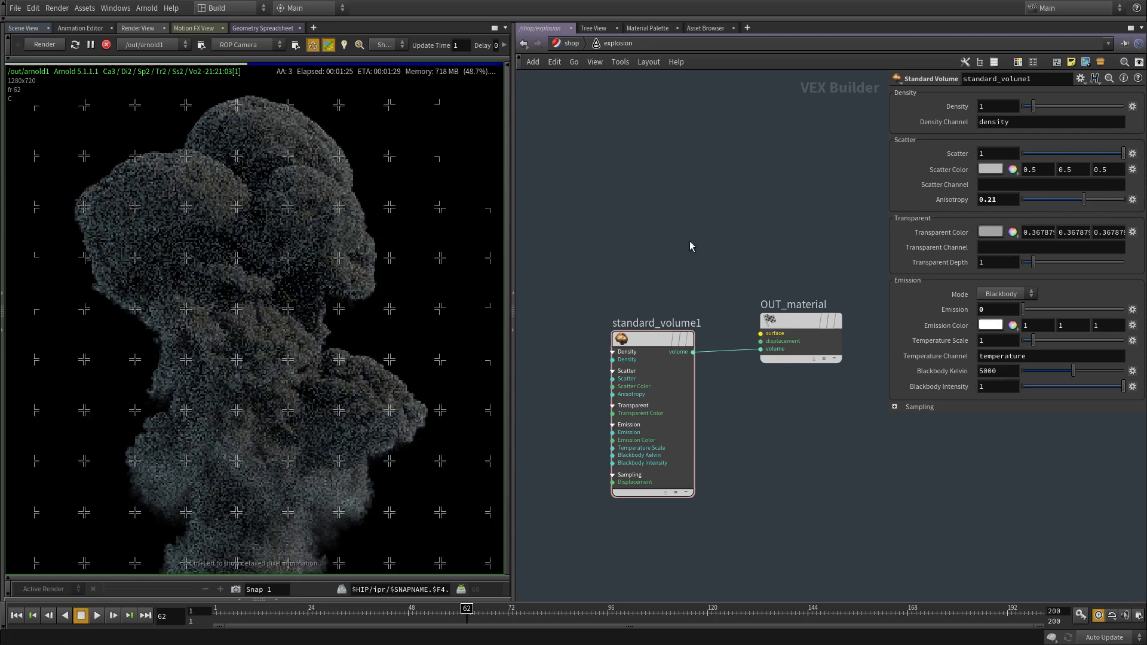
{"action": "middle_click_drag", "start_coordinate": [691, 245], "coordinate": [691, 236]}
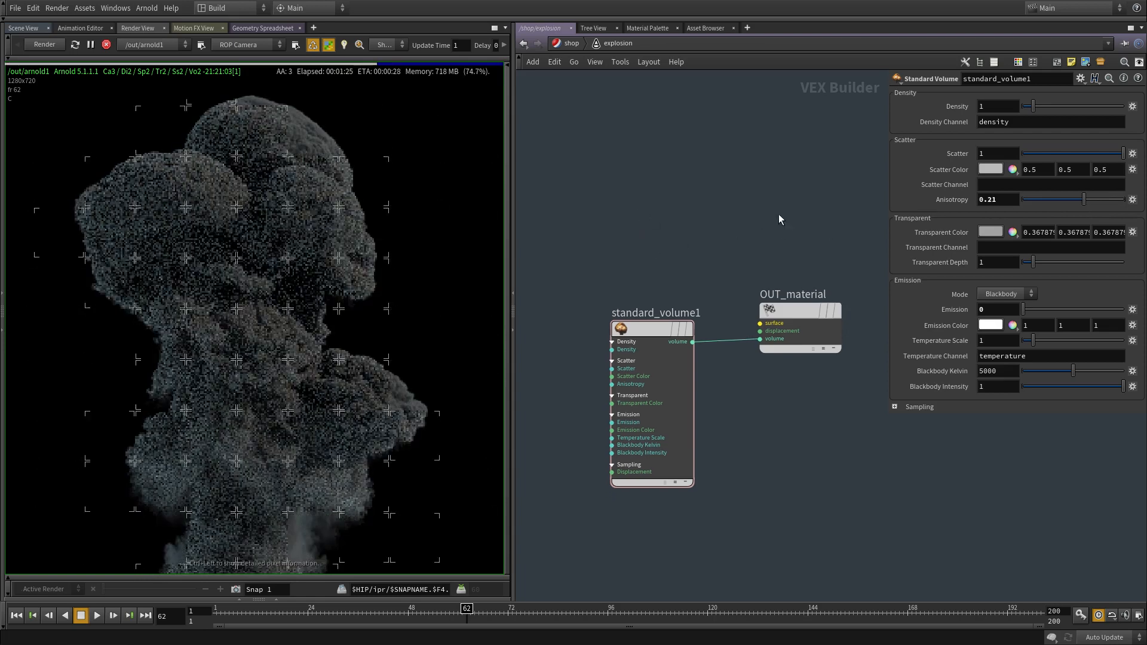
Step: Set the transparent color to a light red of about 0.816, 0.086, 0.086 and examine the render up close
{"action": "left_click", "coordinate": [989, 232]}
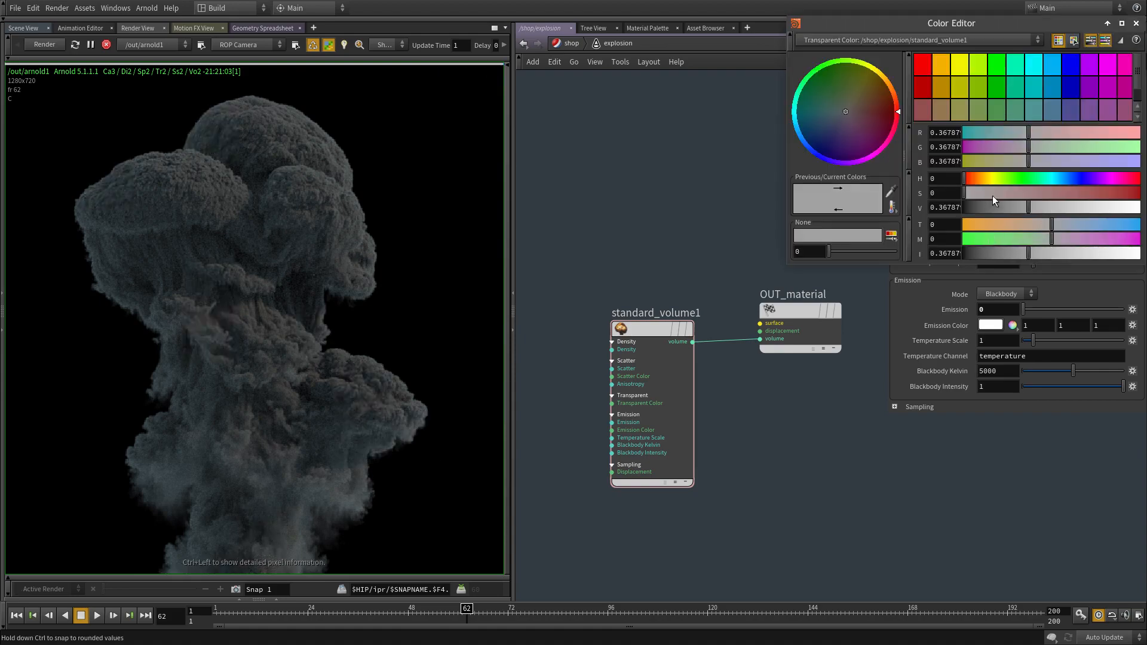
{"action": "left_click_drag", "start_coordinate": [992, 195], "coordinate": [1121, 193]}
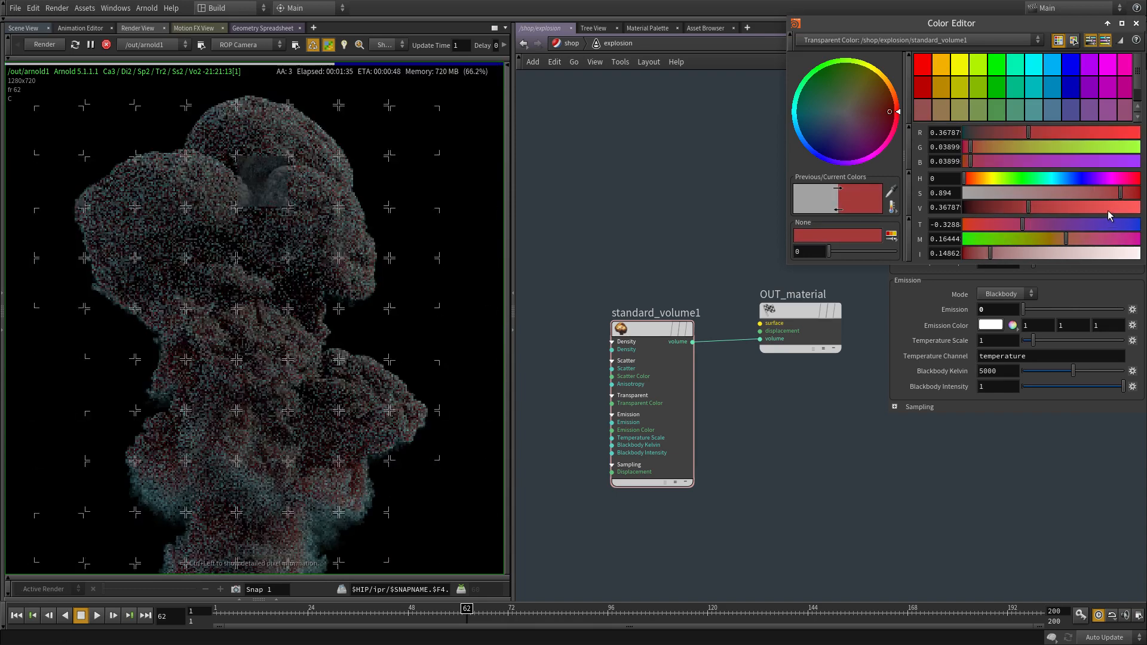
{"action": "left_click", "coordinate": [1104, 208]}
{"action": "middle_click_drag", "start_coordinate": [184, 298], "coordinate": [207, 277]}
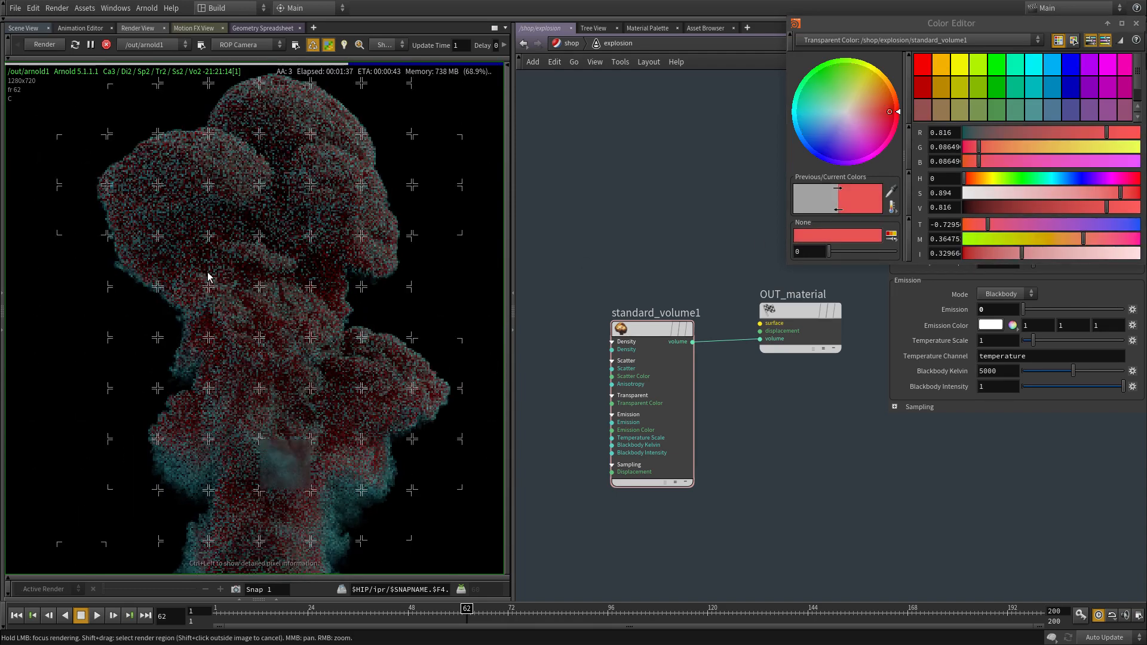
{"action": "right_click_drag", "start_coordinate": [209, 276], "coordinate": [268, 297]}
{"action": "middle_click_drag", "start_coordinate": [294, 395], "coordinate": [294, 420]}
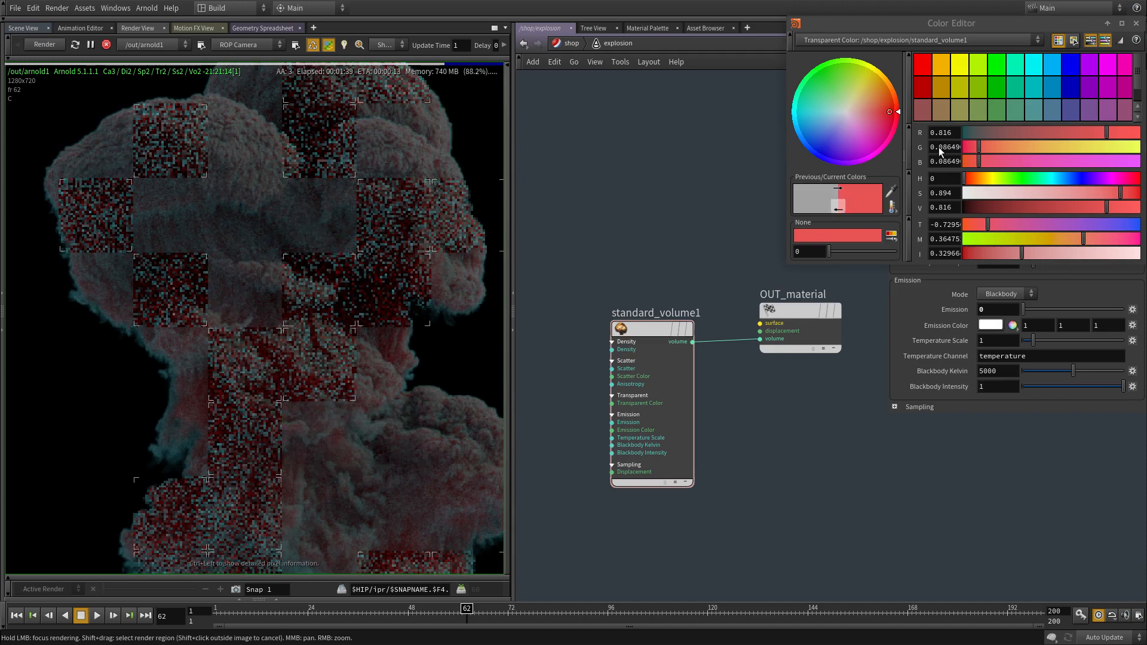
{"action": "left_click", "coordinate": [1136, 23]}
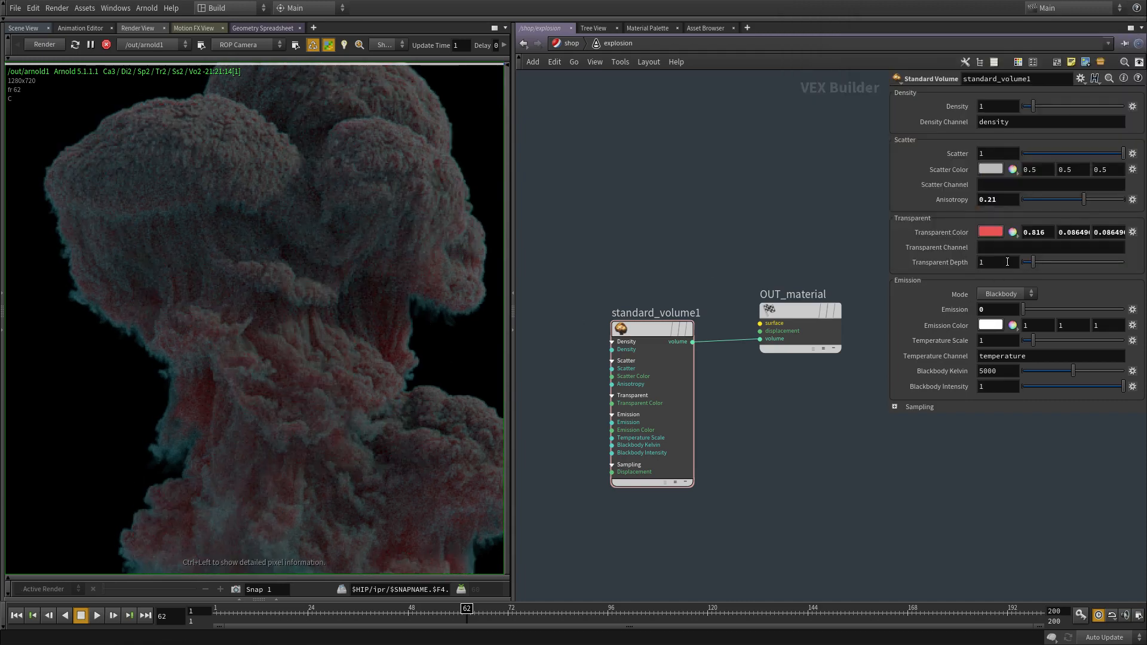
Step: Set the transparent depth to 10 and check the render in both the alpha and color channels
{"action": "left_click", "coordinate": [1008, 262]}
{"action": "type", "text": "10"}
{"action": "key", "text": "Return"}
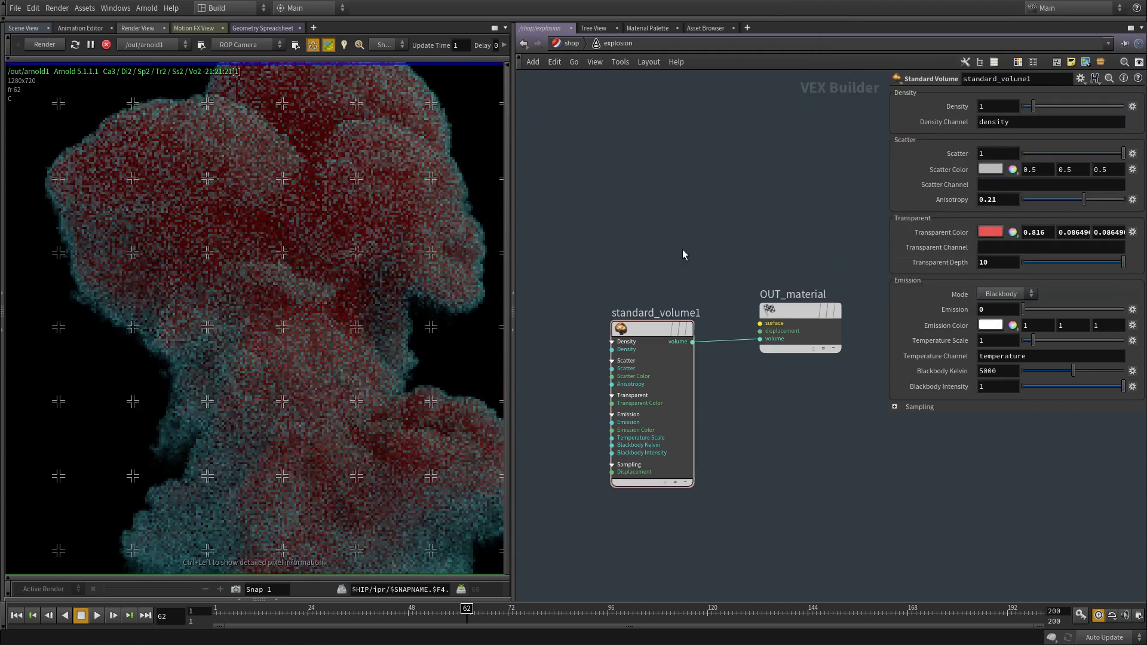
{"action": "right_click_drag", "start_coordinate": [339, 276], "coordinate": [351, 348]}
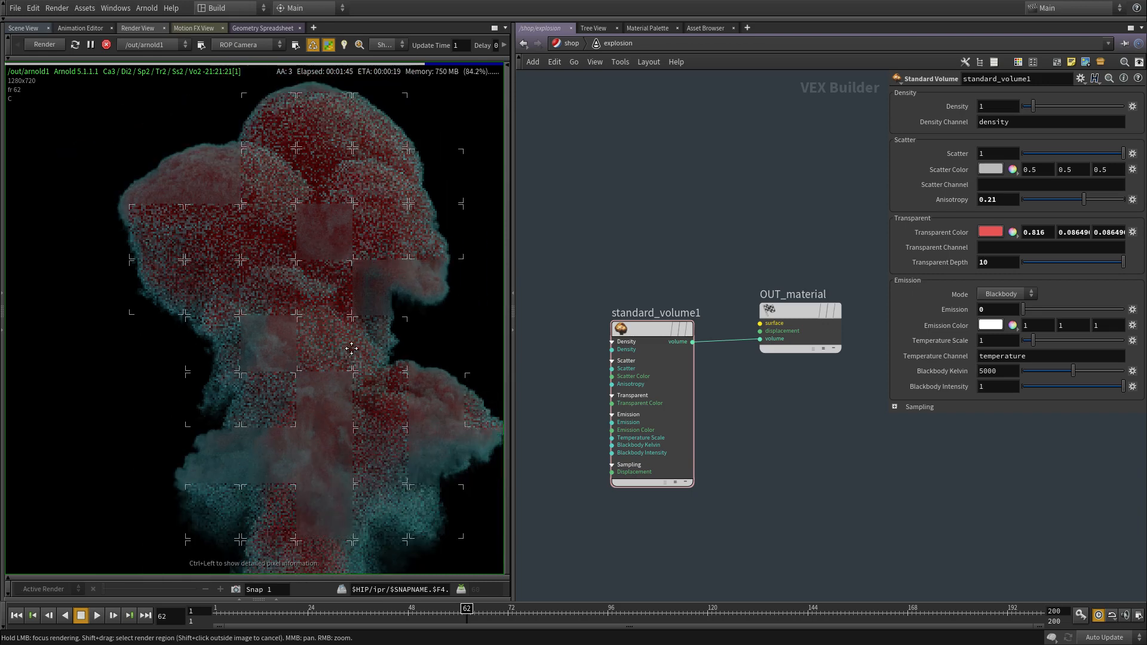
{"action": "middle_click_drag", "start_coordinate": [351, 348], "coordinate": [353, 311]}
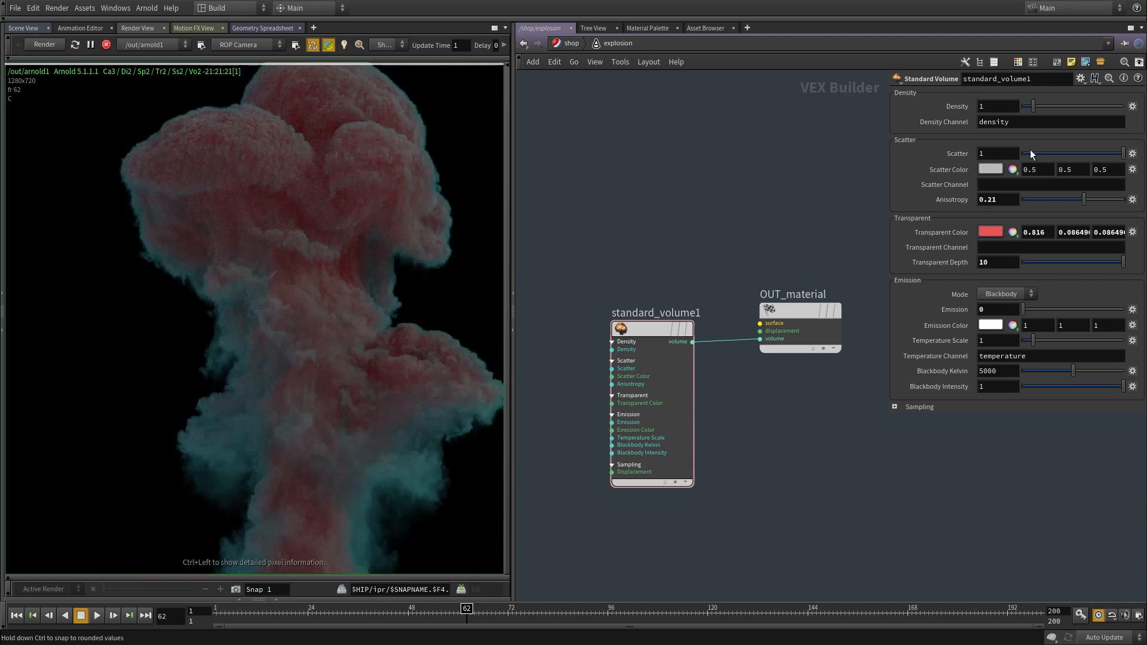
{"action": "key", "text": "a"}
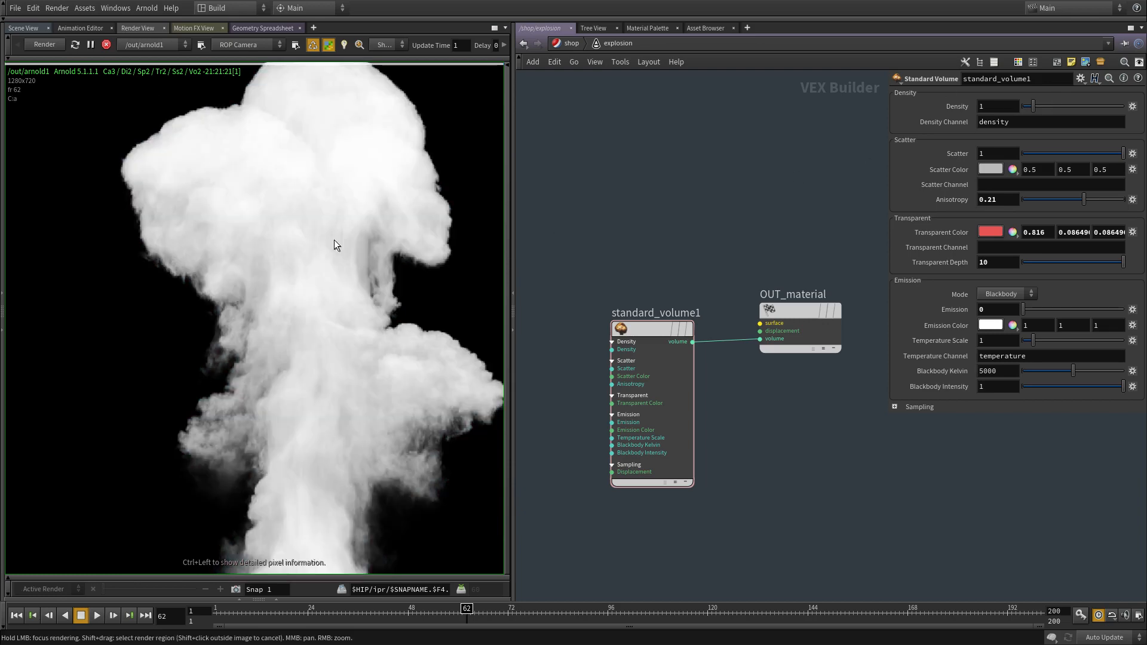
{"action": "key", "text": "c"}
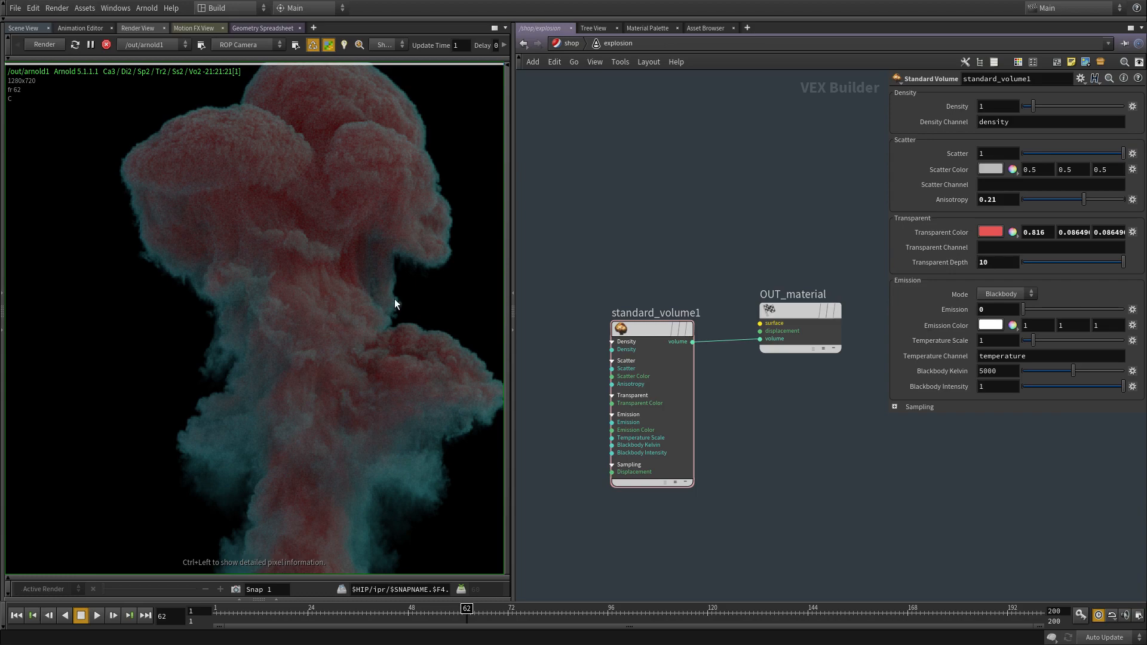
Step: Change the transparent color to orange with a hue of 20, at about 0.775, 0.29, 0.047
{"action": "left_click", "coordinate": [986, 231]}
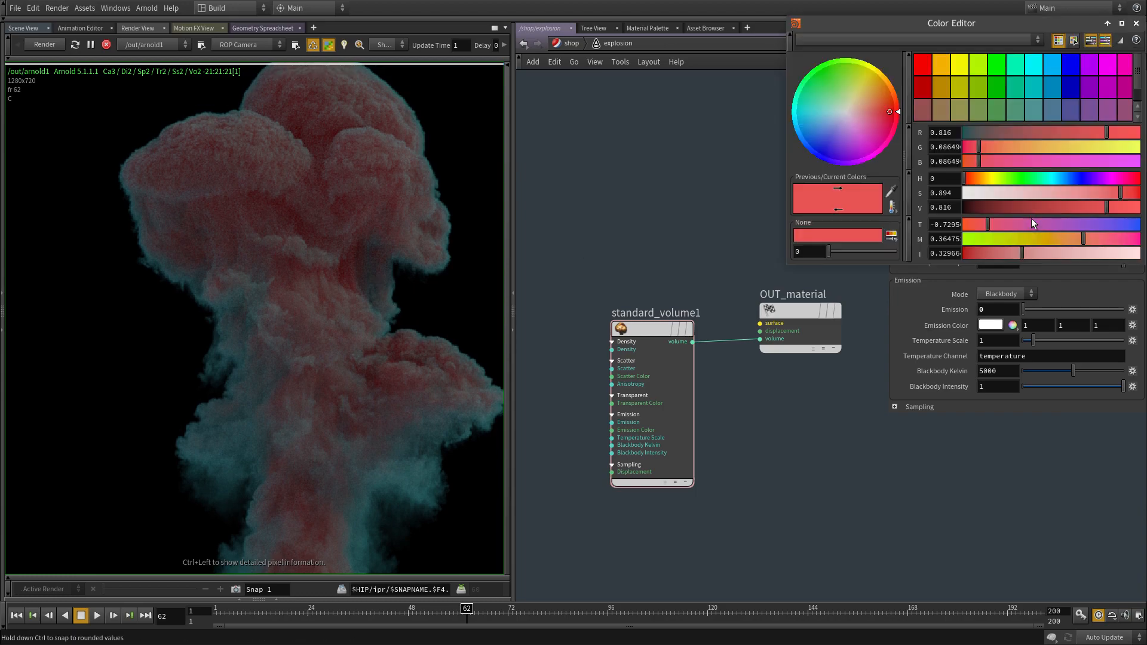
{"action": "left_click_drag", "start_coordinate": [988, 178], "coordinate": [973, 178]}
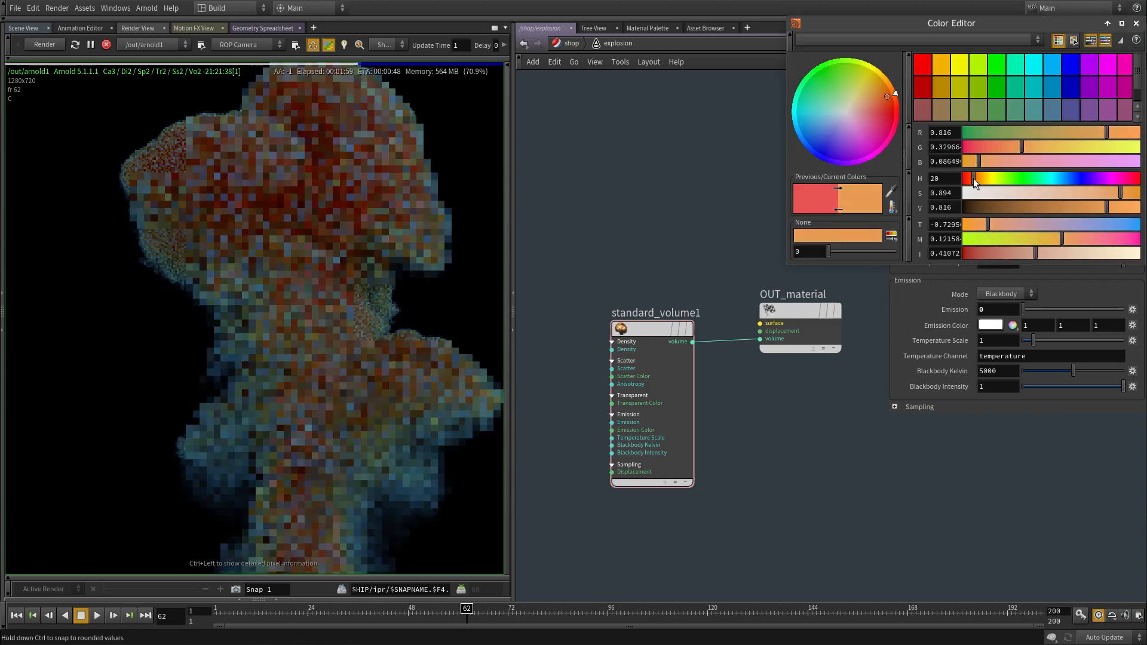
{"action": "left_click", "coordinate": [1140, 207]}
{"action": "left_click", "coordinate": [1128, 193]}
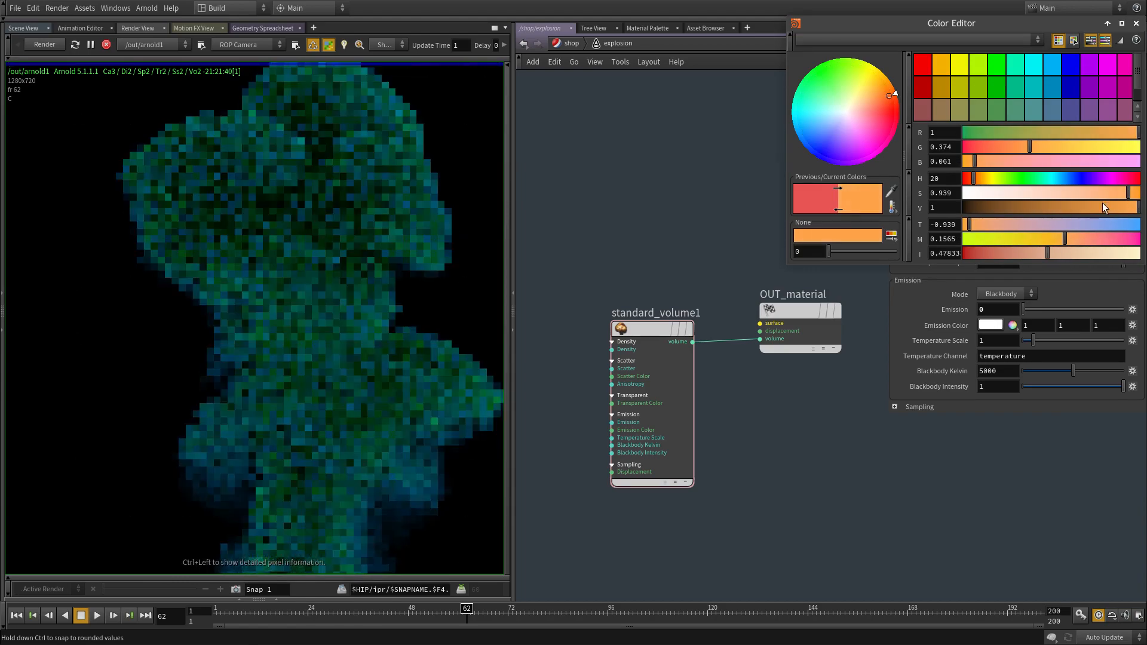
{"action": "left_click", "coordinate": [1100, 207]}
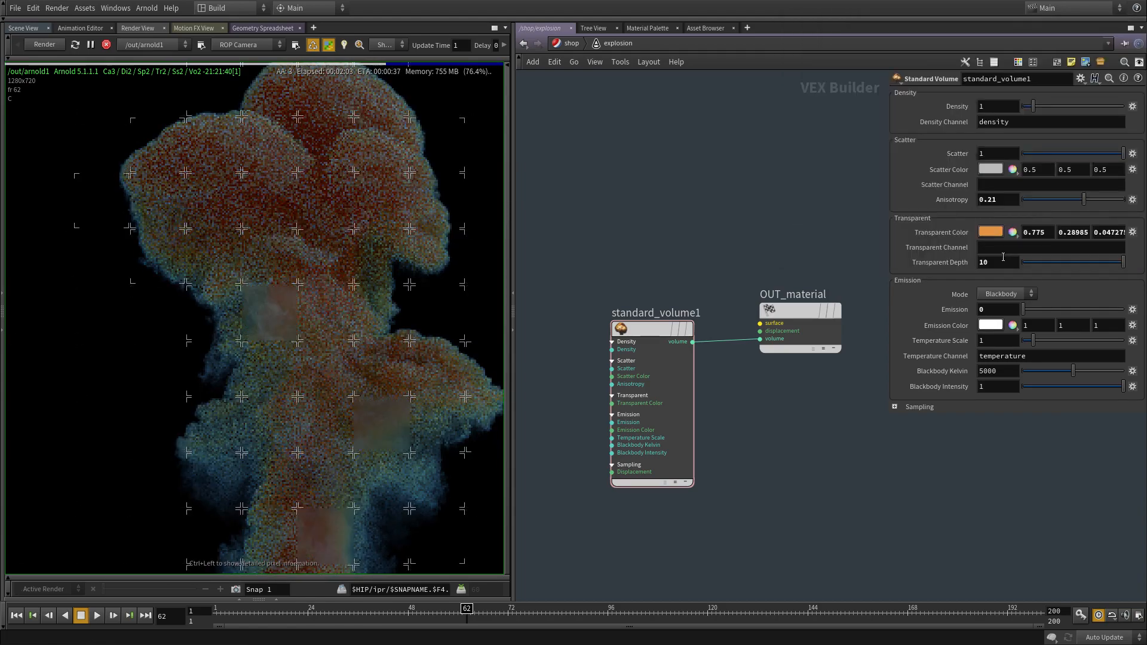
Step: Set the volume's transparent depth to 2
{"action": "left_click_drag", "start_coordinate": [1002, 262], "coordinate": [851, 269]}
{"action": "type", "text": "2"}
{"action": "key", "text": "Return"}
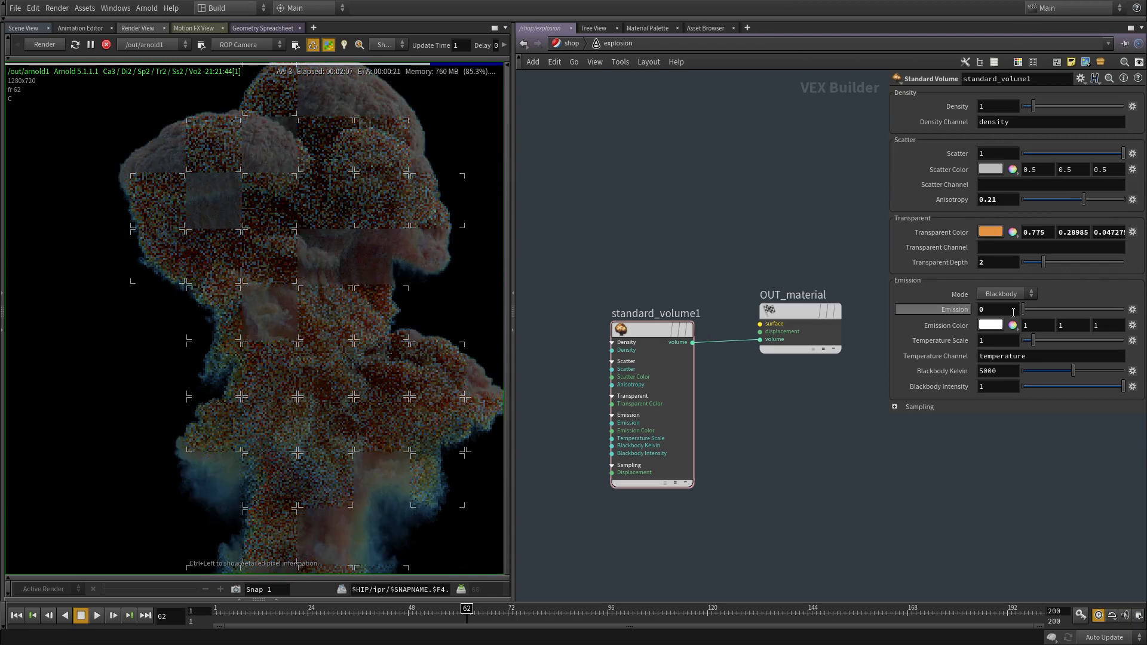
Step: Set the blackbody emission to 1 and reduce it to 0.01
{"action": "left_click_drag", "start_coordinate": [1005, 313], "coordinate": [947, 307]}
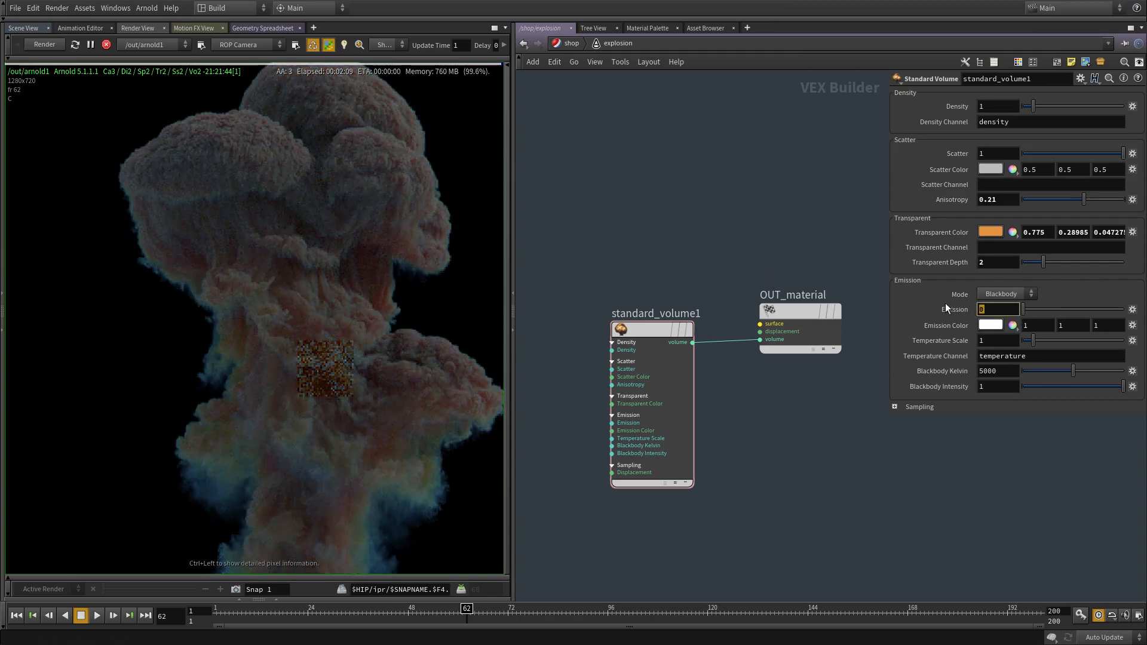
{"action": "type", "text": "1"}
{"action": "key", "text": "Return"}
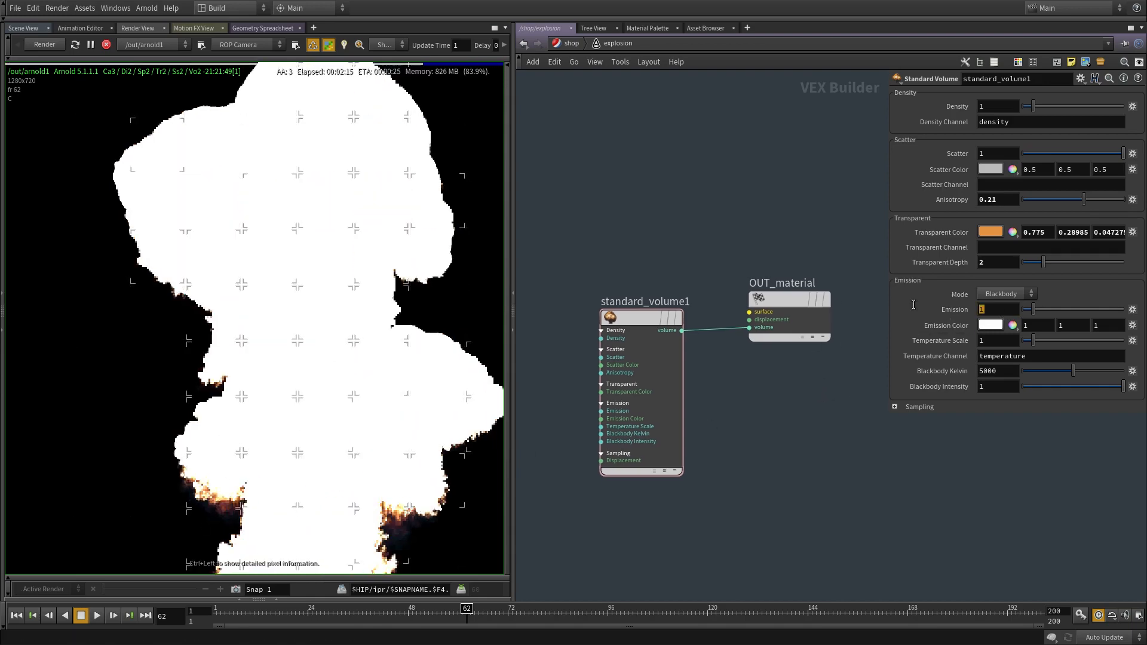
{"action": "mouse_move", "coordinate": [912, 309]}
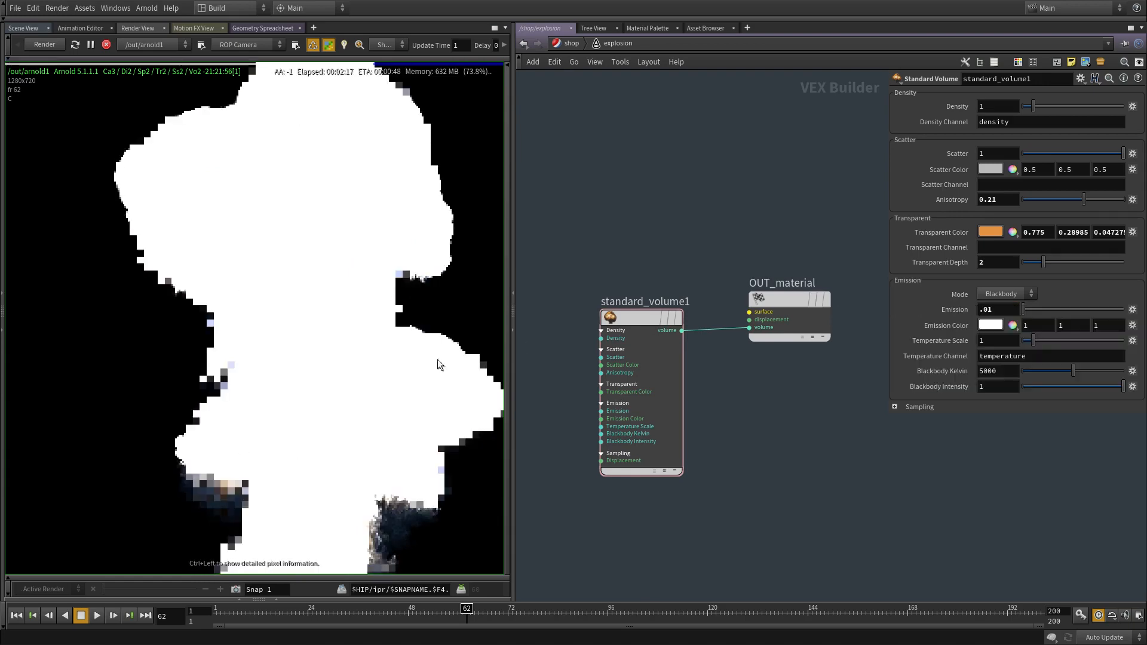
Step: Set the temperature scale to 0.01, raise it to 0.1, and reduce the emission to 0.0005
{"action": "left_click", "coordinate": [991, 341]}
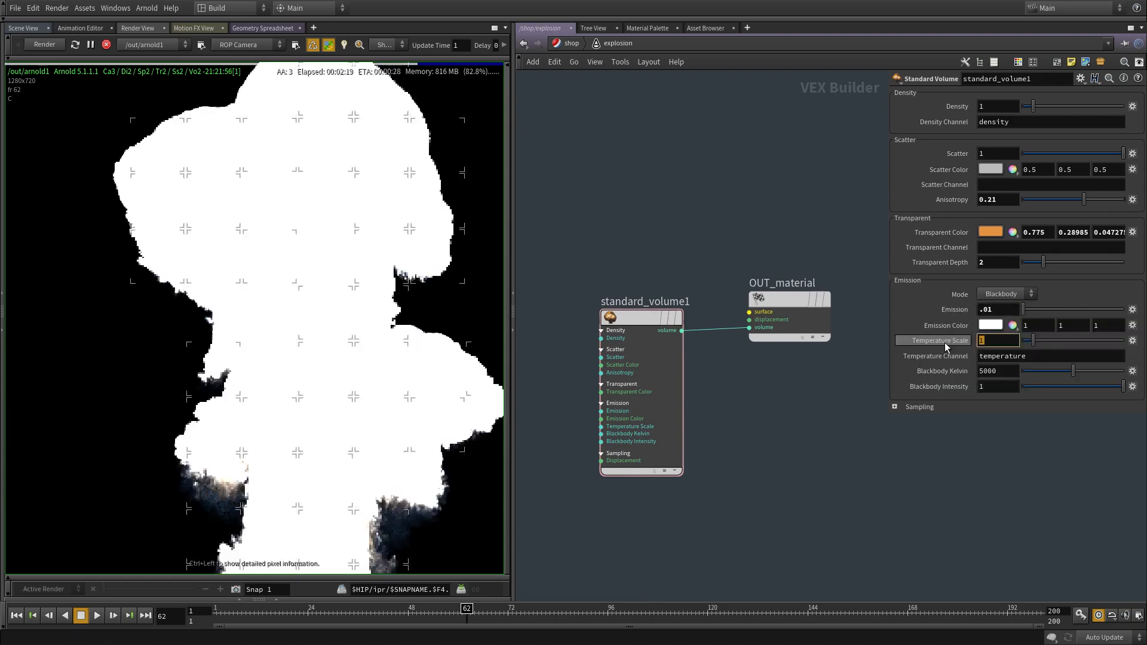
{"action": "type", "text": ".01"}
{"action": "key", "text": "Return"}
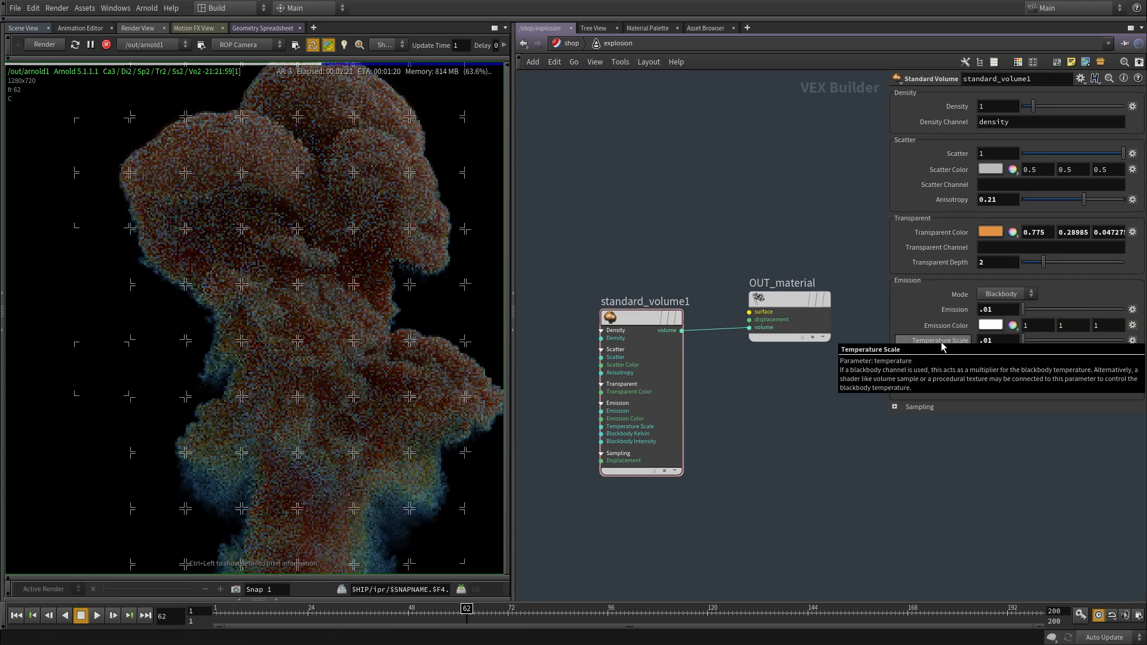
{"action": "left_click", "coordinate": [989, 340]}
{"action": "key", "text": "BackSpace"}
{"action": "key", "text": "Return"}
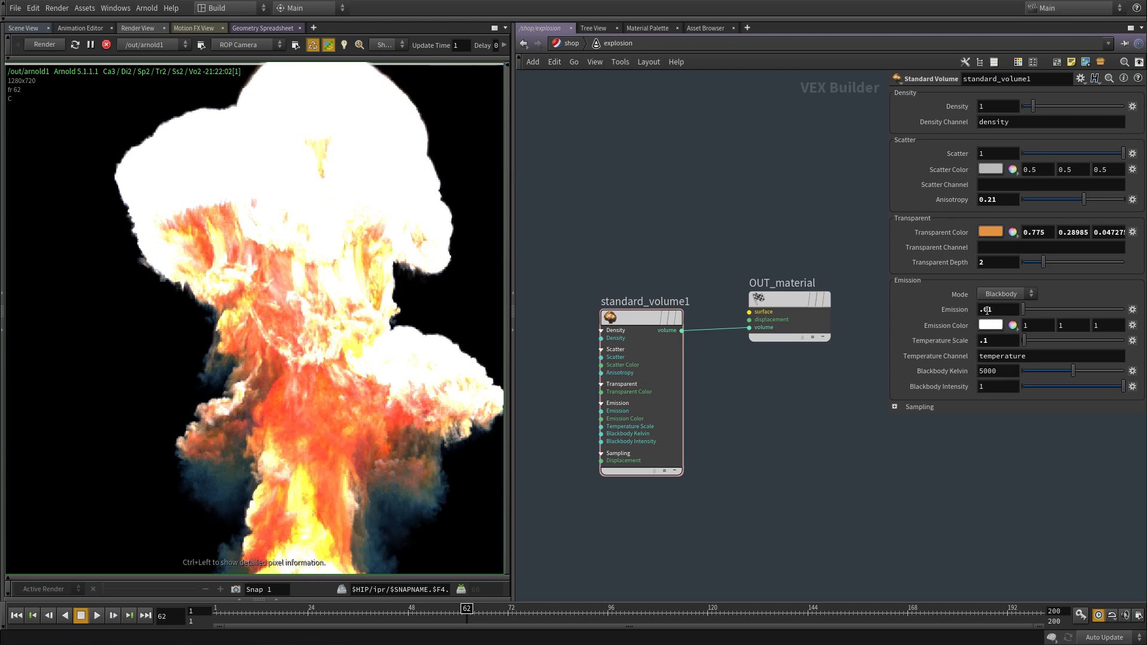
{"action": "key", "text": "Return"}
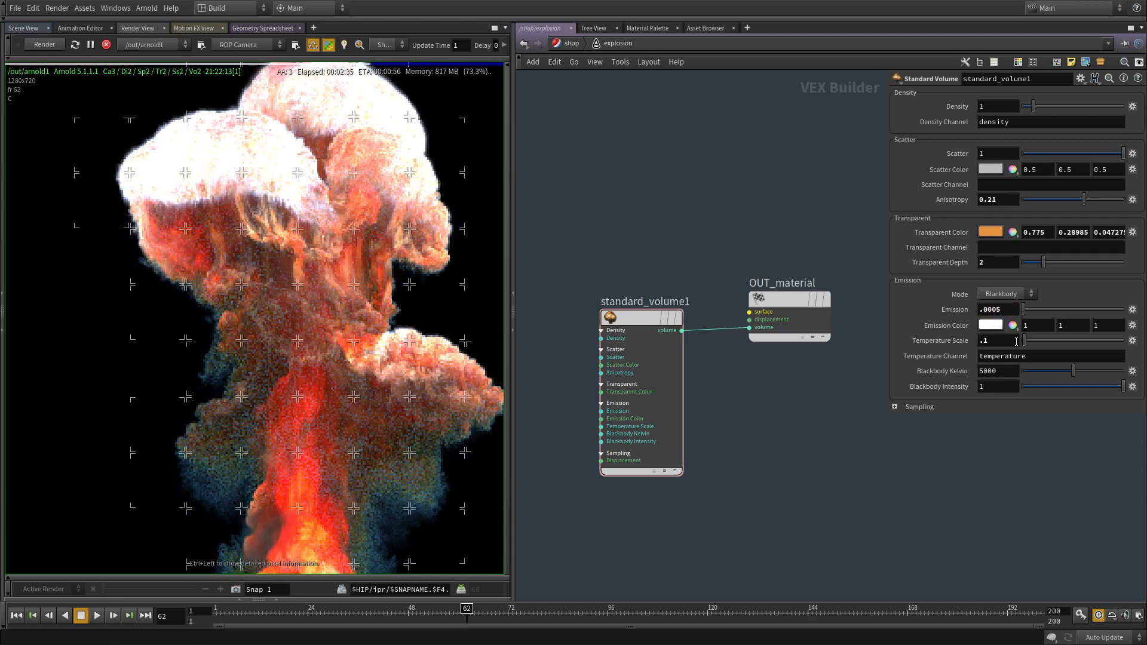
Step: Try temperature scales of 0.01 and 0.05 for the blackbody emission and settle on 0.08
{"action": "key", "text": "Return"}
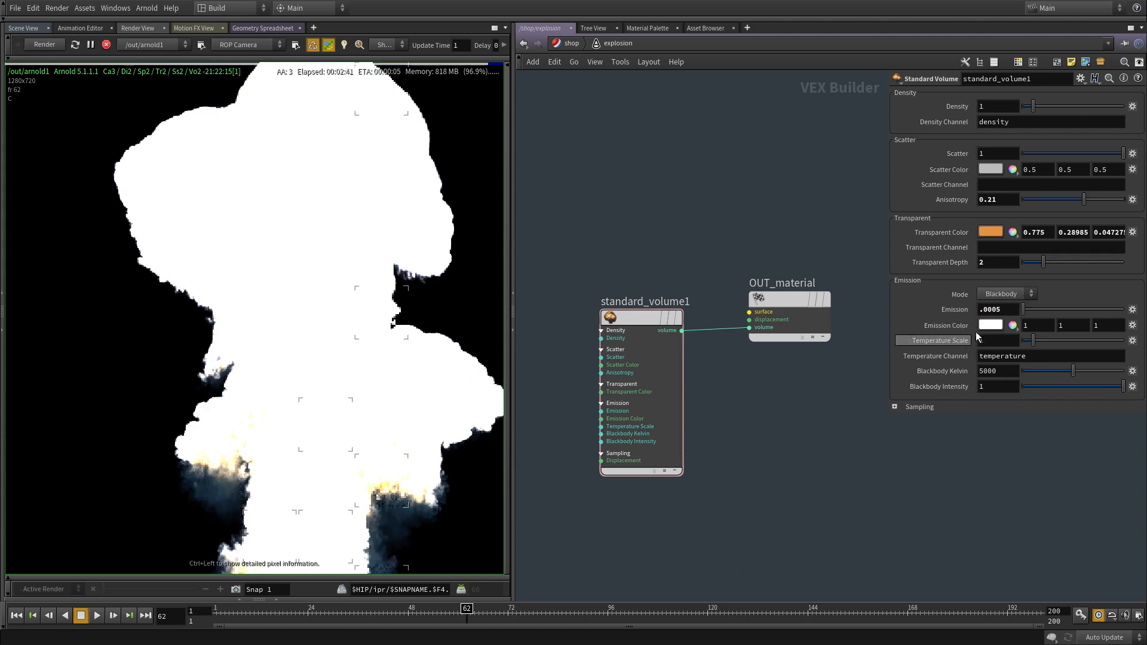
{"action": "mouse_move", "coordinate": [899, 297]}
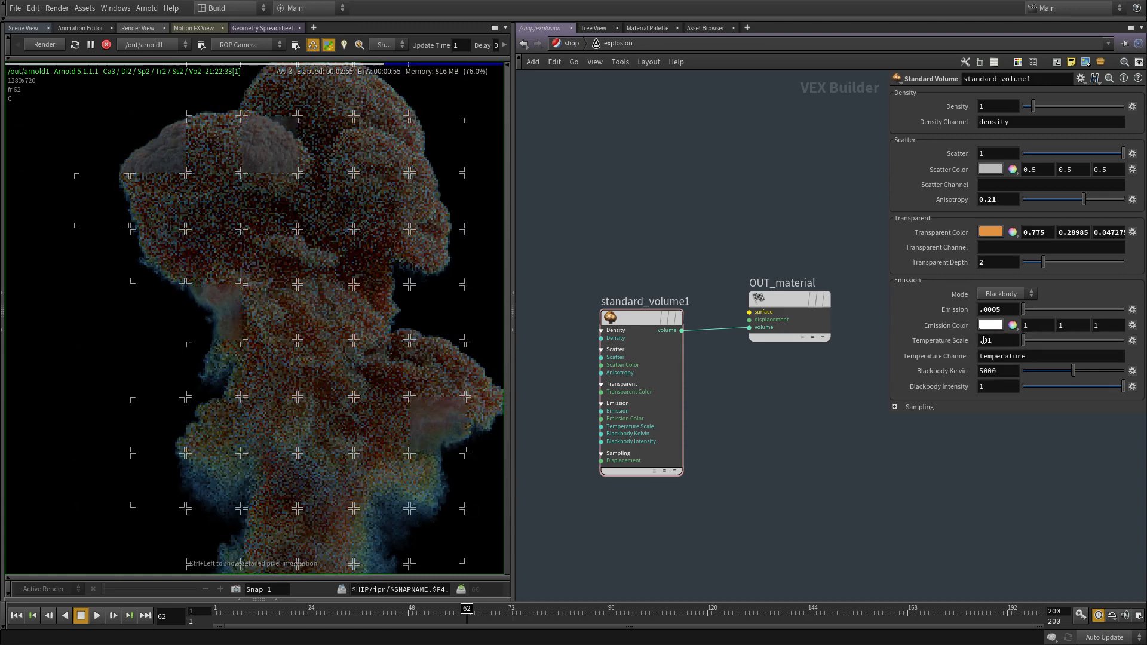
{"action": "double_click", "coordinate": [997, 340]}
{"action": "type", "text": "05"}
{"action": "key", "text": "Return"}
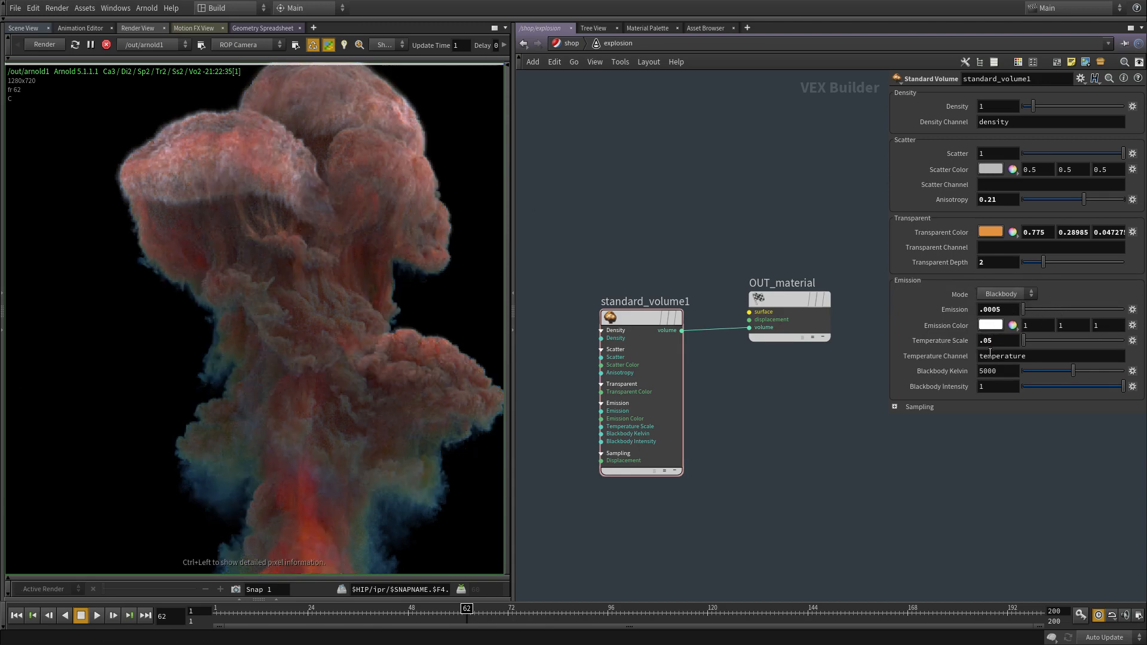
{"action": "key", "text": "Return"}
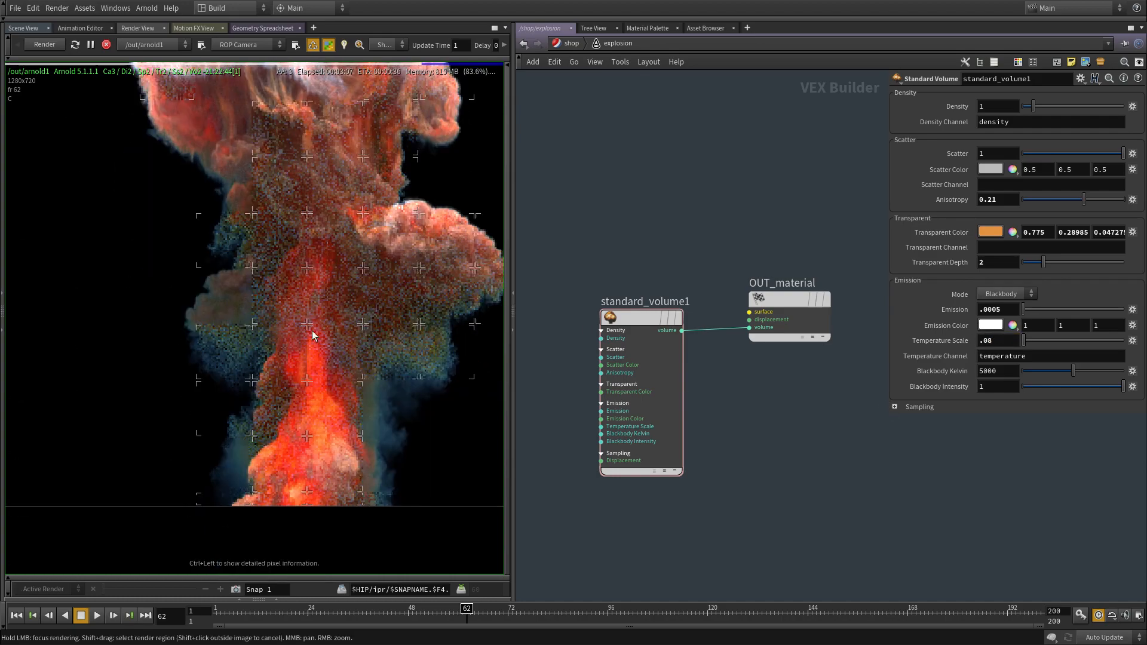
Step: Change the emission color to orange with a hue of 27 and a saturation of about 0.904
{"action": "left_click", "coordinate": [990, 324]}
{"action": "left_click", "coordinate": [1010, 193]}
{"action": "left_click", "coordinate": [976, 178]}
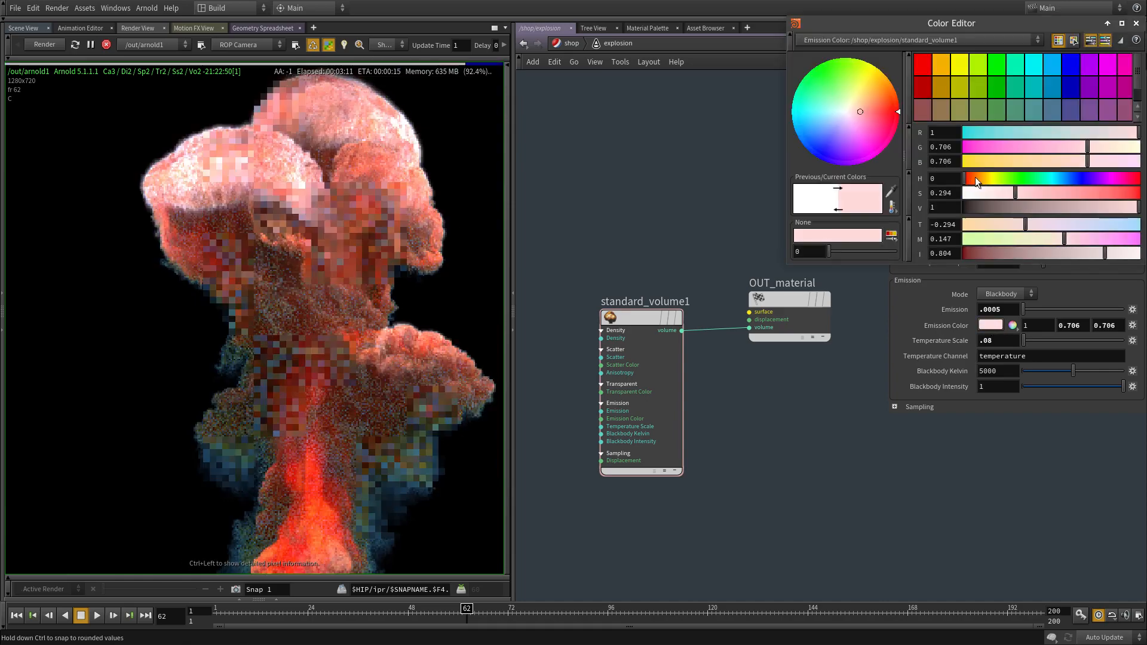
{"action": "left_click", "coordinate": [1097, 193]}
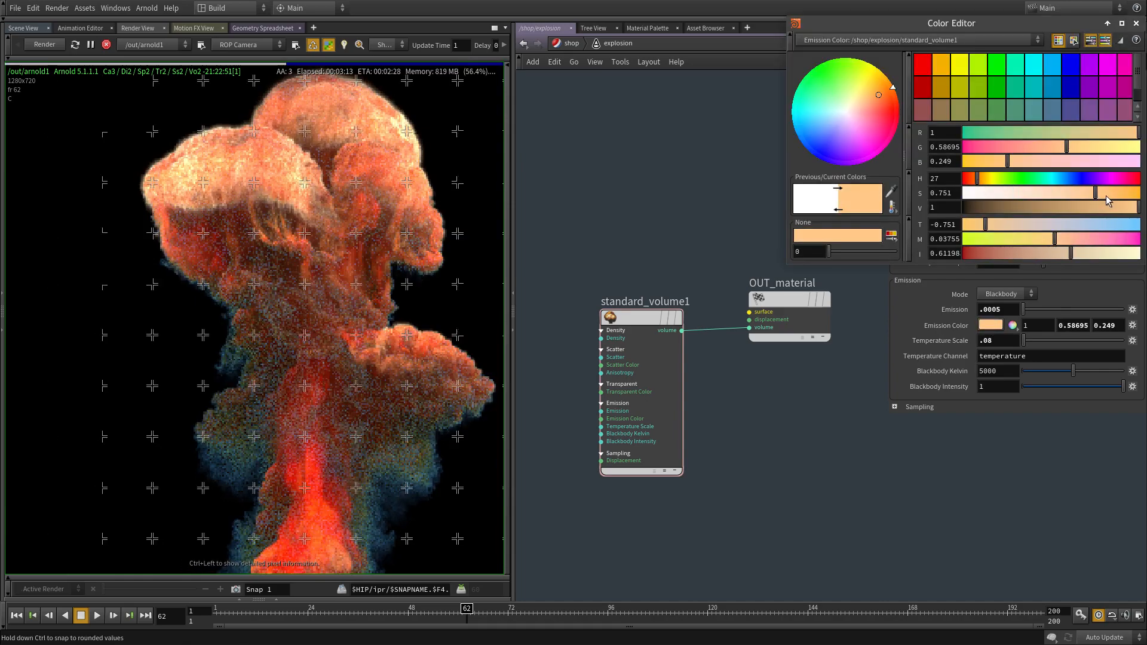
{"action": "left_click", "coordinate": [1118, 193]}
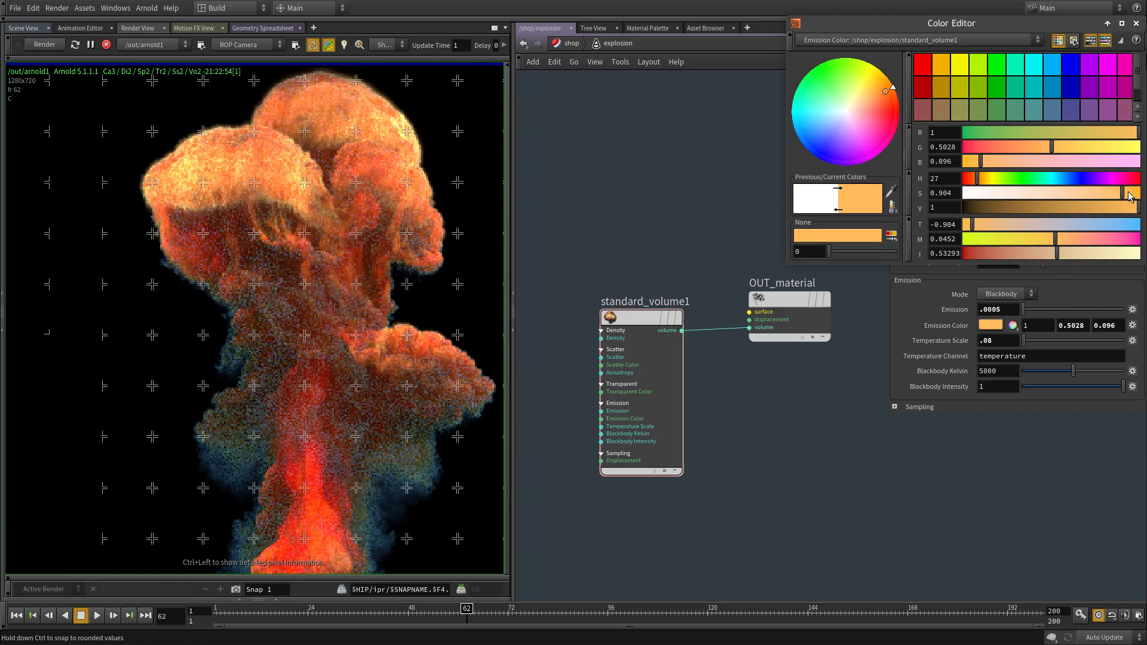
{"action": "left_click", "coordinate": [1136, 24]}
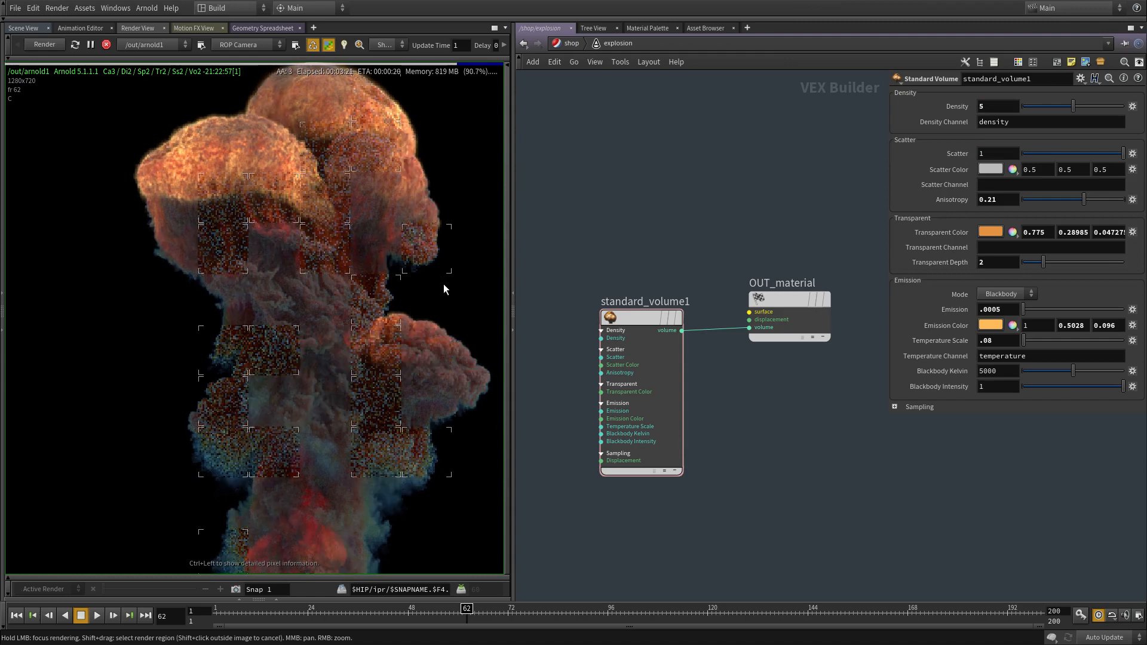
Step: Set the volume density to 5 and raise the Blackbody Kelvin to about 6607
{"action": "middle_click_drag", "start_coordinate": [442, 285], "coordinate": [450, 182]}
{"action": "middle_click_drag", "start_coordinate": [299, 402], "coordinate": [278, 525]}
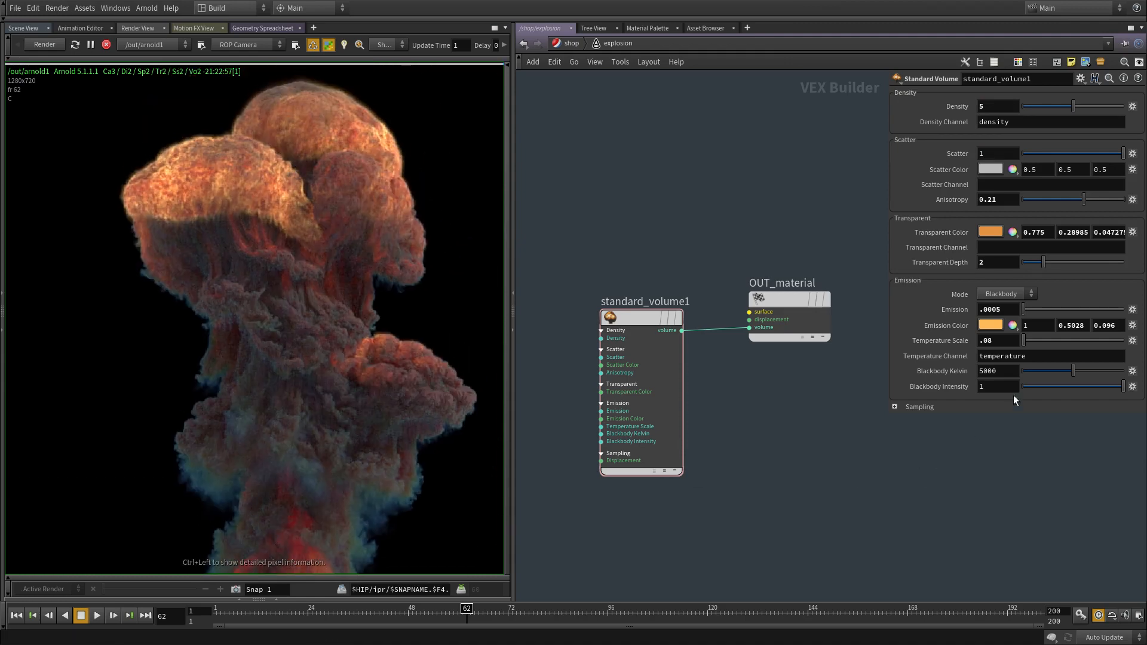
{"action": "mouse_move", "coordinate": [1081, 375]}
{"action": "left_mouse_down"}
{"action": "mouse_move", "coordinate": [1104, 375]}
{"action": "mouse_move", "coordinate": [1059, 386]}
{"action": "mouse_move", "coordinate": [1101, 373]}
{"action": "mouse_move", "coordinate": [1097, 392]}
{"action": "mouse_move", "coordinate": [1013, 400]}
{"action": "mouse_move", "coordinate": [1130, 389]}
{"action": "mouse_move", "coordinate": [1090, 370]}
{"action": "left_mouse_up"}
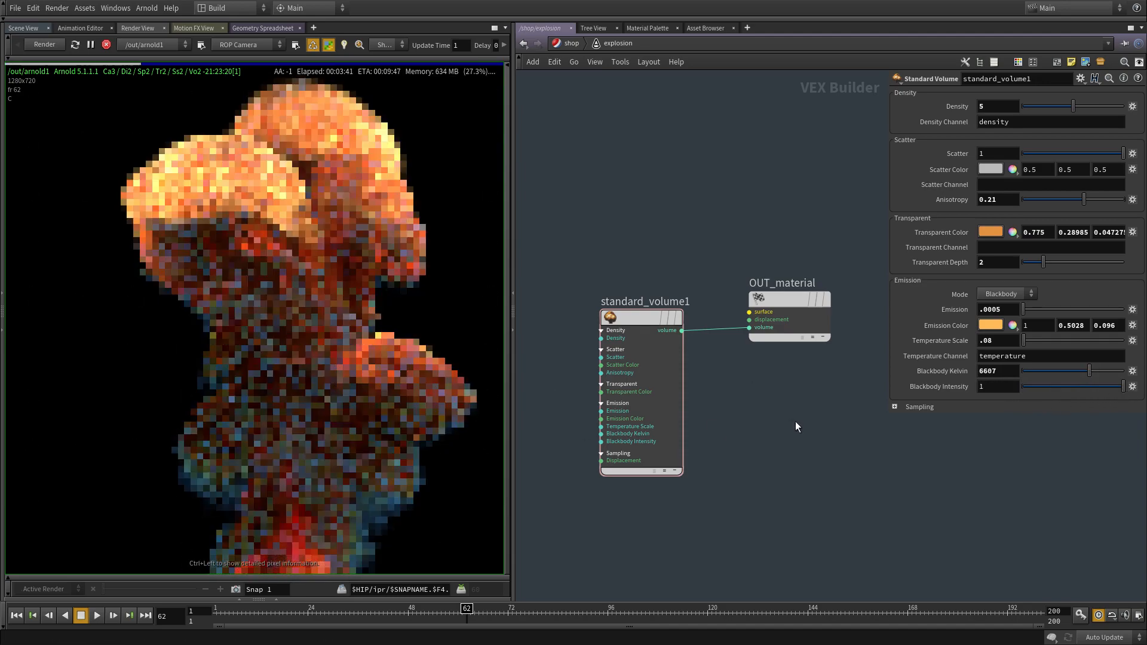
{"action": "middle_click_drag", "start_coordinate": [797, 456], "coordinate": [830, 460]}
{"action": "middle_click_drag", "start_coordinate": [860, 375], "coordinate": [871, 402]}
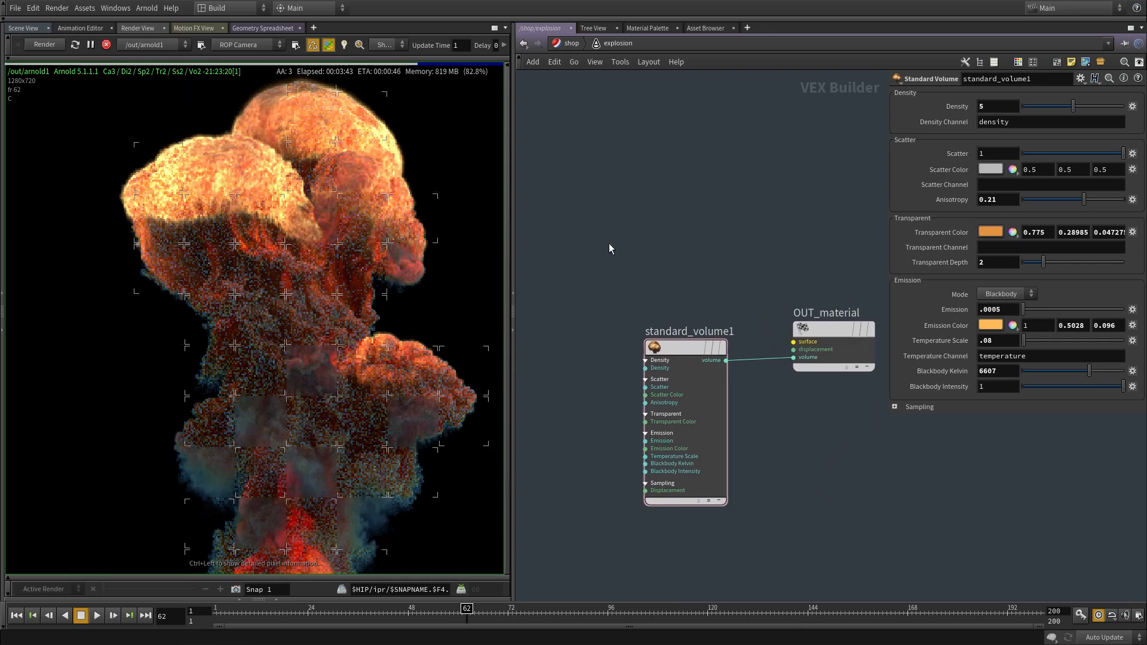
{"action": "middle_click_drag", "start_coordinate": [840, 451], "coordinate": [843, 457]}
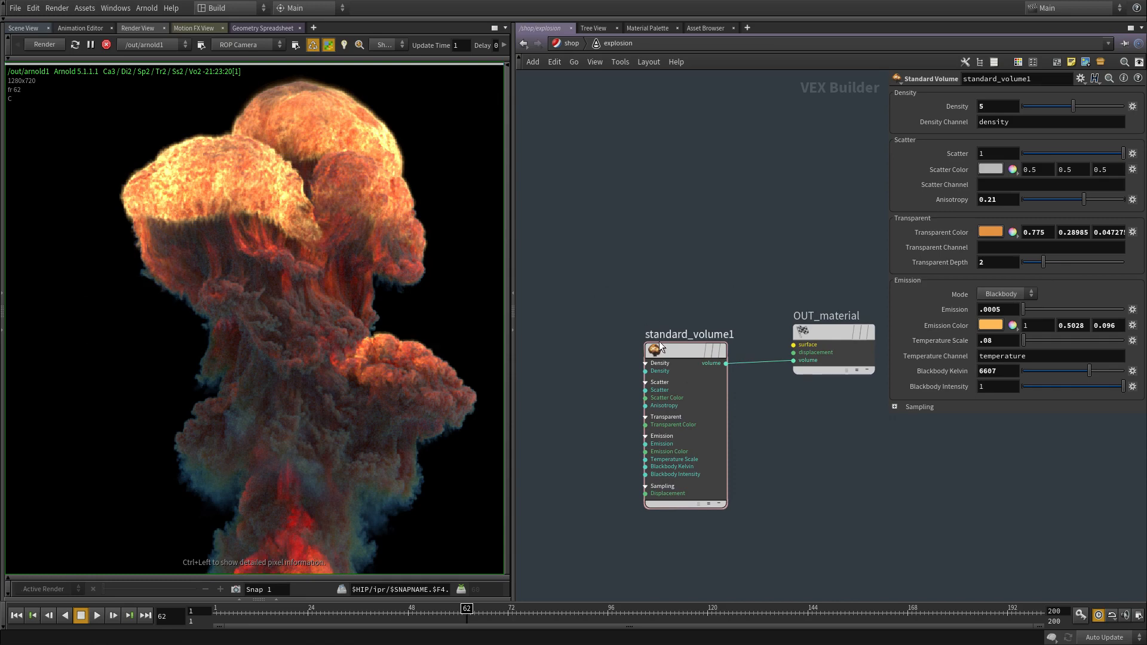
{"action": "middle_click_drag", "start_coordinate": [768, 480], "coordinate": [782, 477]}
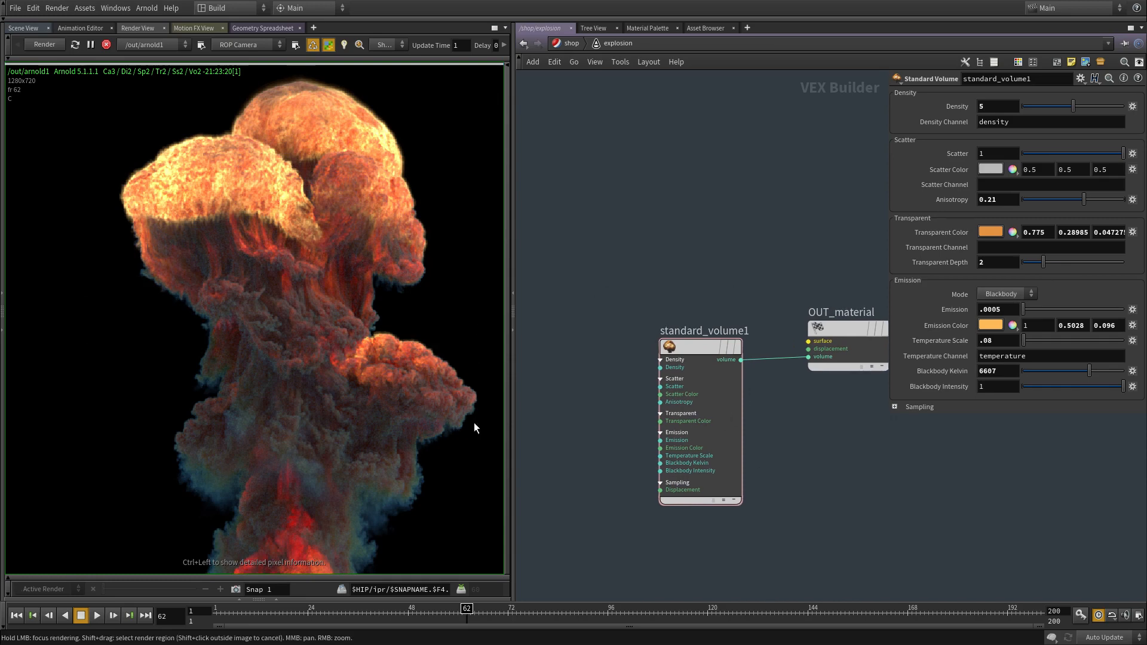
Step: Widen the node network area, switch the emission mode to Channel and clear the emission channel name
{"action": "left_click_drag", "start_coordinate": [514, 433], "coordinate": [432, 445]}
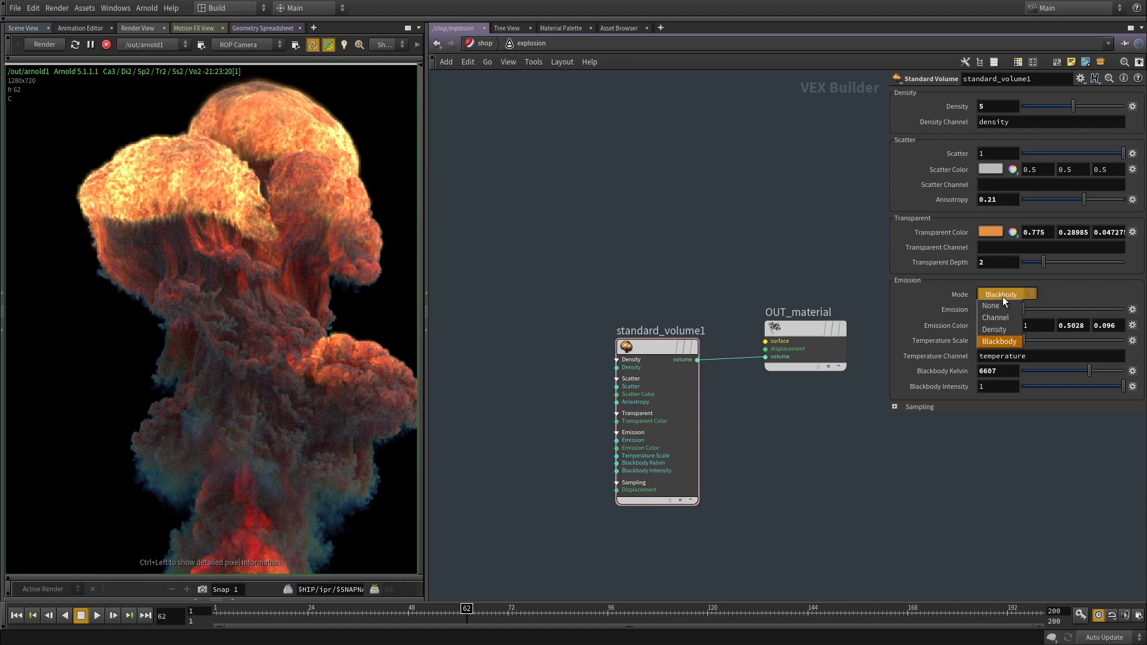
{"action": "left_click", "coordinate": [1009, 318]}
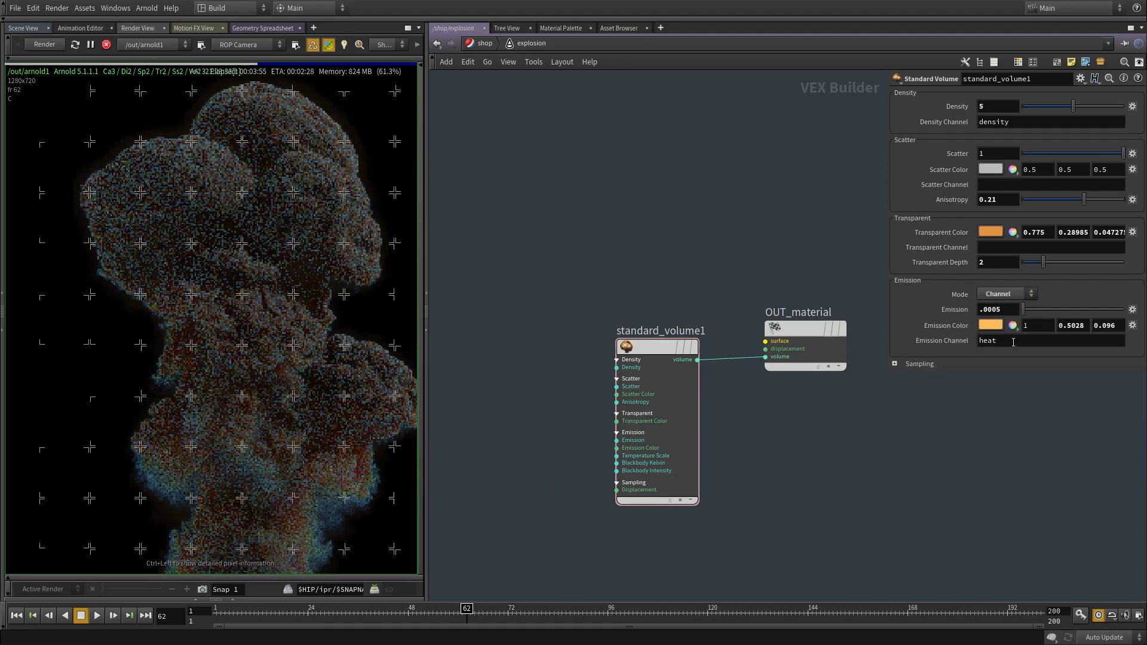
{"action": "key", "text": "BackSpace"}
Step: Add a Volume Sample Float node to the network and set its channel to temperature
{"action": "middle_click_drag", "start_coordinate": [872, 471], "coordinate": [994, 462]}
{"action": "scroll", "coordinate": [994, 463], "scroll_direction": "down", "scroll_amount": 3}
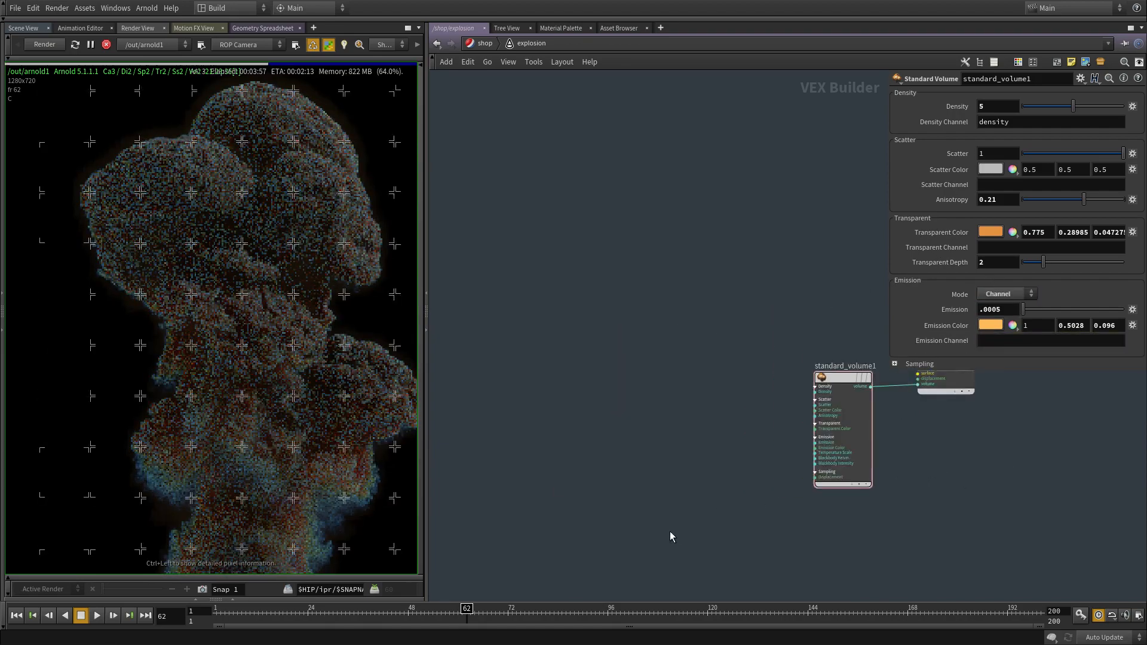
{"action": "middle_click_drag", "start_coordinate": [671, 535], "coordinate": [821, 520]}
{"action": "key", "text": "Tab"}
{"action": "type", "text": "bi"}
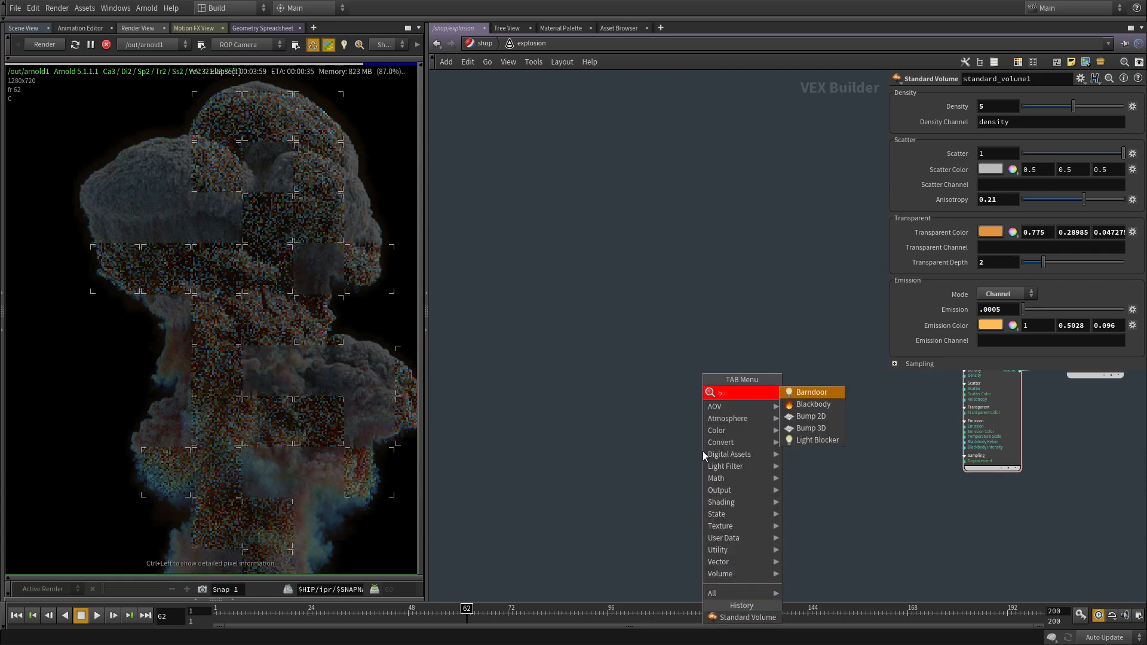
{"action": "key", "text": "Escape"}
{"action": "key", "text": "Tab"}
{"action": "type", "text": "sample"}
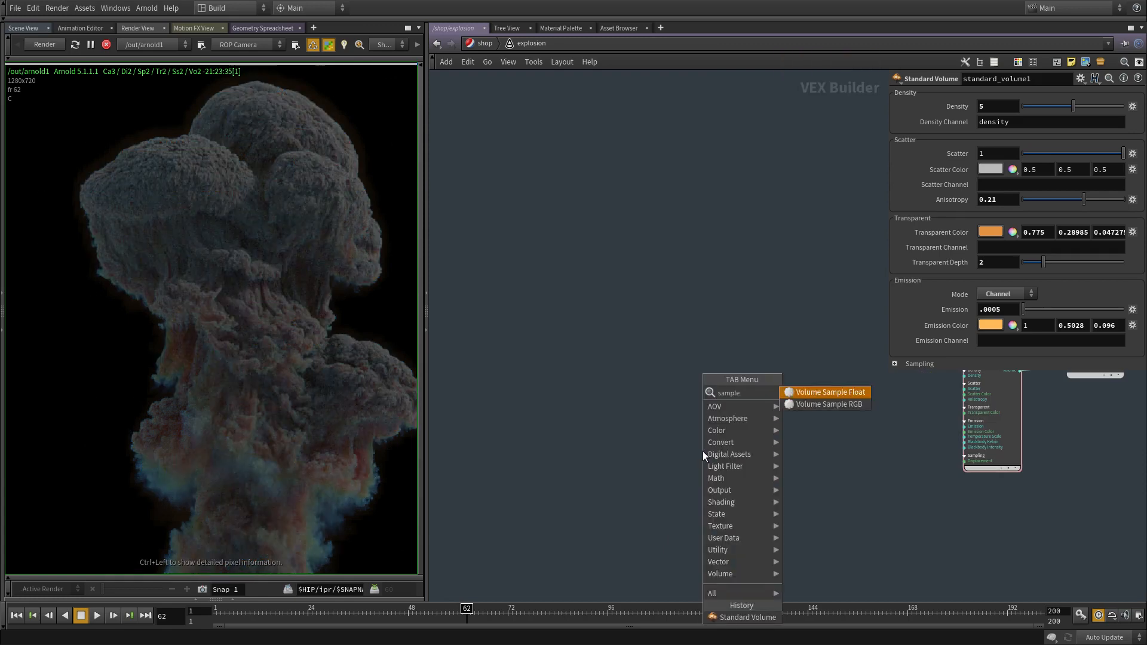
{"action": "key", "text": "Return"}
{"action": "left_click", "coordinate": [703, 450]}
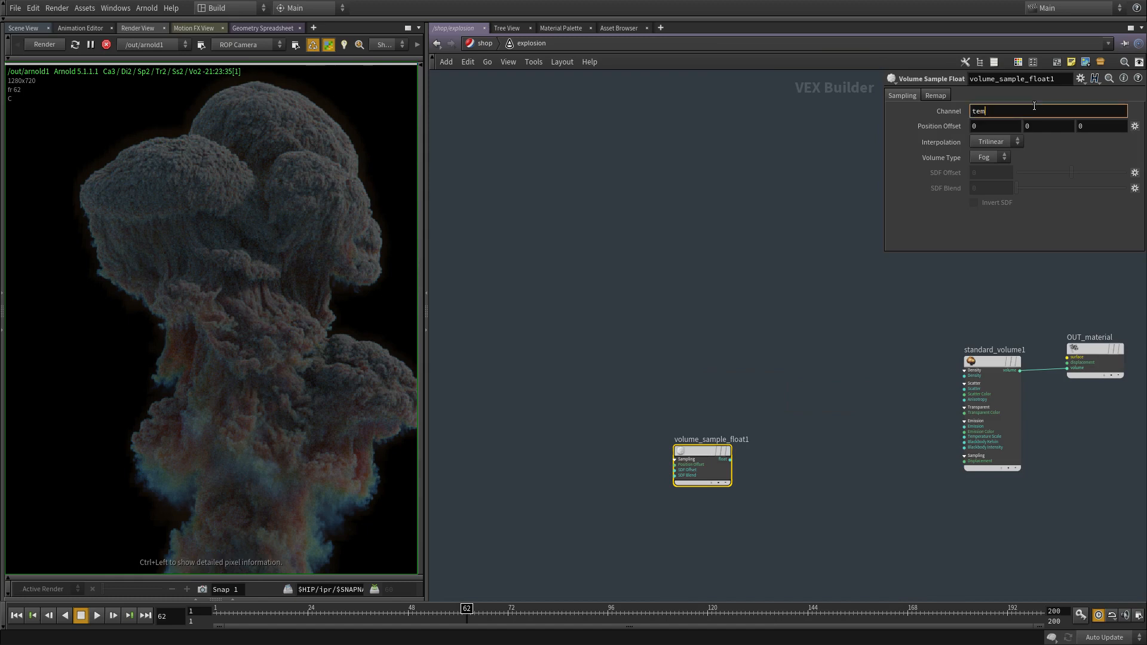
Step: Connect the volume sample's float output to the Emission input of the Standard Volume and inspect the shader's emission parameters
{"action": "scroll", "coordinate": [841, 461], "scroll_direction": "up", "scroll_amount": 3}
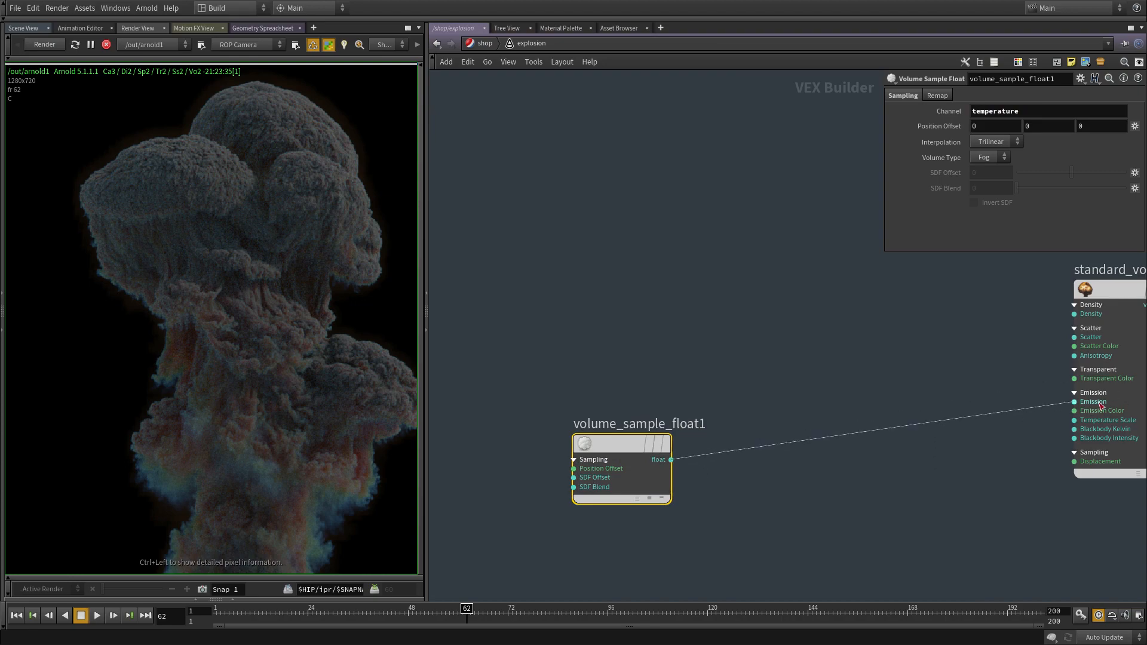
{"action": "left_click", "coordinate": [1099, 402]}
{"action": "middle_click_drag", "start_coordinate": [922, 479], "coordinate": [891, 484]}
{"action": "middle_click_drag", "start_coordinate": [737, 518], "coordinate": [721, 439]}
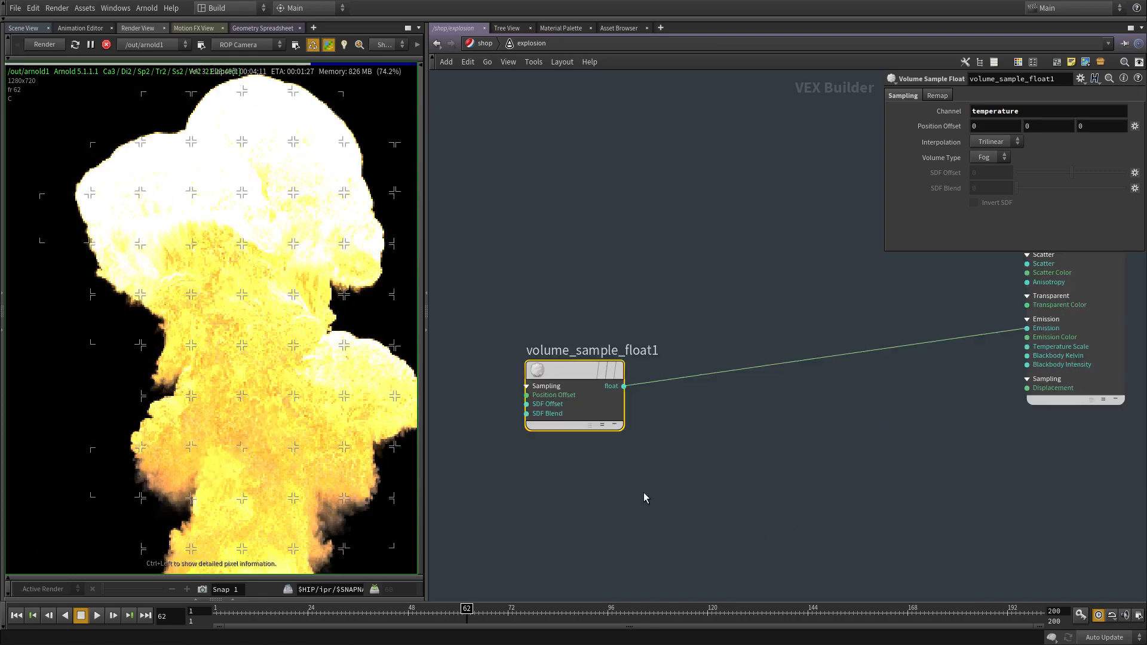
{"action": "middle_click_drag", "start_coordinate": [1050, 457], "coordinate": [1020, 485]}
{"action": "left_click", "coordinate": [1038, 423]}
{"action": "middle_click_drag", "start_coordinate": [866, 514], "coordinate": [906, 481]}
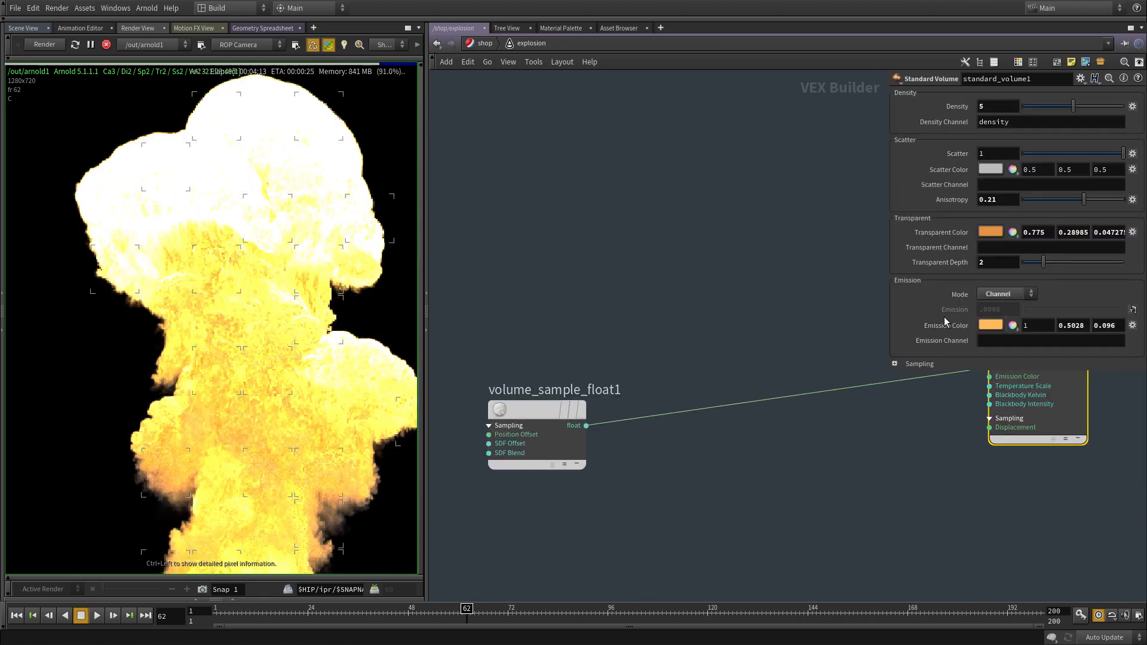
Step: Add a Ramp RGB node below the connection and feed the volume sample's float output into its input
{"action": "middle_click_drag", "start_coordinate": [729, 446], "coordinate": [744, 444]}
{"action": "left_click_drag", "start_coordinate": [552, 409], "coordinate": [486, 385]}
{"action": "key", "text": "Tab"}
{"action": "key", "text": "Escape"}
{"action": "key", "text": "Tab"}
{"action": "type", "text": "ramp"}
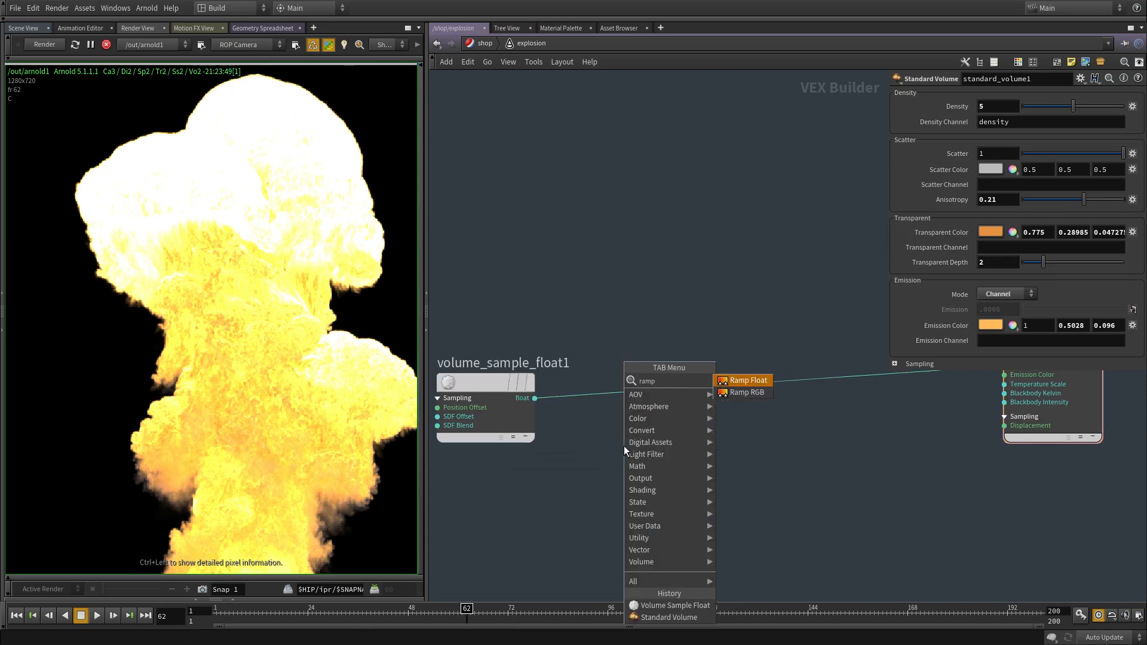
{"action": "key", "text": "Down"}
{"action": "key", "text": "Return"}
{"action": "left_click", "coordinate": [624, 446]}
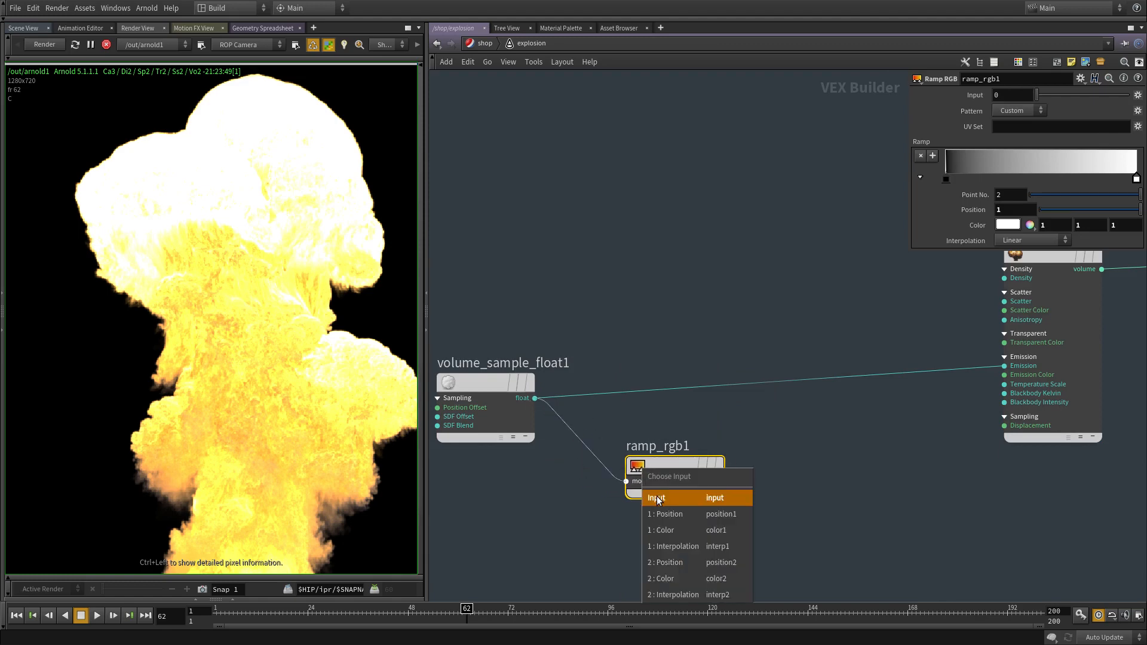
{"action": "left_click", "coordinate": [663, 495]}
Step: Color the ramp's first point red (1, 0, 0) and a new point at about 0.5 green (0, 1, 0)
{"action": "left_click", "coordinate": [946, 179]}
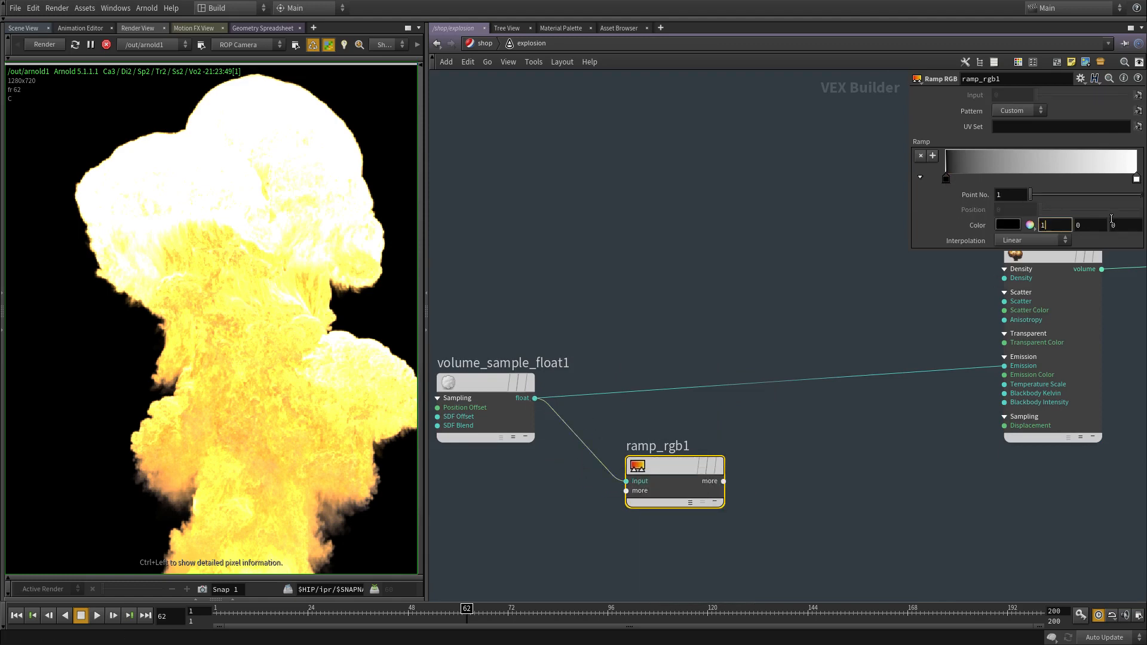
{"action": "type", "text": "1"}
{"action": "left_click", "coordinate": [1086, 228]}
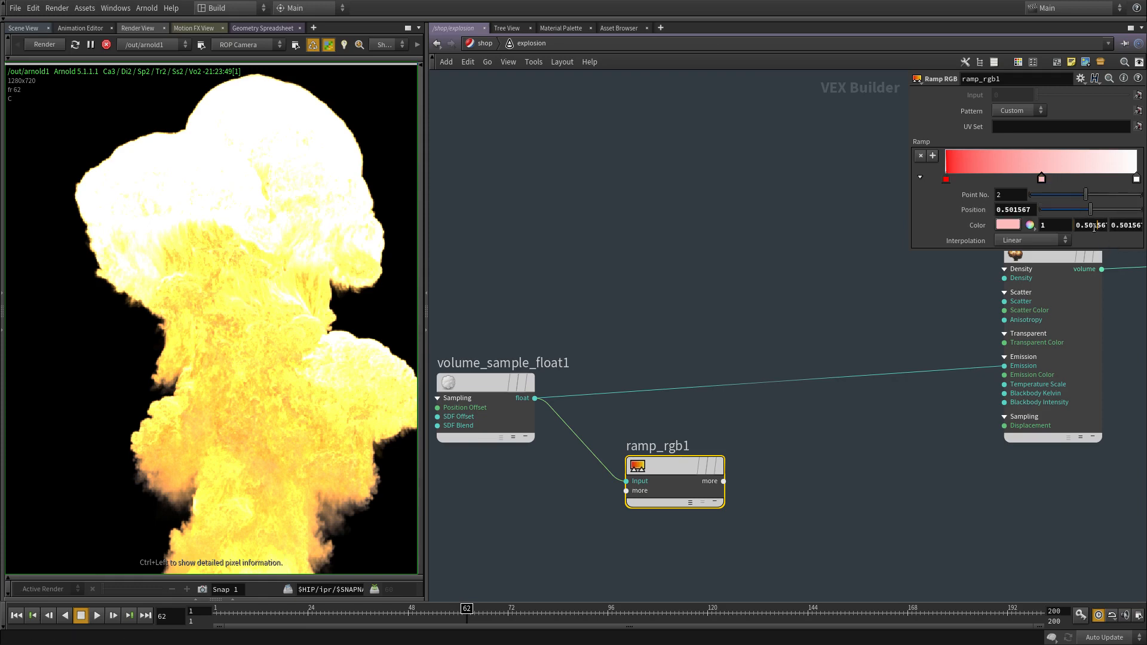
{"action": "left_click_drag", "start_coordinate": [1049, 231], "coordinate": [912, 229]}
{"action": "type", "text": "0"}
{"action": "key", "text": "Tab"}
{"action": "key", "text": "Tab"}
{"action": "type", "text": "0"}
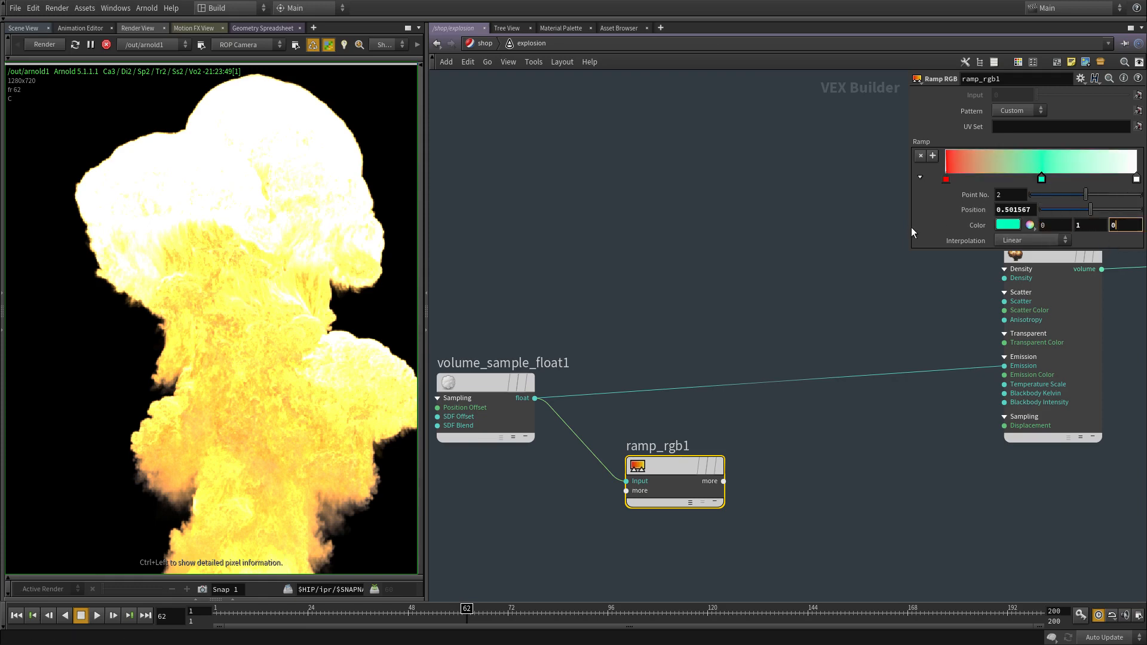
{"action": "key", "text": "Return"}
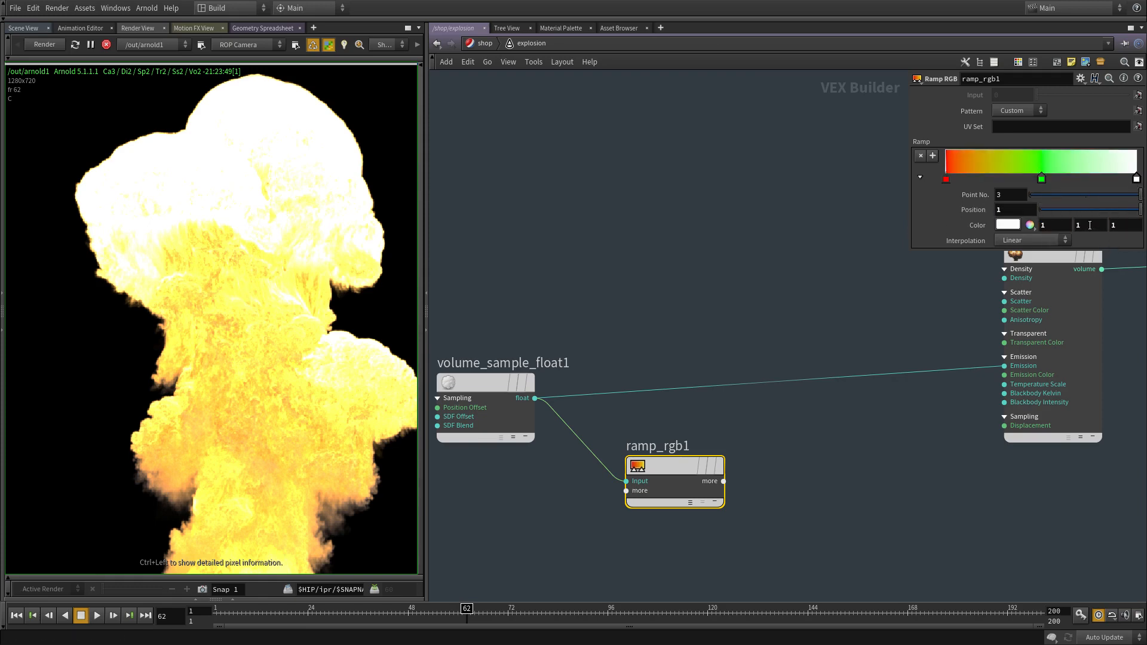
Step: Color the ramp's end point at position 1 pure blue (0, 0, 1)
{"action": "left_click_drag", "start_coordinate": [1090, 225], "coordinate": [947, 210]}
{"action": "type", "text": "0"}
{"action": "key", "text": "shift+Tab"}
{"action": "type", "text": "0"}
{"action": "key", "text": "Return"}
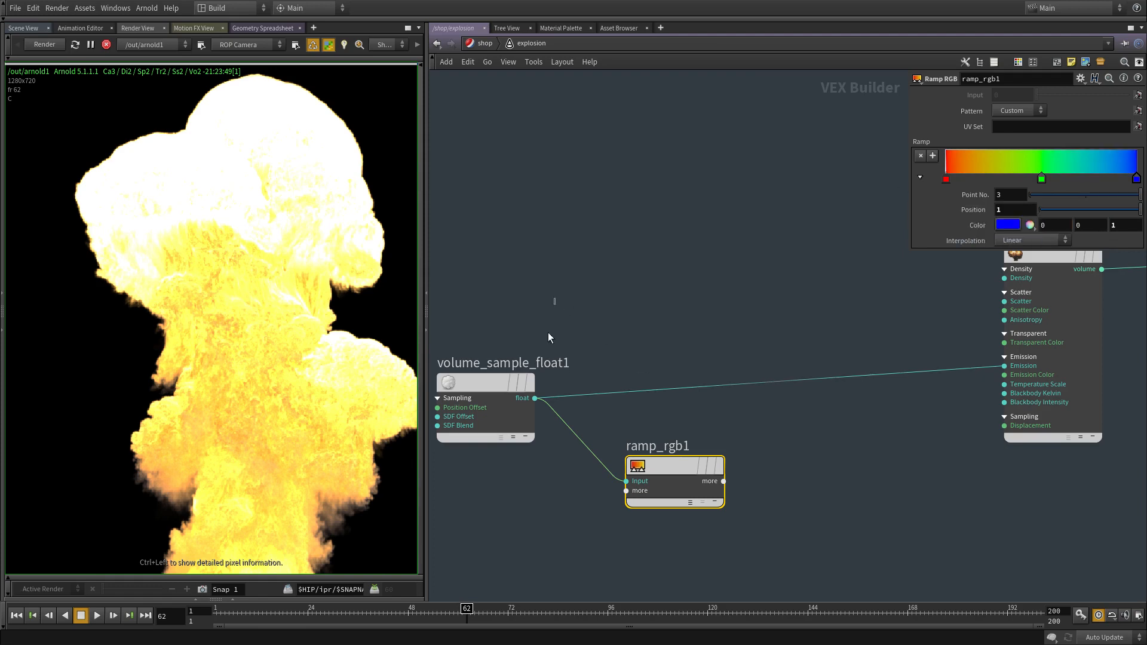
Step: Connect the ramp's rgb output to the Standard Volume's Emission Color input and lay out the nodes automatically
{"action": "left_click_drag", "start_coordinate": [548, 333], "coordinate": [508, 407]}
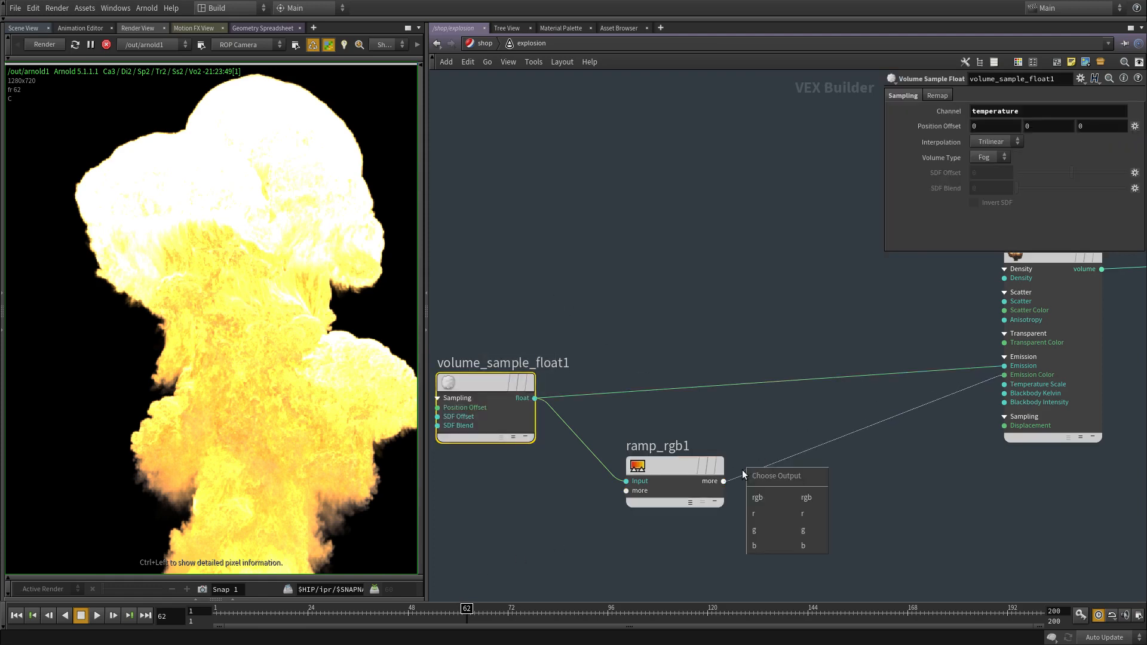
{"action": "left_click", "coordinate": [758, 497]}
{"action": "key", "text": "l"}
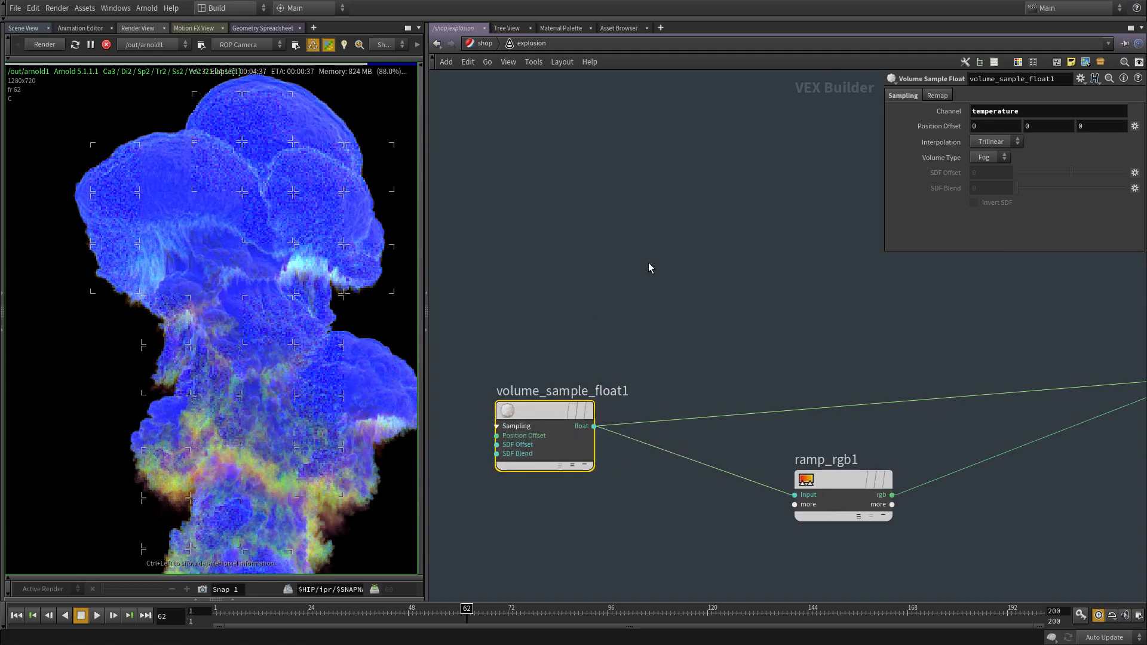
Step: Insert a Range node after the temperature volume sample so that it feeds both the ramp's input and the Standard Volume's Emission
{"action": "key", "text": "Tab"}
{"action": "type", "text": "fit"}
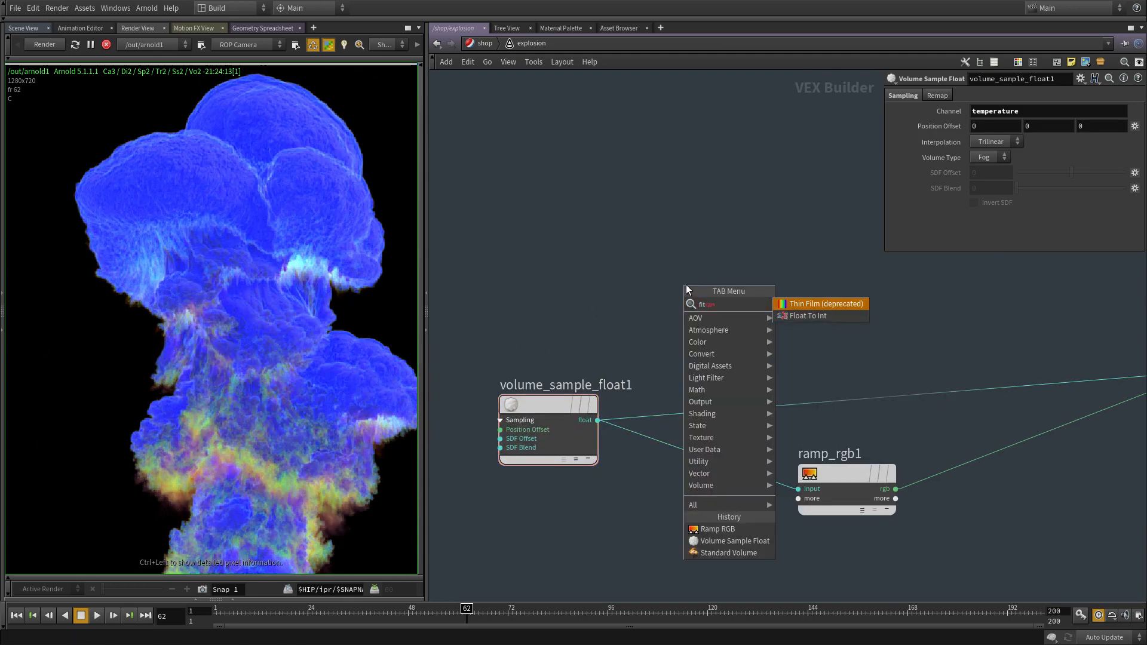
{"action": "key", "text": "BackSpace"}
{"action": "key", "text": "BackSpace"}
{"action": "key", "text": "BackSpace"}
{"action": "type", "text": "range"}
{"action": "key", "text": "Return"}
{"action": "left_click", "coordinate": [686, 285]}
{"action": "left_click_drag", "start_coordinate": [686, 285], "coordinate": [734, 418]}
{"action": "left_click_drag", "start_coordinate": [797, 489], "coordinate": [702, 415]}
{"action": "left_click_drag", "start_coordinate": [680, 544], "coordinate": [826, 257]}
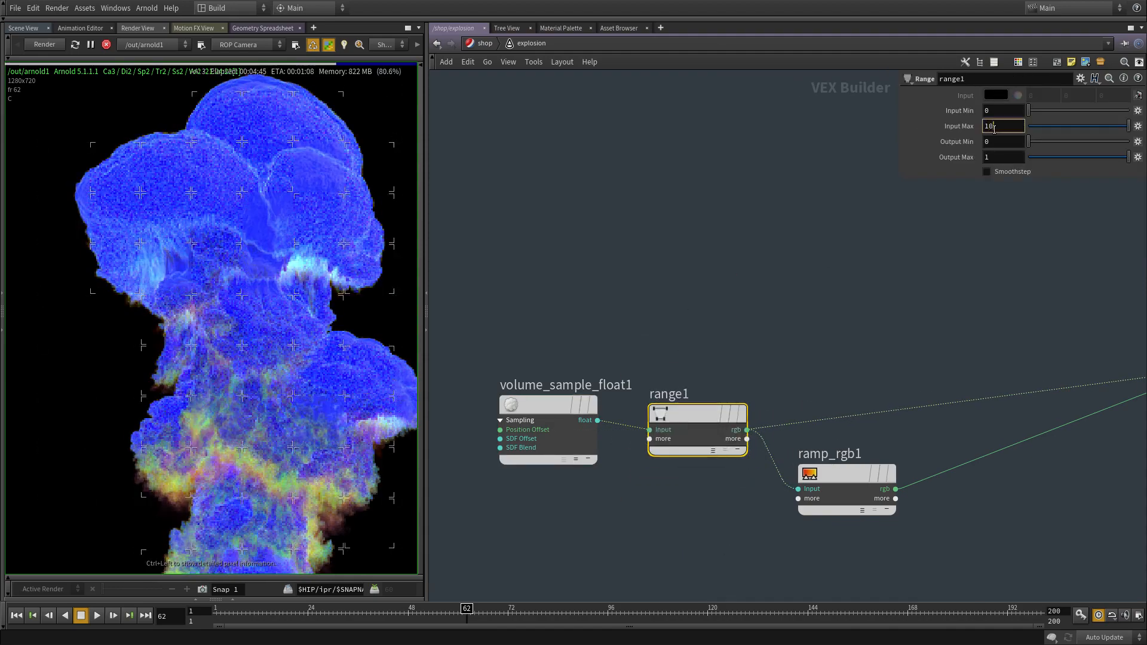
Step: Try Input Max values of 10, 25 and 50 on the Range node
{"action": "key", "text": "Return"}
{"action": "middle_click_drag", "start_coordinate": [803, 197], "coordinate": [796, 203]}
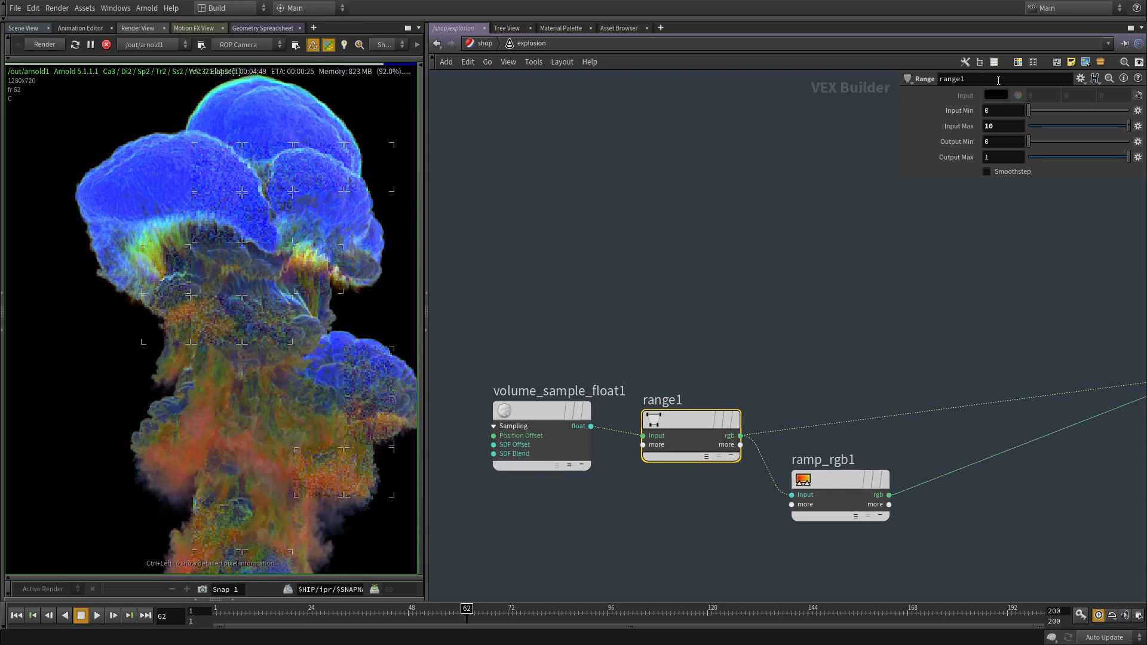
{"action": "double_click", "coordinate": [989, 126]}
{"action": "type", "text": "25"}
{"action": "key", "text": "Return"}
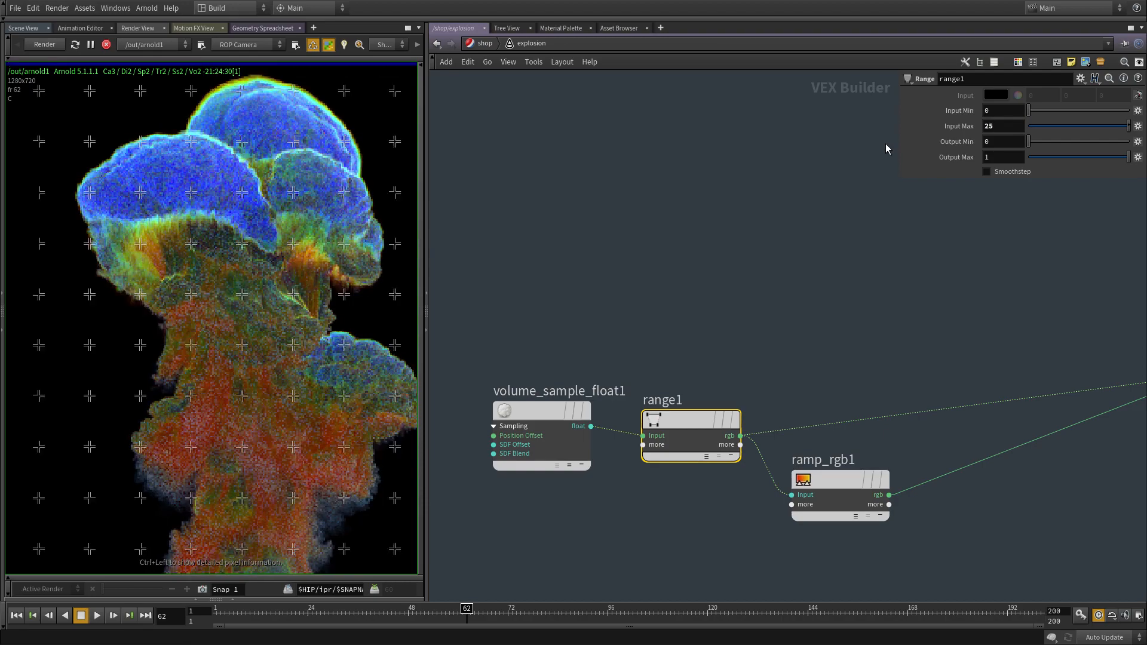
{"action": "middle_click_drag", "start_coordinate": [708, 270], "coordinate": [715, 294]}
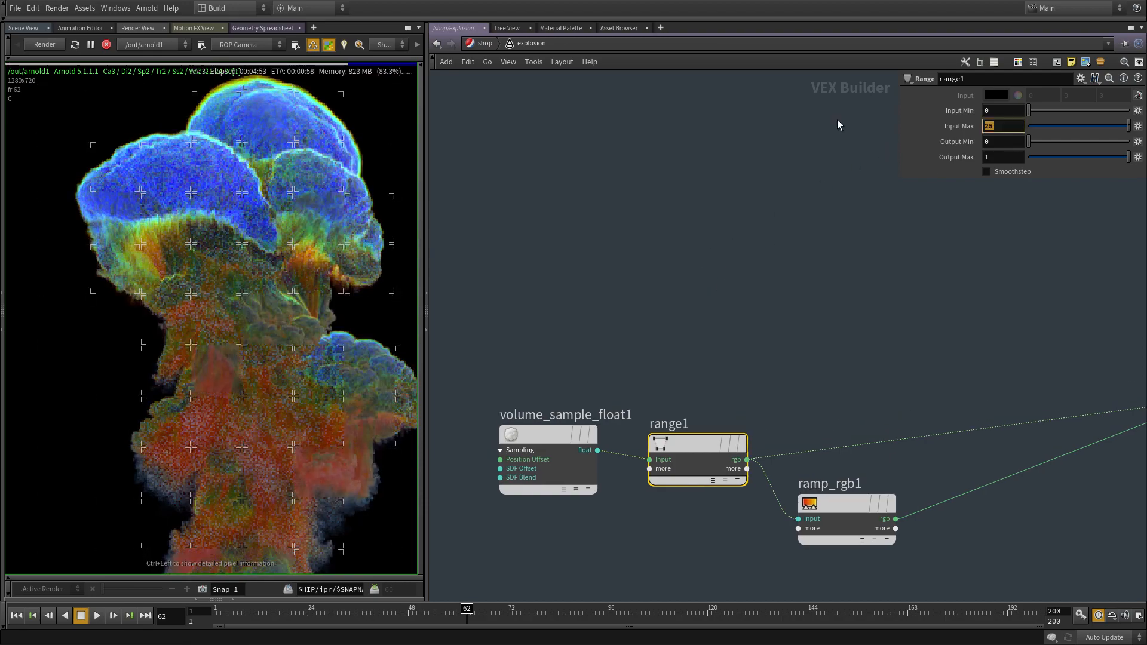
{"action": "type", "text": "50"}
{"action": "key", "text": "Return"}
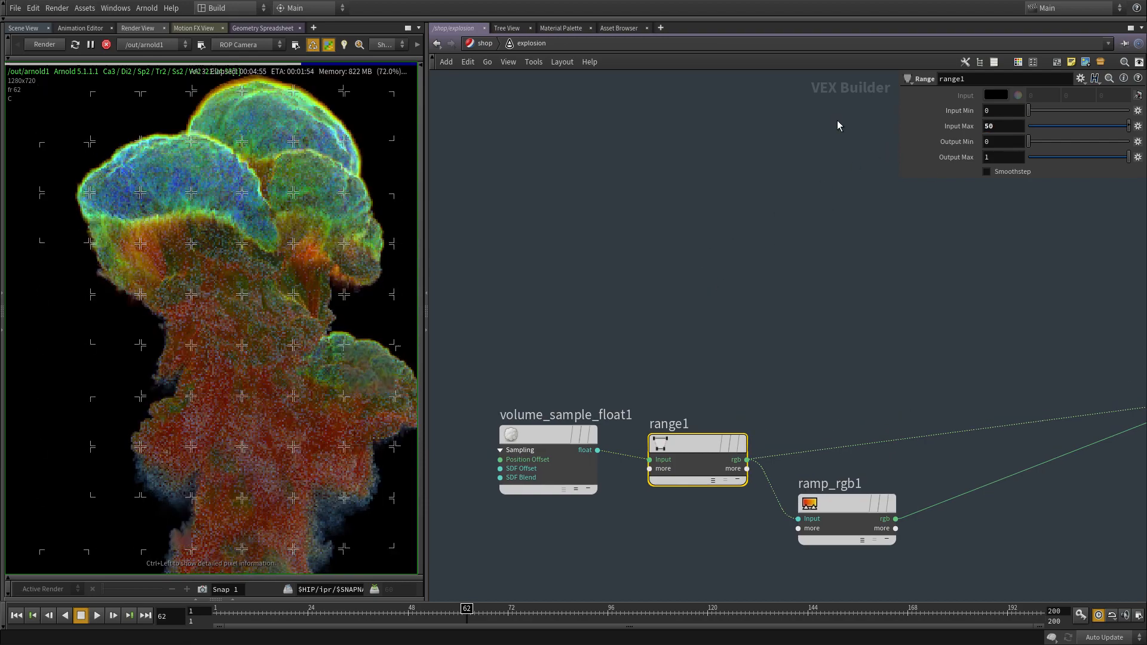
Step: Set the Range node's Input Max to 40
{"action": "middle_click_drag", "start_coordinate": [184, 348], "coordinate": [188, 282]}
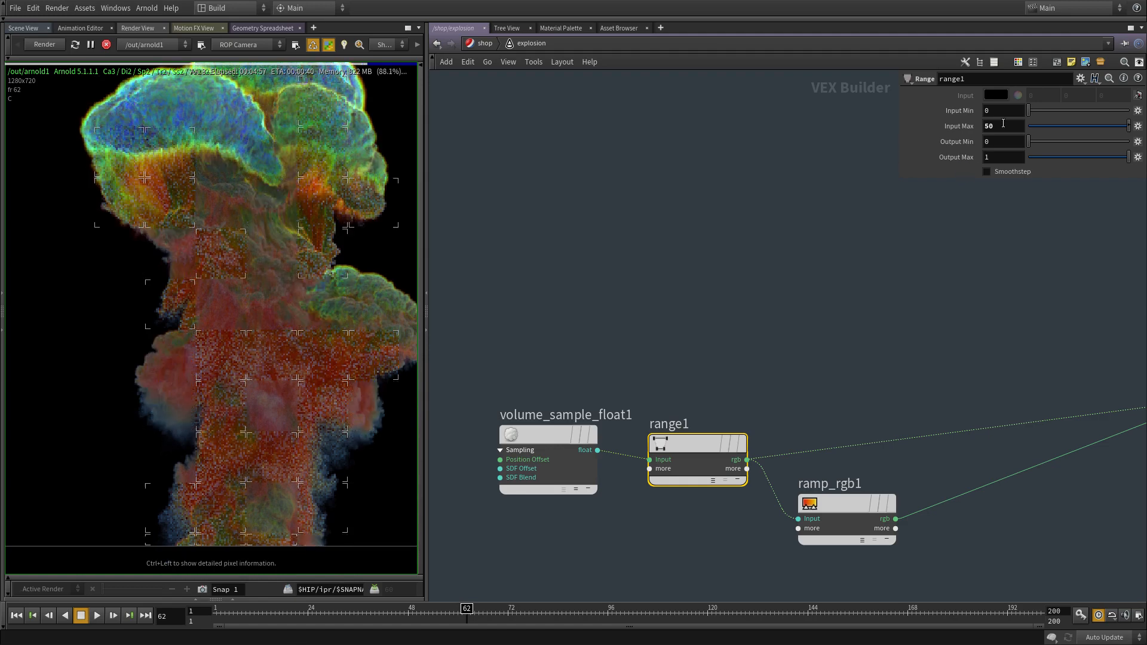
{"action": "left_click_drag", "start_coordinate": [1002, 125], "coordinate": [913, 118]}
{"action": "type", "text": "40"}
{"action": "key", "text": "Return"}
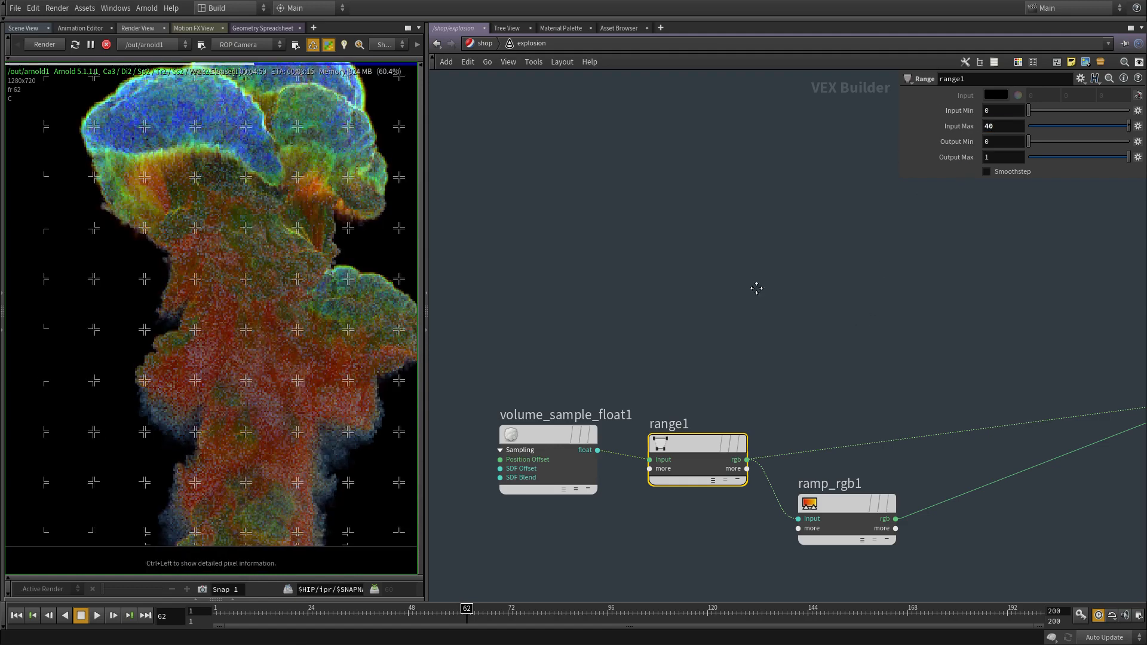
Step: Duplicate the Ramp RGB node and place the copy below the original, fed by the Range node
{"action": "scroll", "coordinate": [756, 287], "scroll_direction": "down", "scroll_amount": 3}
{"action": "middle_click_drag", "start_coordinate": [858, 341], "coordinate": [681, 341]}
{"action": "scroll", "coordinate": [860, 364], "scroll_direction": "up", "scroll_amount": 3}
{"action": "left_click", "coordinate": [547, 473]}
{"action": "middle_click_drag", "start_coordinate": [665, 515], "coordinate": [690, 429]}
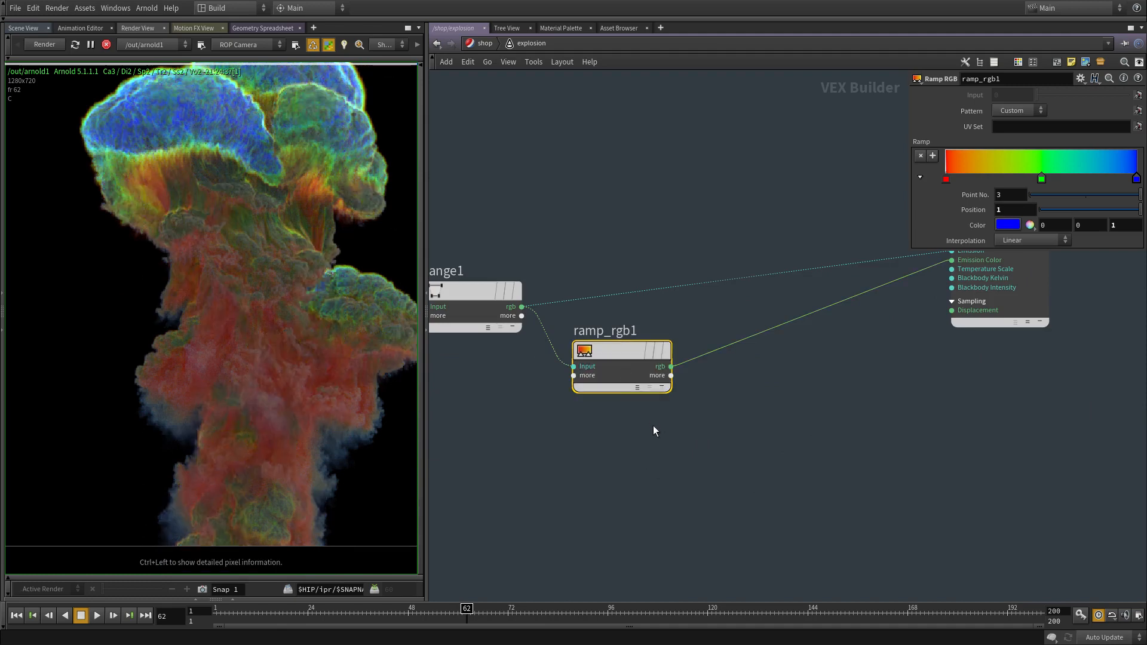
{"action": "key", "text": "ctrl+v"}
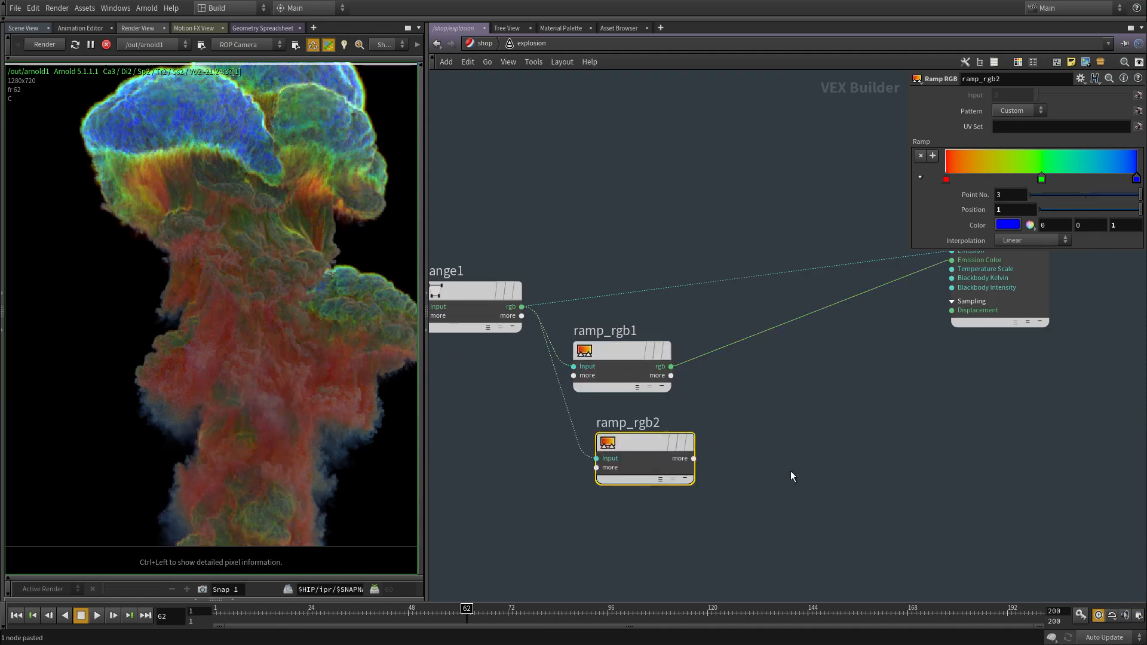
Step: Connect the duplicated ramp's rgb output to the Standard Volume's Emission Color in place of the original ramp
{"action": "left_click", "coordinate": [946, 180]}
{"action": "middle_click_drag", "start_coordinate": [830, 420], "coordinate": [778, 476]}
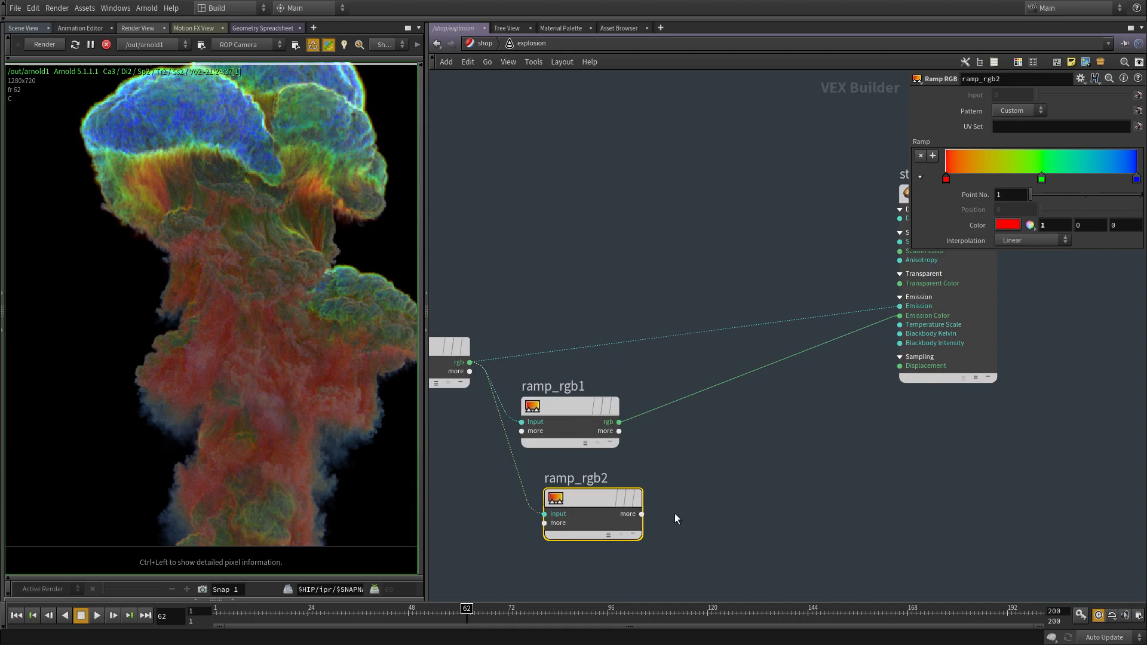
{"action": "left_click", "coordinate": [643, 514]}
{"action": "left_click", "coordinate": [682, 541]}
{"action": "left_click", "coordinate": [900, 315]}
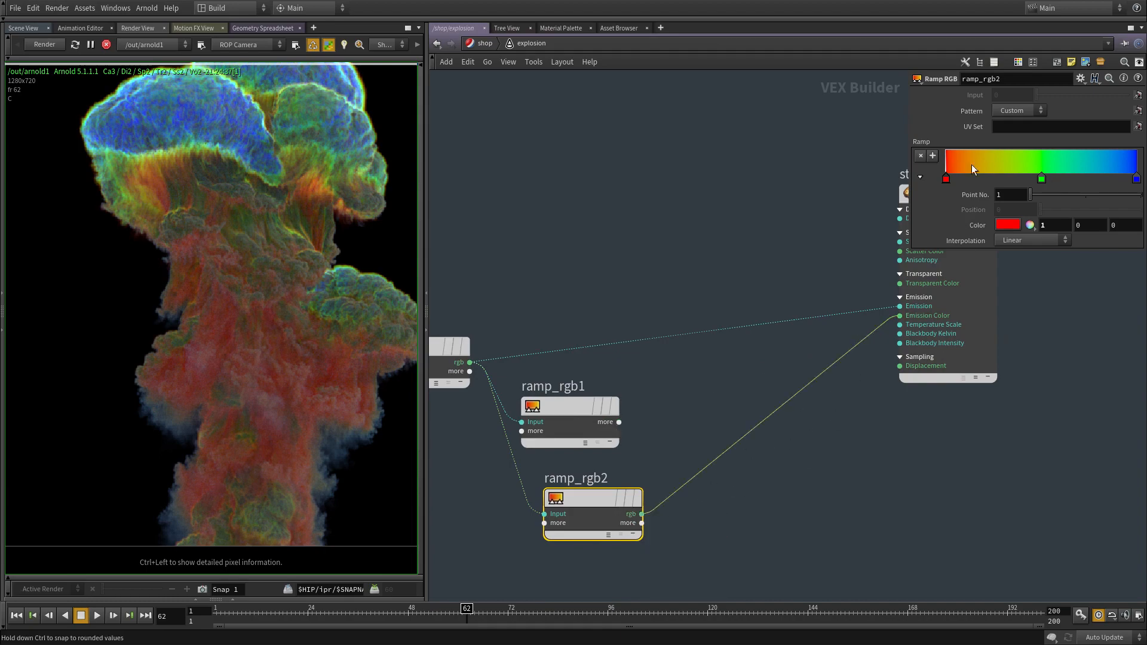
Step: Color the duplicated ramp's first point a dark brownish orange (0.184, 0.0552, 0)
{"action": "left_click", "coordinate": [1008, 224]}
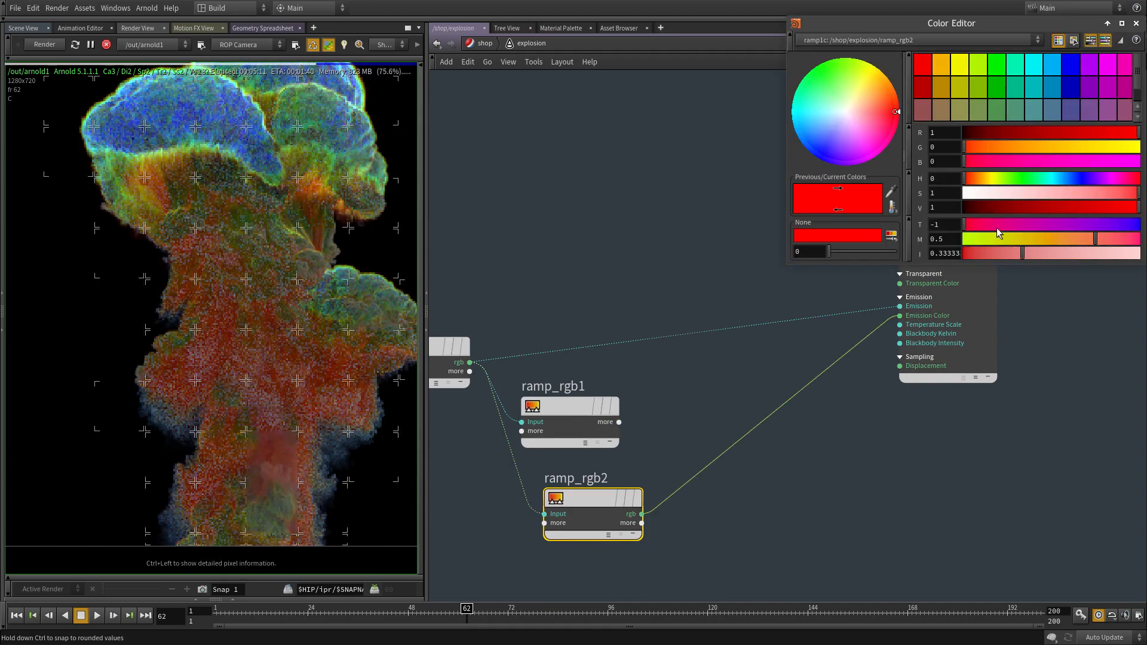
{"action": "left_click_drag", "start_coordinate": [1016, 193], "coordinate": [989, 213]}
{"action": "left_click", "coordinate": [973, 179]}
{"action": "left_click", "coordinate": [1139, 193]}
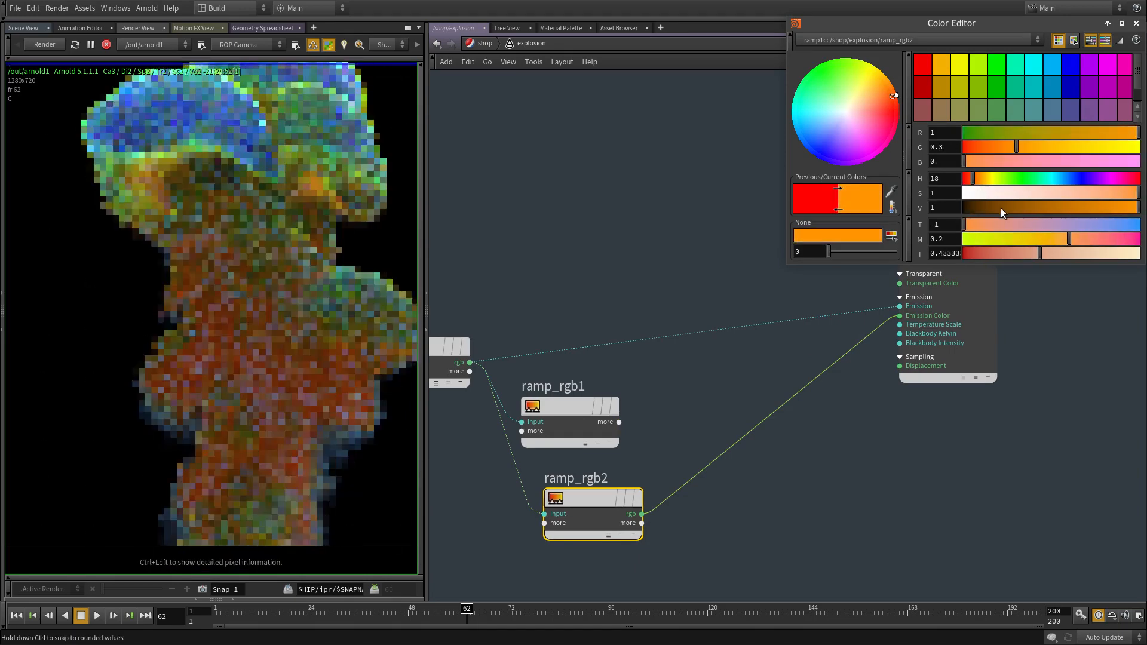
{"action": "left_click", "coordinate": [995, 207]}
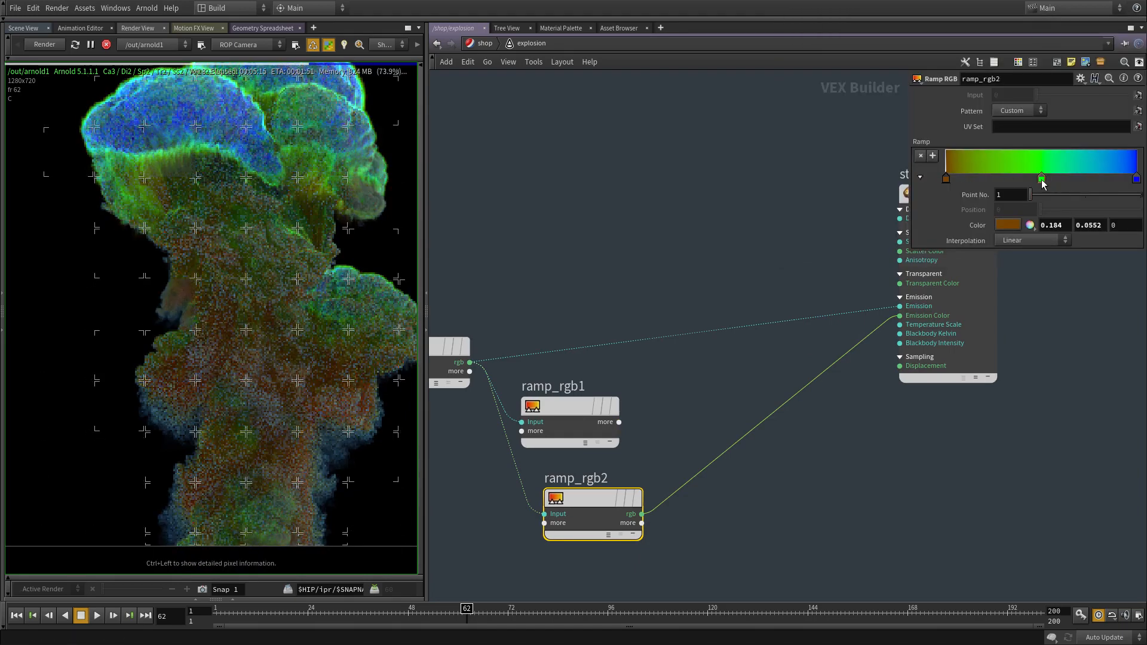
Step: Delete the ramp's green middle point and recolor its blue end point to a pale beige with hue 26
{"action": "left_click", "coordinate": [1042, 179], "text": "ctrl"}
{"action": "left_click", "coordinate": [1014, 228]}
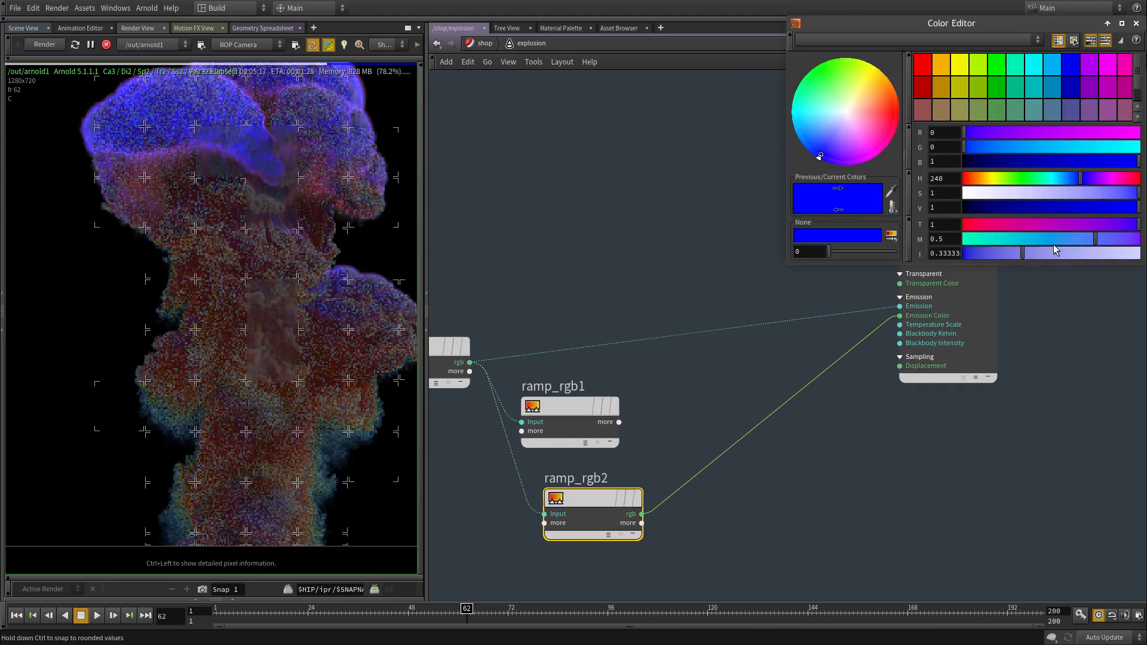
{"action": "left_click", "coordinate": [1072, 225]}
{"action": "left_click", "coordinate": [990, 190]}
{"action": "left_click", "coordinate": [977, 178]}
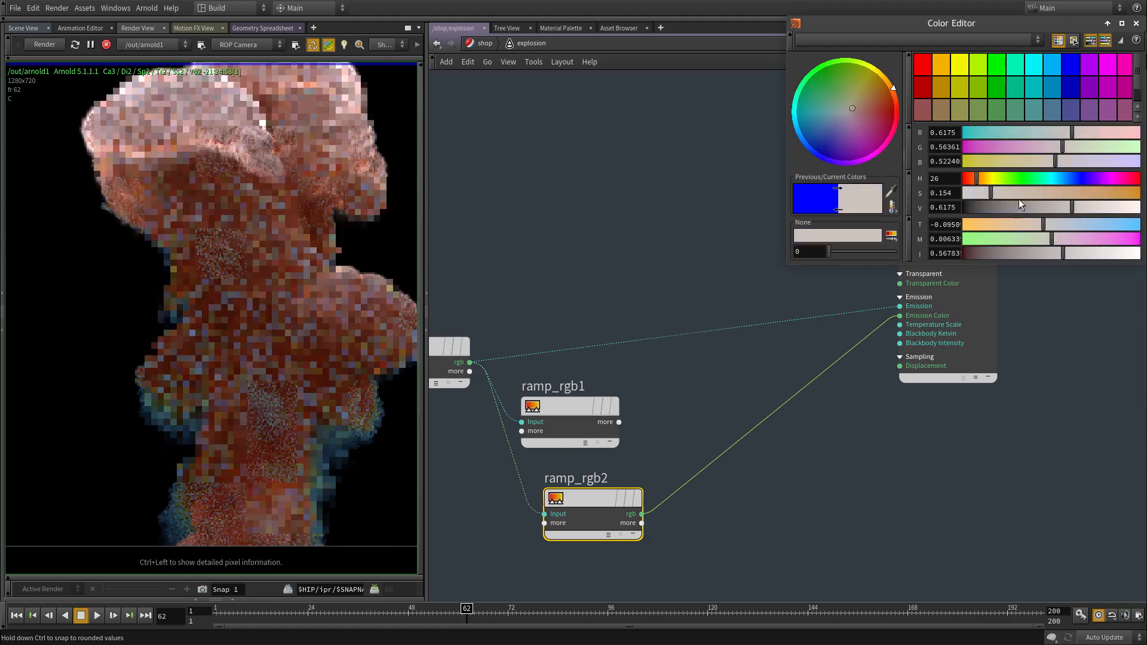
Step: Add a ramp point at about 0.72 and color it saturated orange (0.717, 0.13145, 0)
{"action": "left_click_drag", "start_coordinate": [977, 177], "coordinate": [1085, 174]}
{"action": "left_click_drag", "start_coordinate": [1056, 208], "coordinate": [1140, 193]}
{"action": "left_click_drag", "start_coordinate": [974, 181], "coordinate": [970, 182]}
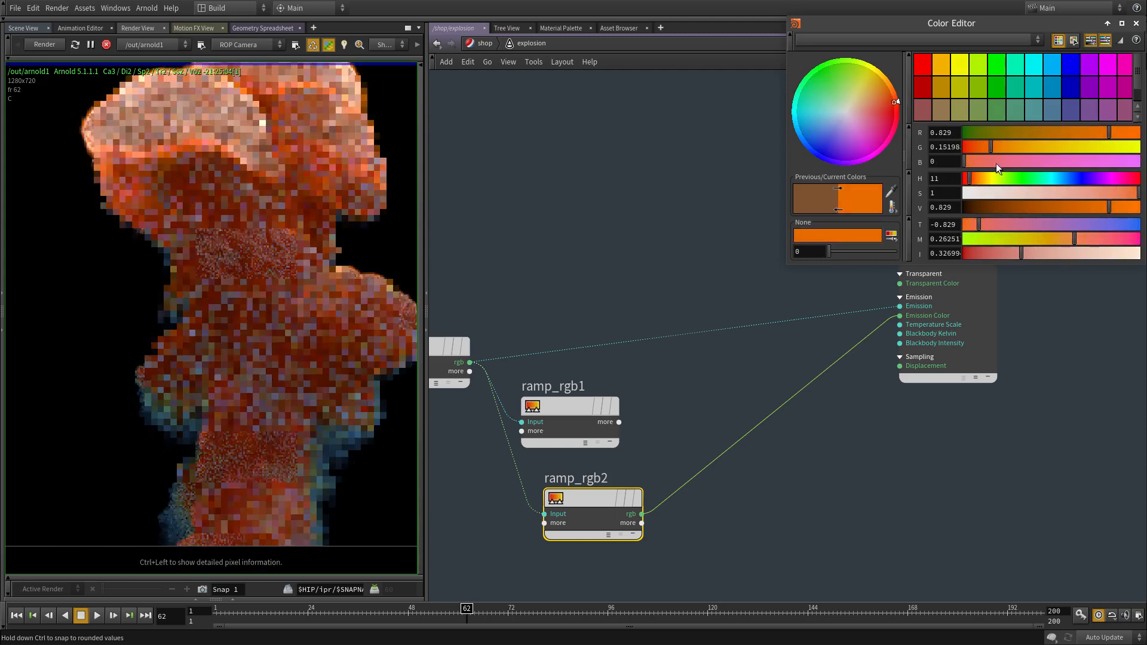
{"action": "left_click_drag", "start_coordinate": [1109, 208], "coordinate": [1091, 212]}
{"action": "key", "text": "Escape"}
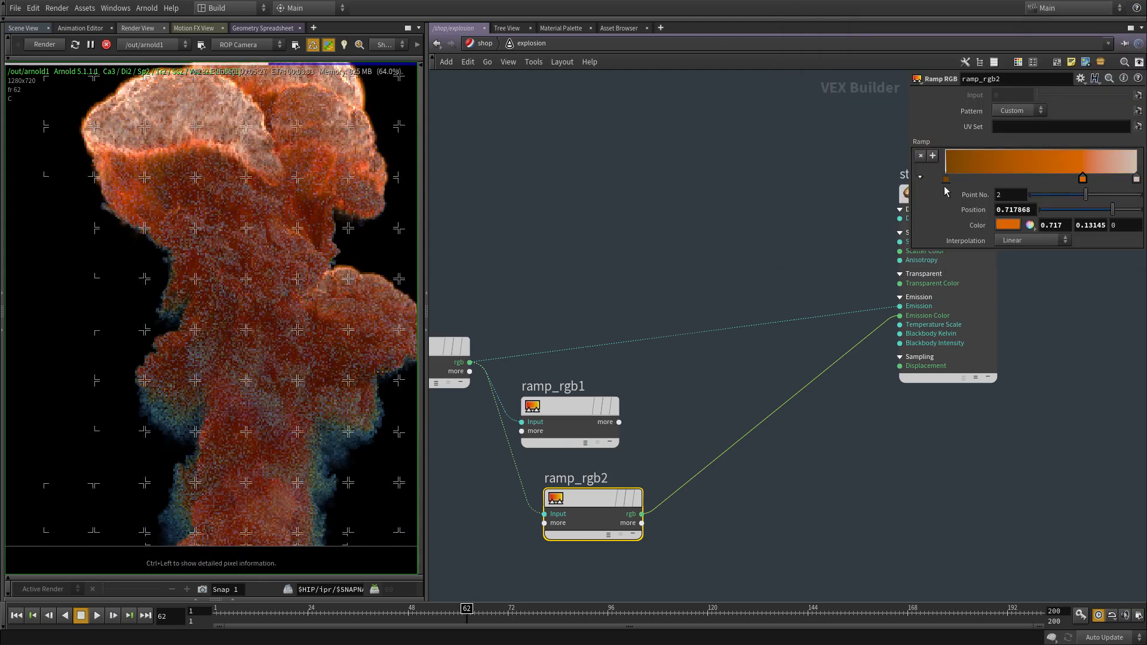
Step: Move the ramp's first point to about 0.19 and add a darker brown point (0.089, 0.0267, 0) at position 0
{"action": "left_click", "coordinate": [983, 164]}
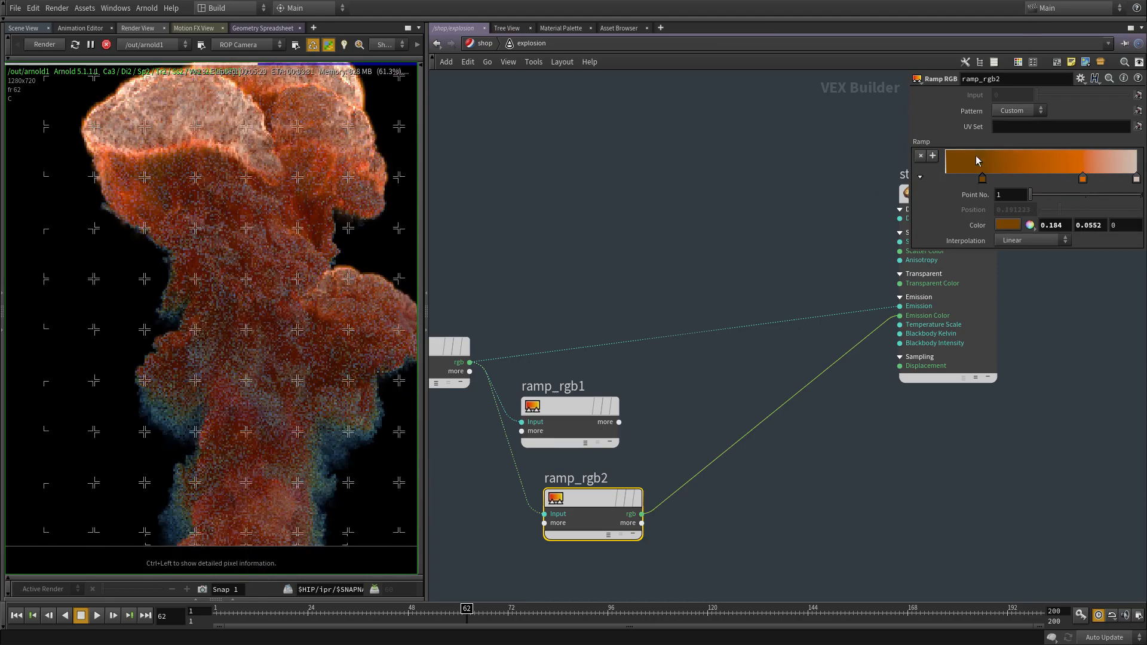
{"action": "left_click", "coordinate": [946, 178]}
{"action": "left_click", "coordinate": [999, 221]}
{"action": "left_click_drag", "start_coordinate": [1013, 211], "coordinate": [980, 213]}
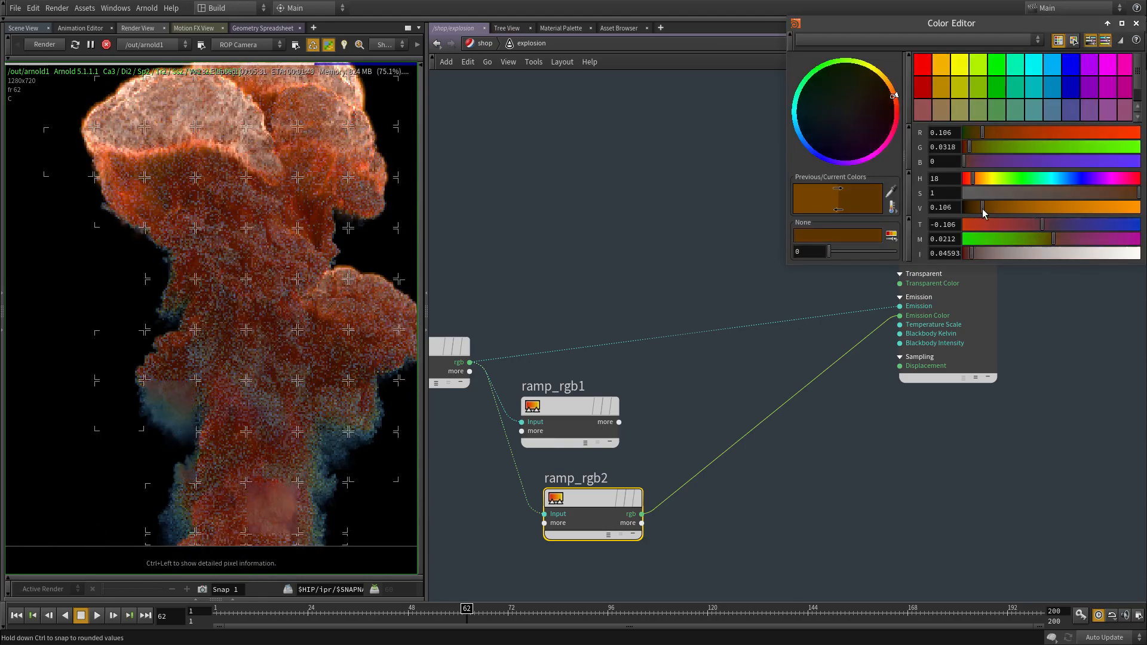
{"action": "key", "text": "Escape"}
Step: Set the Standard Volume's Transparent Color to a darker, less saturated brown with a red value of 0.386
{"action": "middle_click_drag", "start_coordinate": [751, 233], "coordinate": [648, 359]}
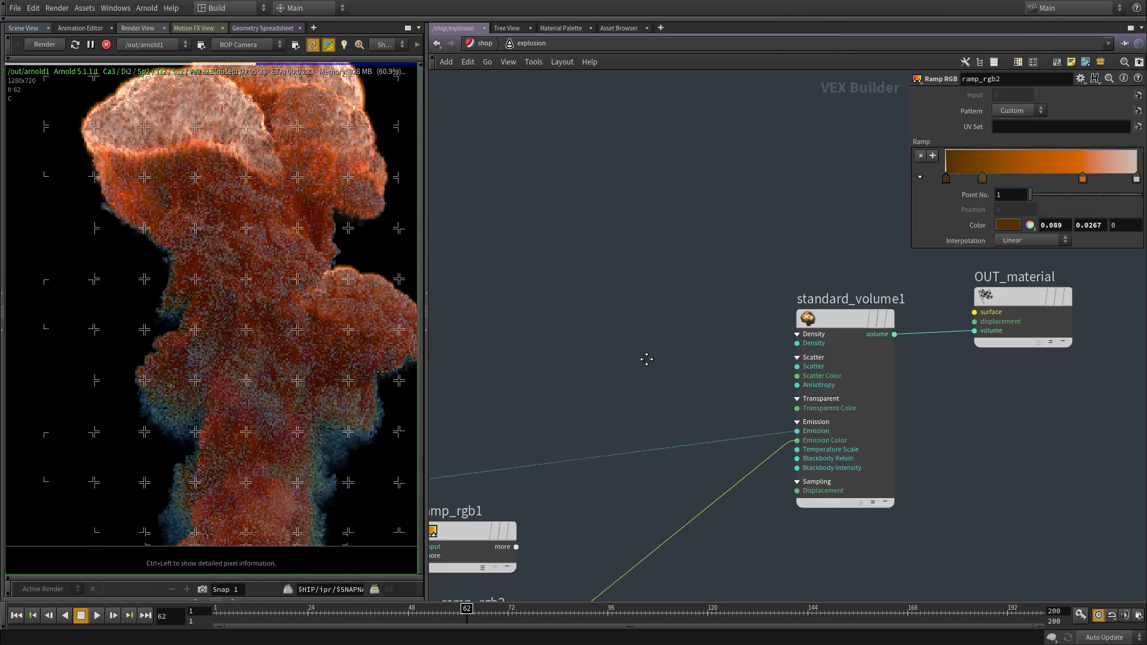
{"action": "left_click", "coordinate": [860, 434]}
{"action": "left_click", "coordinate": [995, 235]}
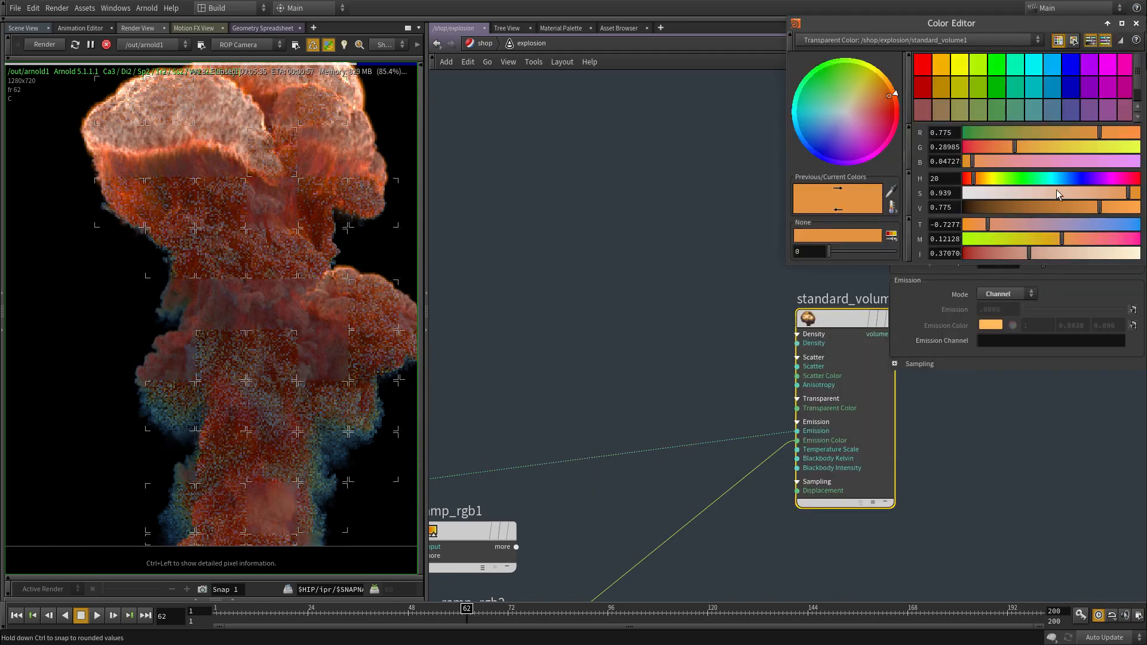
{"action": "left_click_drag", "start_coordinate": [1056, 193], "coordinate": [1032, 206]}
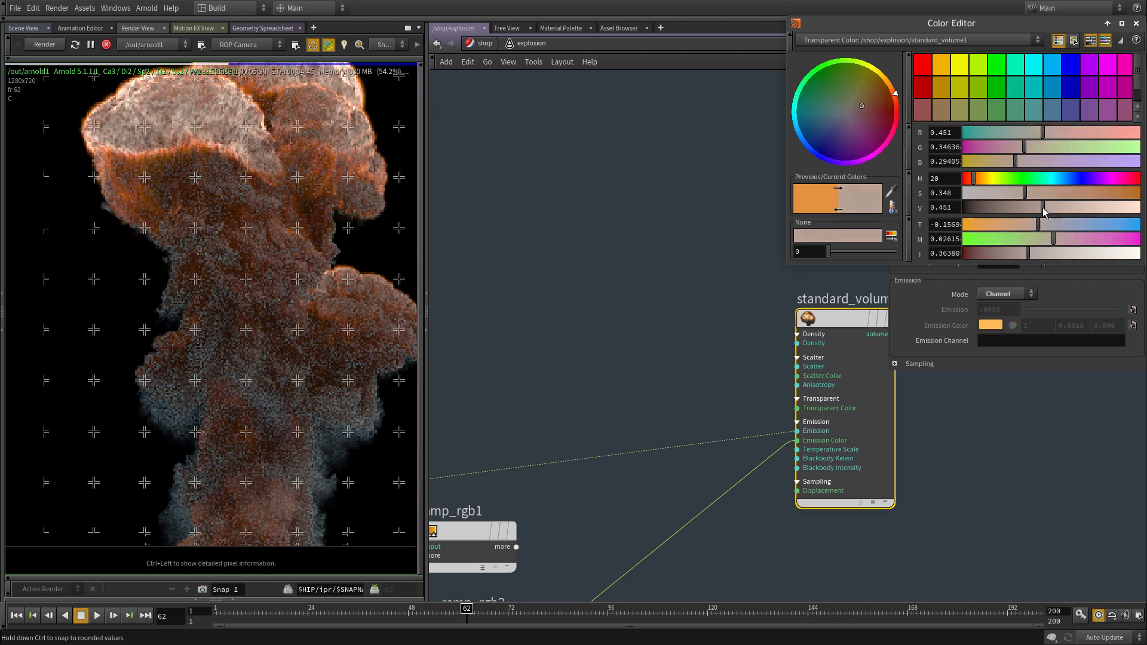
{"action": "key", "text": "Escape"}
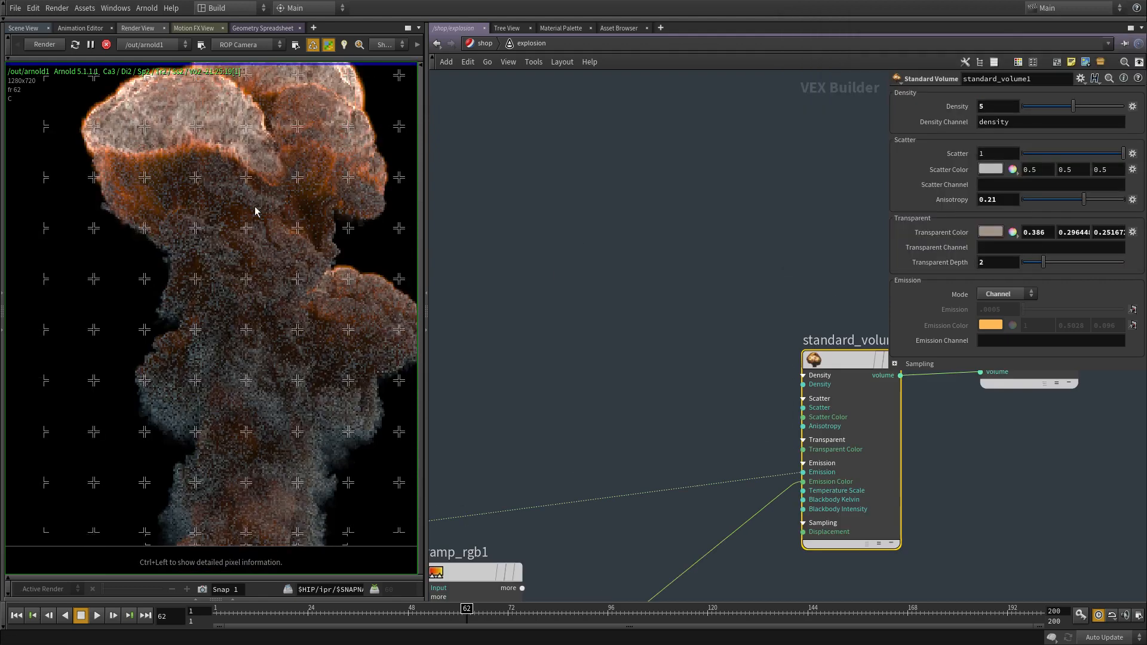
Step: Recolor the end point of the connected ramp to a bright orange (0.932, 0.3559, 0.0223)
{"action": "mouse_move", "coordinate": [233, 211]}
{"action": "middle_mouse_down"}
{"action": "mouse_move", "coordinate": [224, 294]}
{"action": "mouse_move", "coordinate": [248, 353]}
{"action": "mouse_move", "coordinate": [242, 225]}
{"action": "middle_mouse_up"}
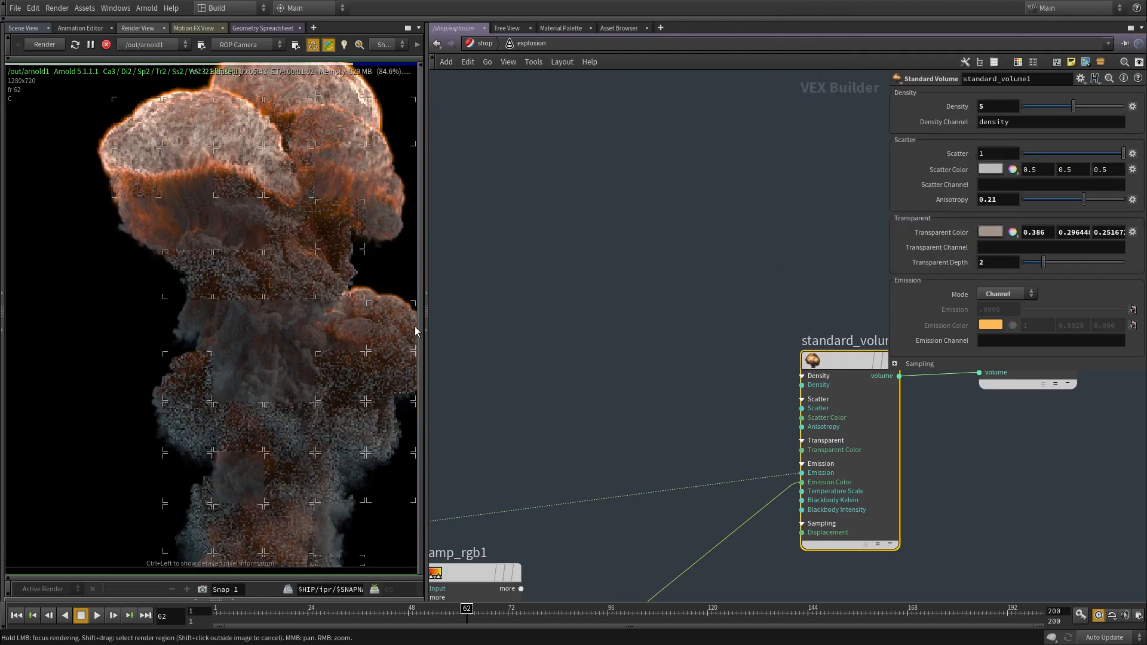
{"action": "middle_click_drag", "start_coordinate": [569, 343], "coordinate": [653, 233]}
{"action": "middle_click_drag", "start_coordinate": [663, 379], "coordinate": [733, 261]}
{"action": "middle_click_drag", "start_coordinate": [741, 504], "coordinate": [723, 518]}
{"action": "left_click", "coordinate": [621, 455]}
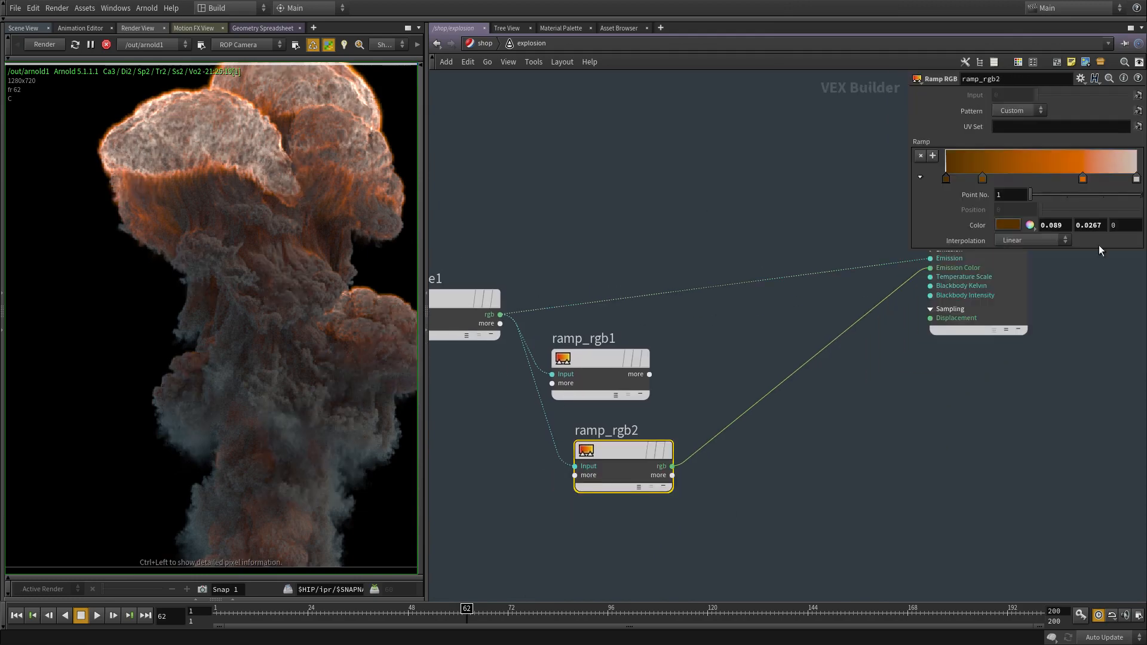
{"action": "left_click", "coordinate": [1011, 222]}
{"action": "left_click", "coordinate": [1103, 209]}
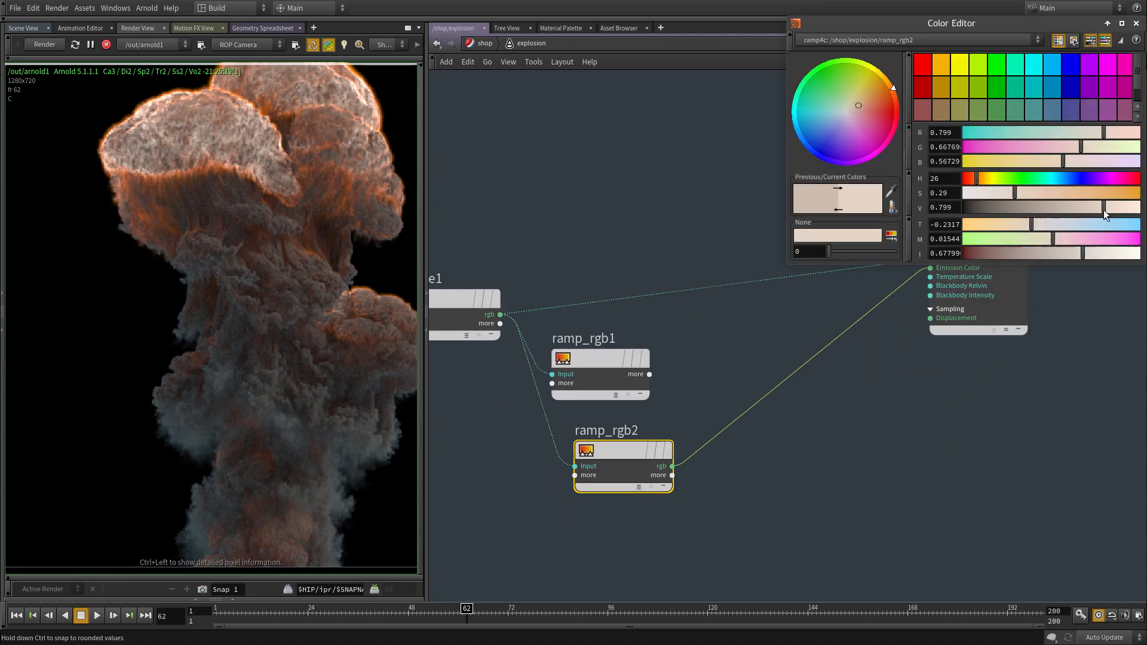
{"action": "left_click", "coordinate": [1111, 195]}
{"action": "left_click_drag", "start_coordinate": [1113, 196], "coordinate": [1135, 197]}
{"action": "left_click", "coordinate": [1127, 208]}
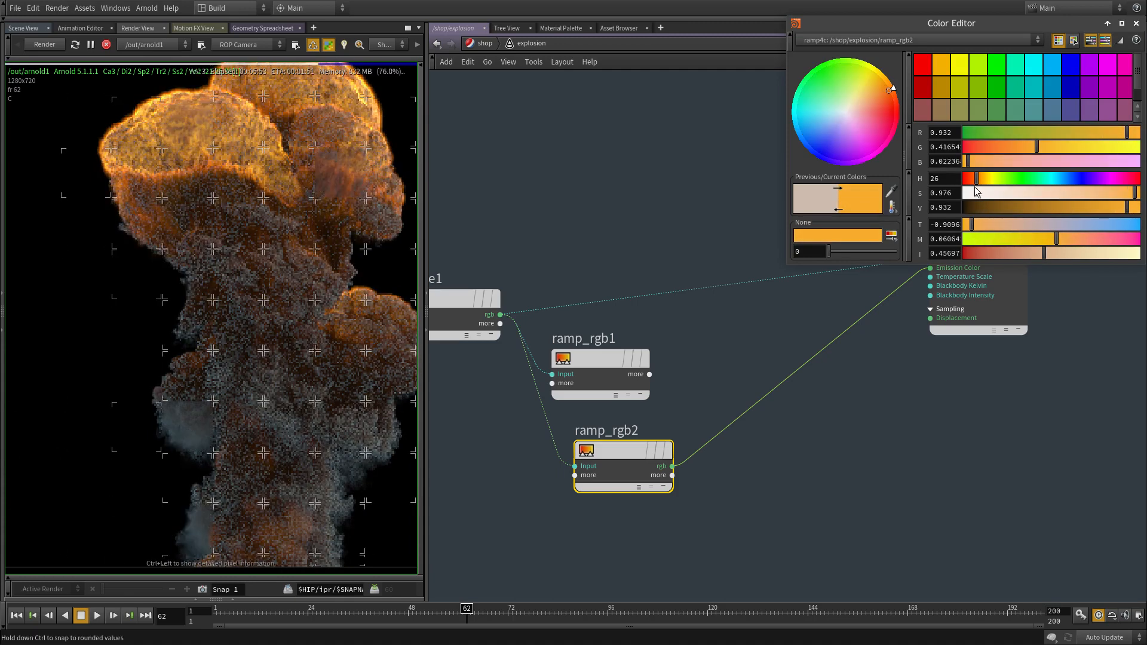
{"action": "left_click", "coordinate": [975, 183]}
{"action": "key", "text": "Escape"}
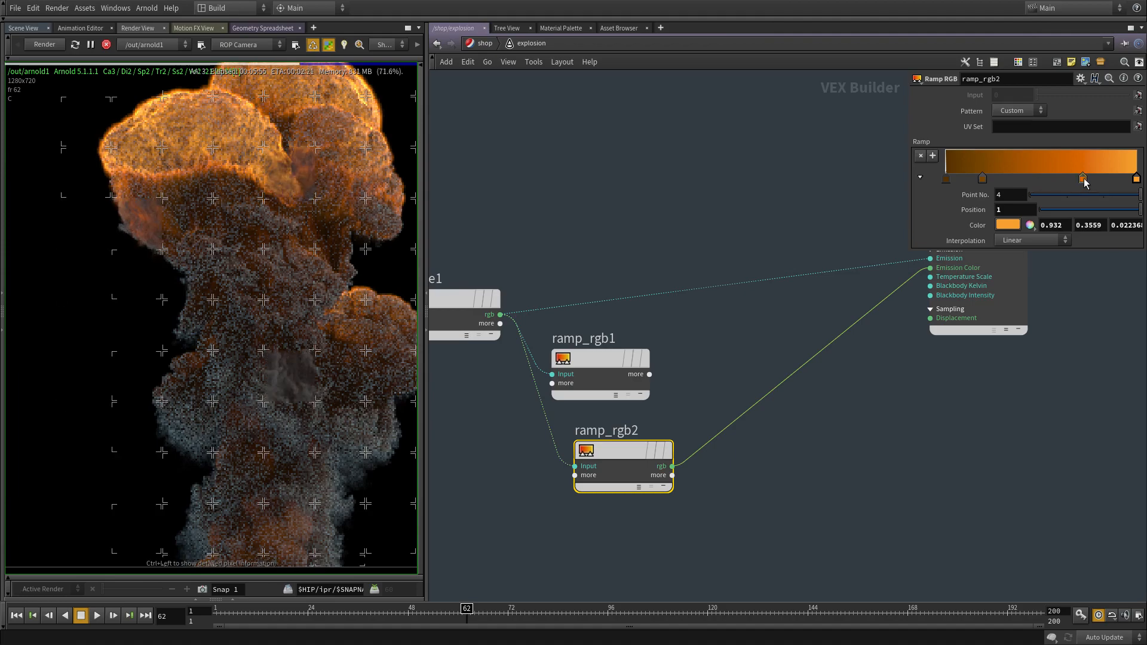
Step: Recolor the ramp point at about 0.19 to (0.184, 0.0276, 0) and the first point to (0.041, 0.00615, 0)
{"action": "left_click", "coordinate": [1008, 225]}
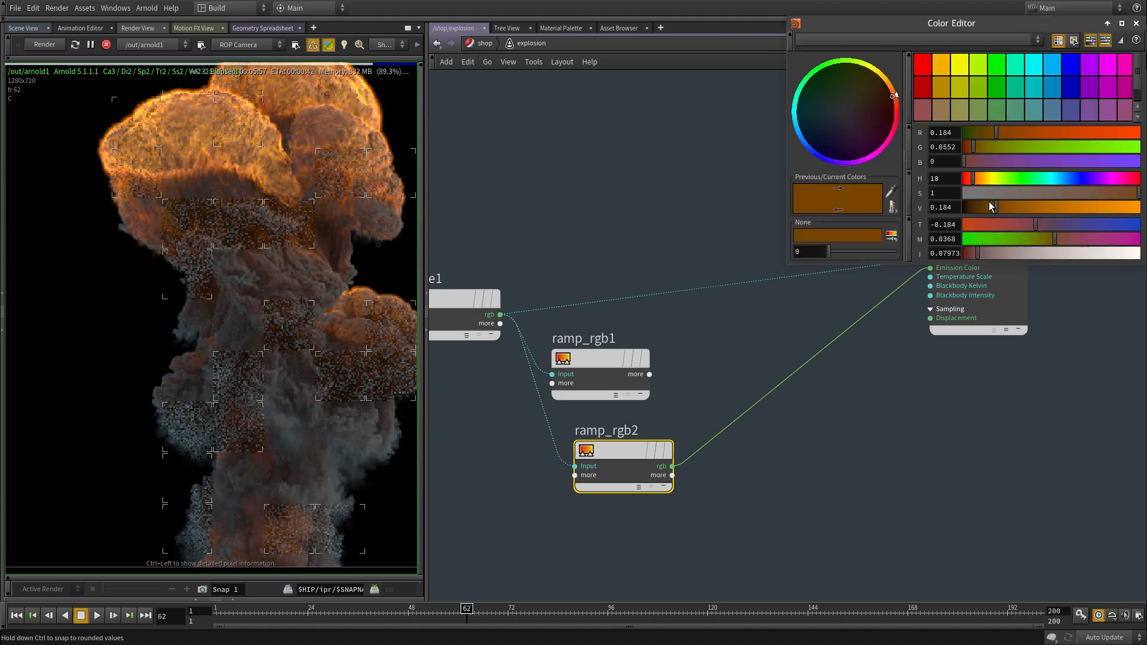
{"action": "left_click_drag", "start_coordinate": [969, 178], "coordinate": [968, 177]}
{"action": "key", "text": "Escape"}
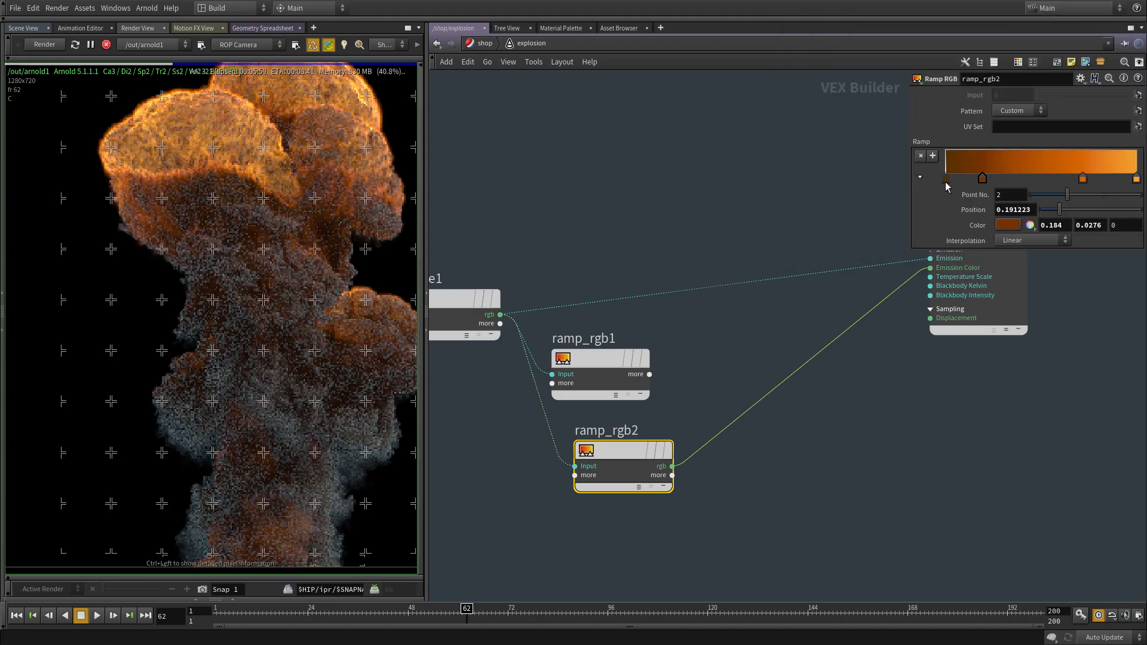
{"action": "left_click", "coordinate": [1009, 225]}
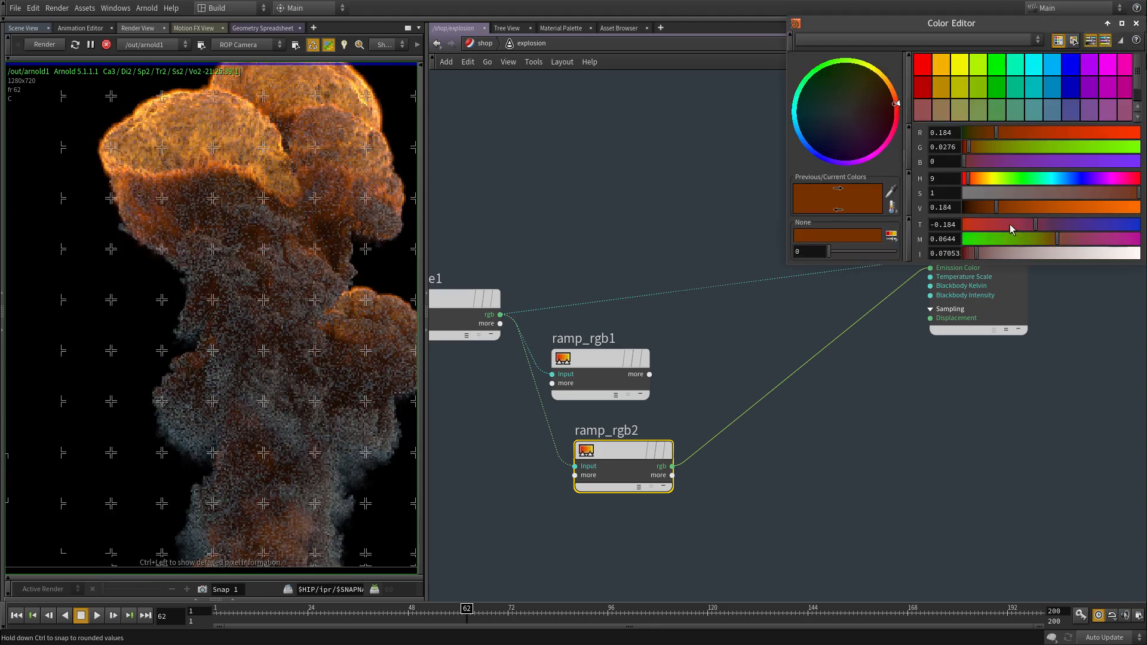
{"action": "left_click", "coordinate": [971, 208]}
{"action": "key", "text": "Escape"}
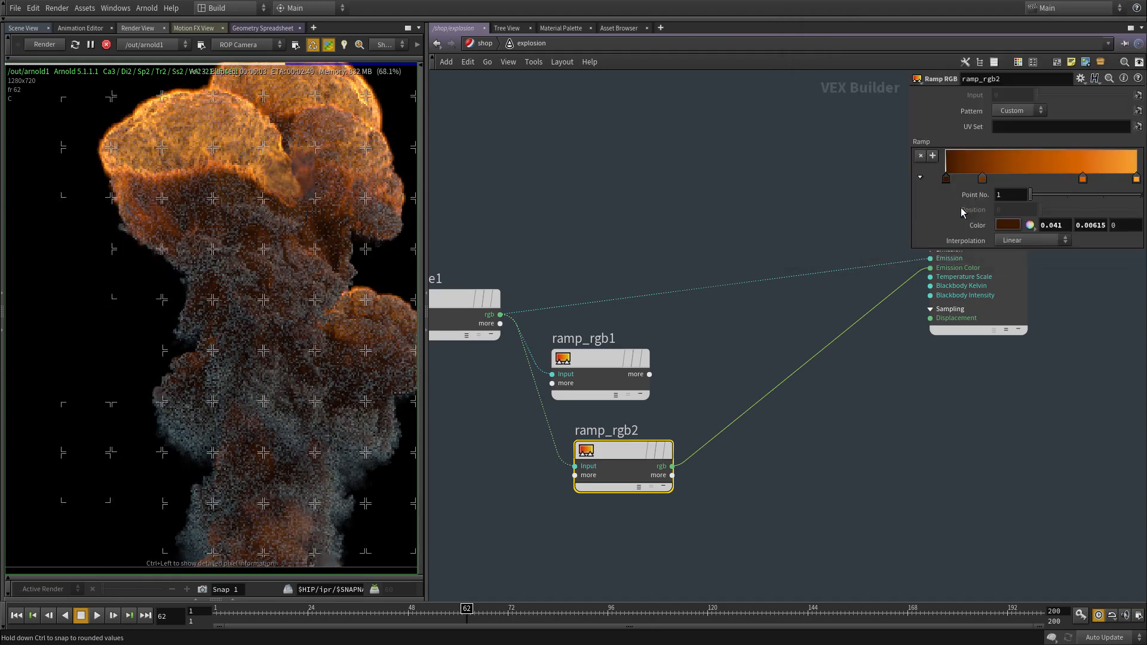
{"action": "middle_click_drag", "start_coordinate": [698, 214], "coordinate": [657, 306]}
{"action": "scroll", "coordinate": [657, 306], "scroll_direction": "down", "scroll_amount": 2}
{"action": "middle_click_drag", "start_coordinate": [212, 185], "coordinate": [236, 269]}
{"action": "scroll", "coordinate": [236, 269], "scroll_direction": "down", "scroll_amount": 2}
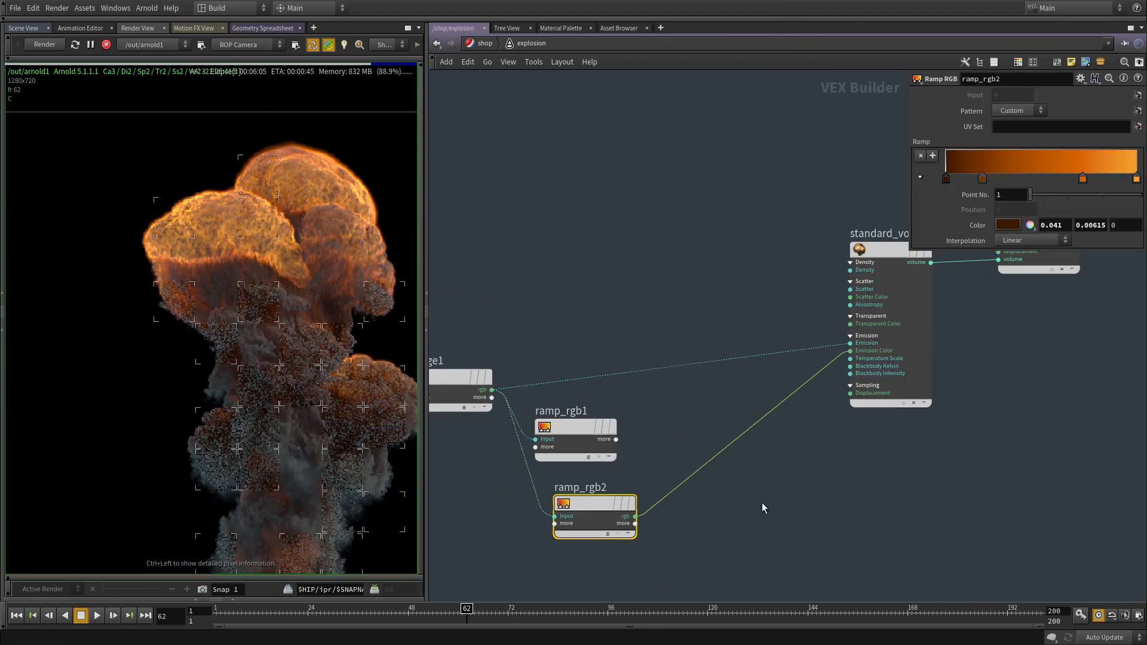
Step: Move the ramp_rgb2 node slightly lower beneath ramp_rgb1 and show the Standard Volume's parameters
{"action": "middle_click_drag", "start_coordinate": [762, 504], "coordinate": [809, 357]}
{"action": "middle_click_drag", "start_coordinate": [672, 490], "coordinate": [672, 472]}
{"action": "left_click", "coordinate": [665, 448]}
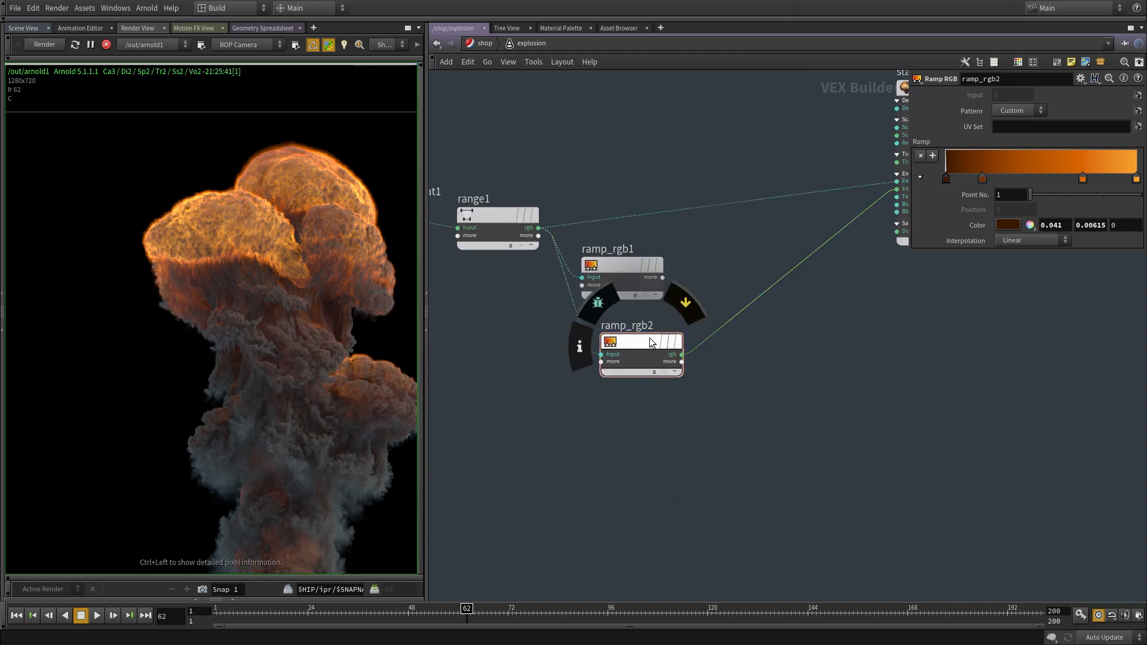
{"action": "left_click_drag", "start_coordinate": [654, 343], "coordinate": [642, 352]}
{"action": "middle_click_drag", "start_coordinate": [259, 432], "coordinate": [206, 371]}
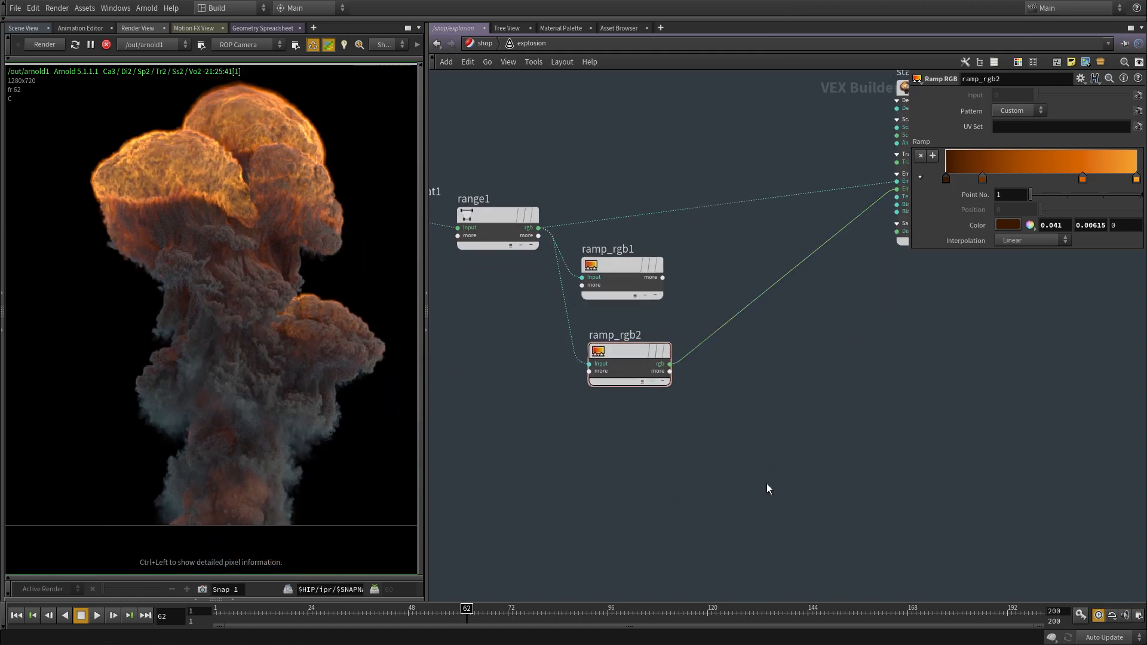
{"action": "middle_click_drag", "start_coordinate": [897, 438], "coordinate": [848, 486]}
{"action": "left_click", "coordinate": [833, 217]}
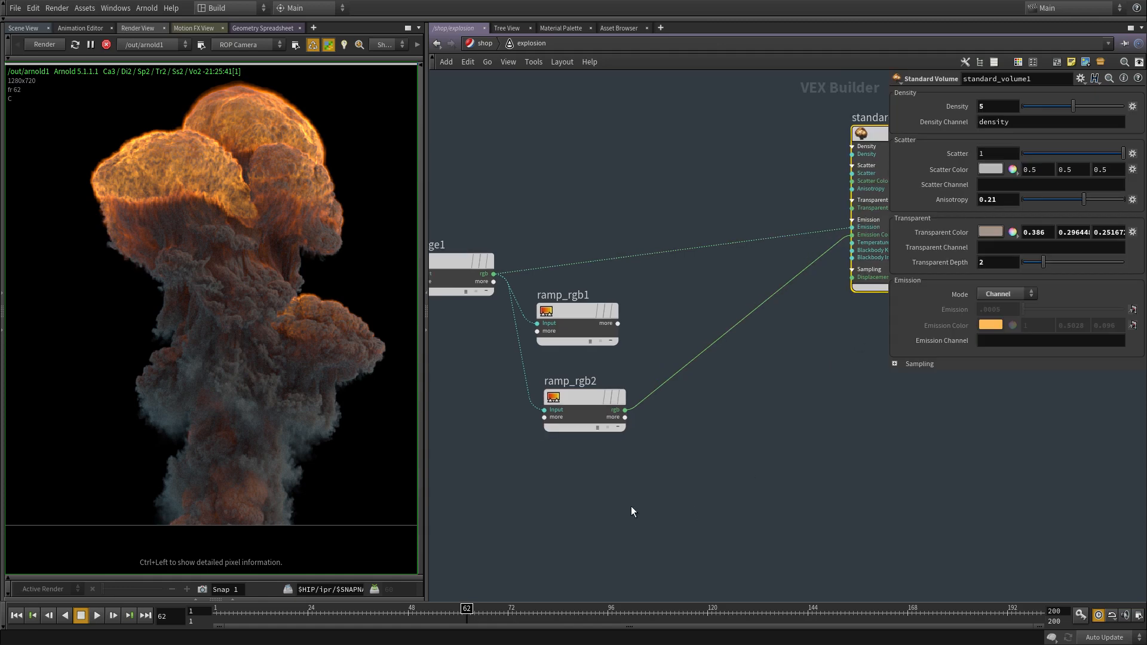
Step: Add a Blackbody node and place it below ramp_rgb2
{"action": "key", "text": "Tab"}
{"action": "type", "text": "black"}
{"action": "key", "text": "Return"}
{"action": "left_click", "coordinate": [584, 507]}
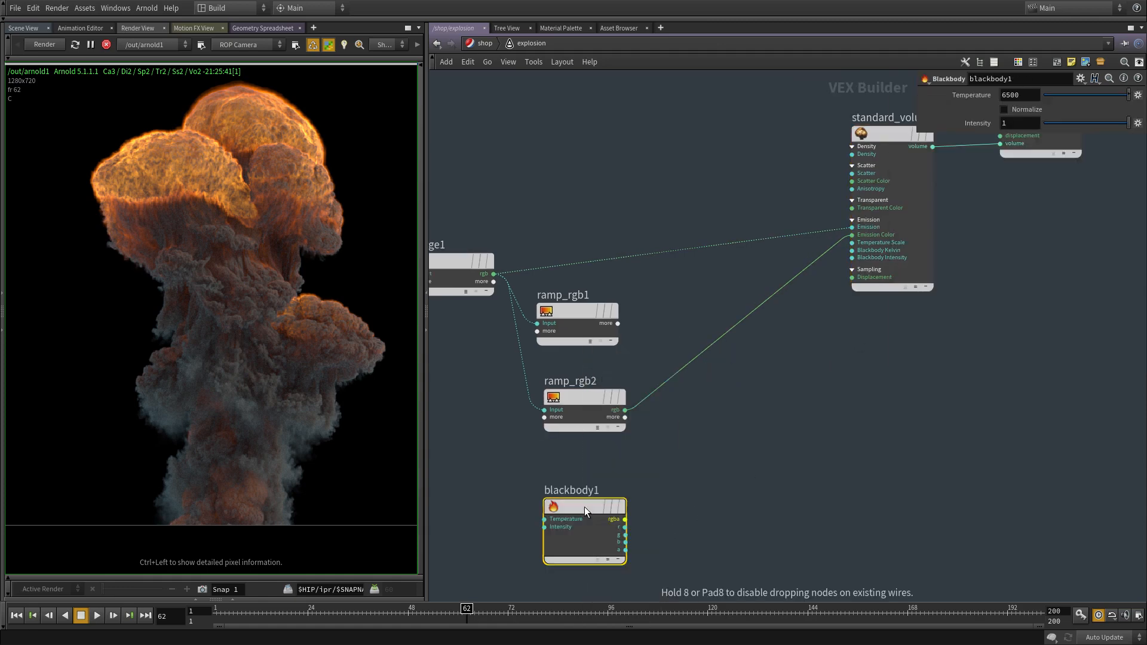
{"action": "mouse_move", "coordinate": [585, 507]}
{"action": "left_mouse_down"}
{"action": "mouse_move", "coordinate": [644, 497]}
{"action": "mouse_move", "coordinate": [689, 536]}
{"action": "left_mouse_up"}
Step: Wire range1's output into the Blackbody's Temperature and its rgba output into the Standard Volume's Emission Color
{"action": "middle_click_drag", "start_coordinate": [520, 531], "coordinate": [523, 528]}
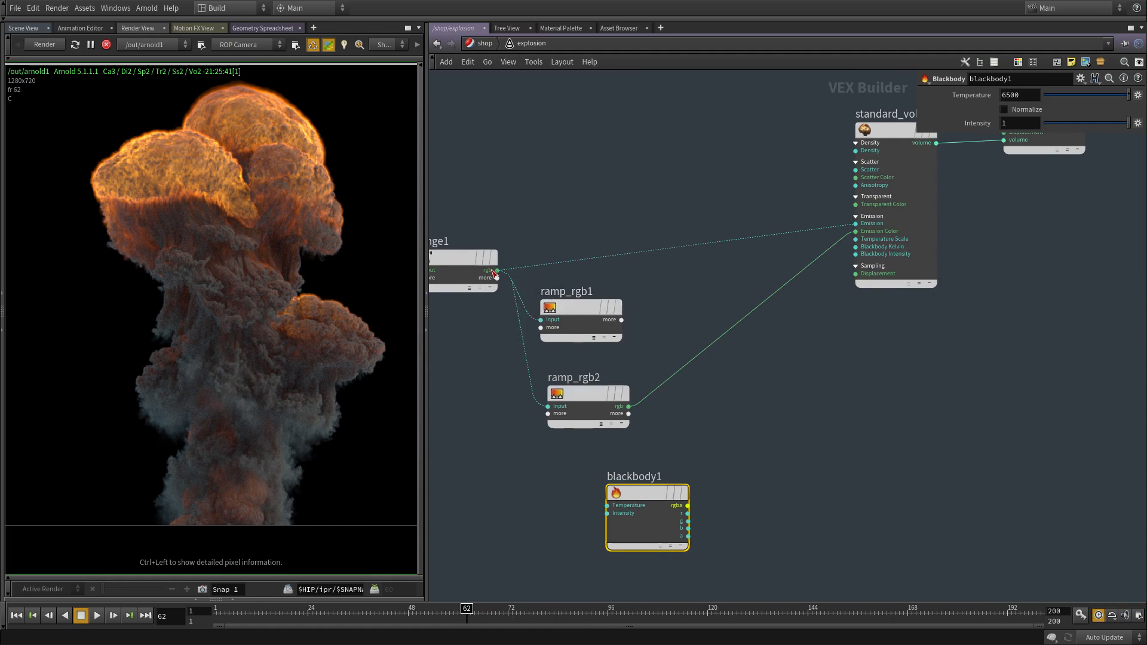
{"action": "scroll", "coordinate": [642, 523], "scroll_direction": "up", "scroll_amount": 2}
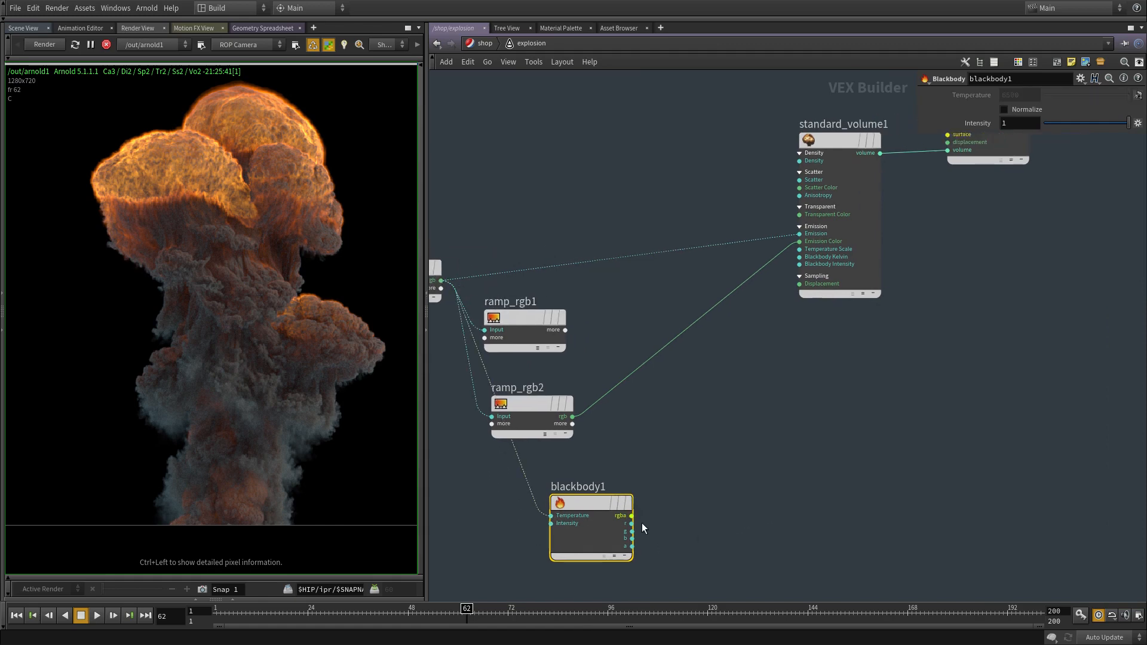
{"action": "middle_click_drag", "start_coordinate": [686, 472], "coordinate": [704, 425]}
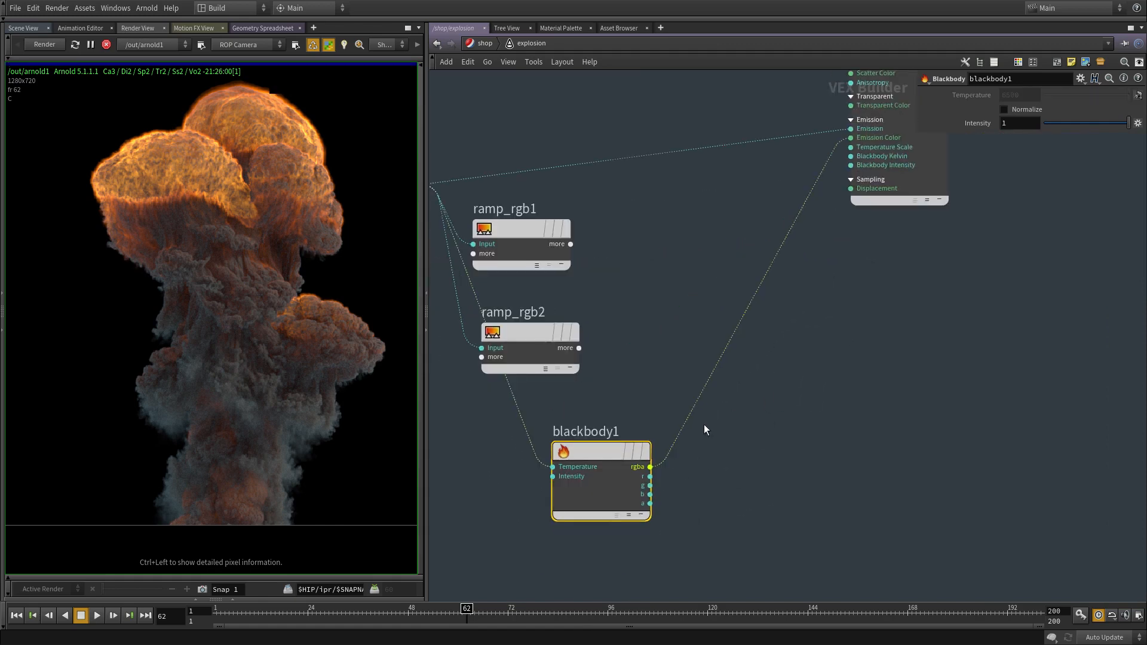
Step: Rewire the Blackbody's Temperature input to come directly from volume_sample_float1's float output
{"action": "middle_click_drag", "start_coordinate": [599, 536], "coordinate": [646, 497]}
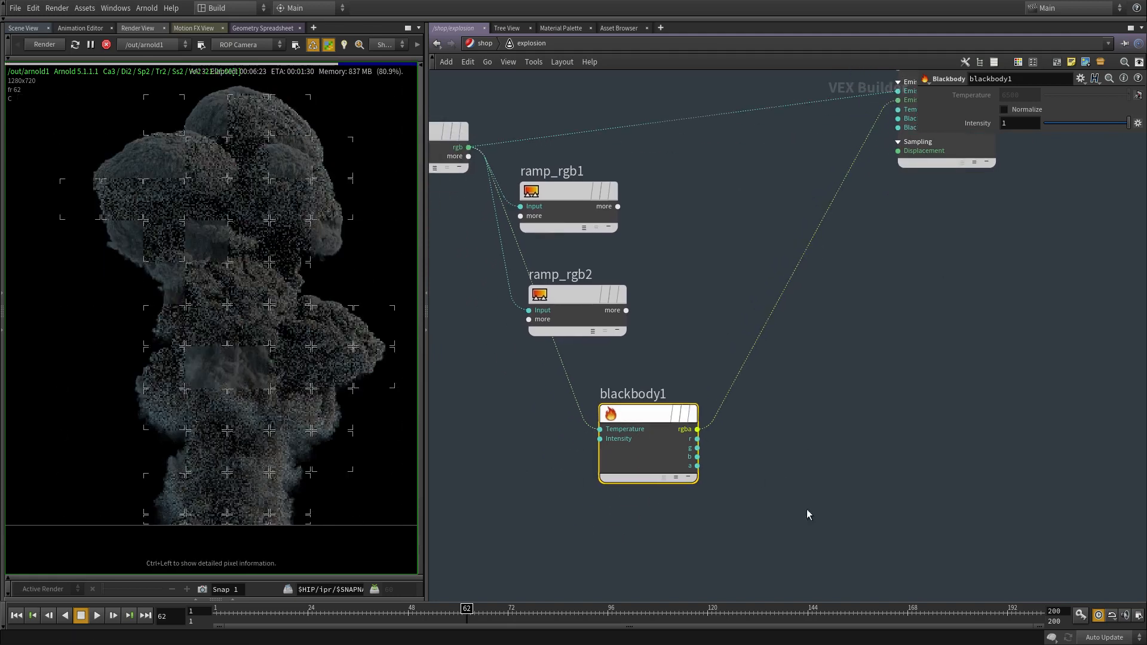
{"action": "middle_click_drag", "start_coordinate": [633, 427], "coordinate": [795, 515]}
{"action": "left_click_drag", "start_coordinate": [764, 508], "coordinate": [483, 217]}
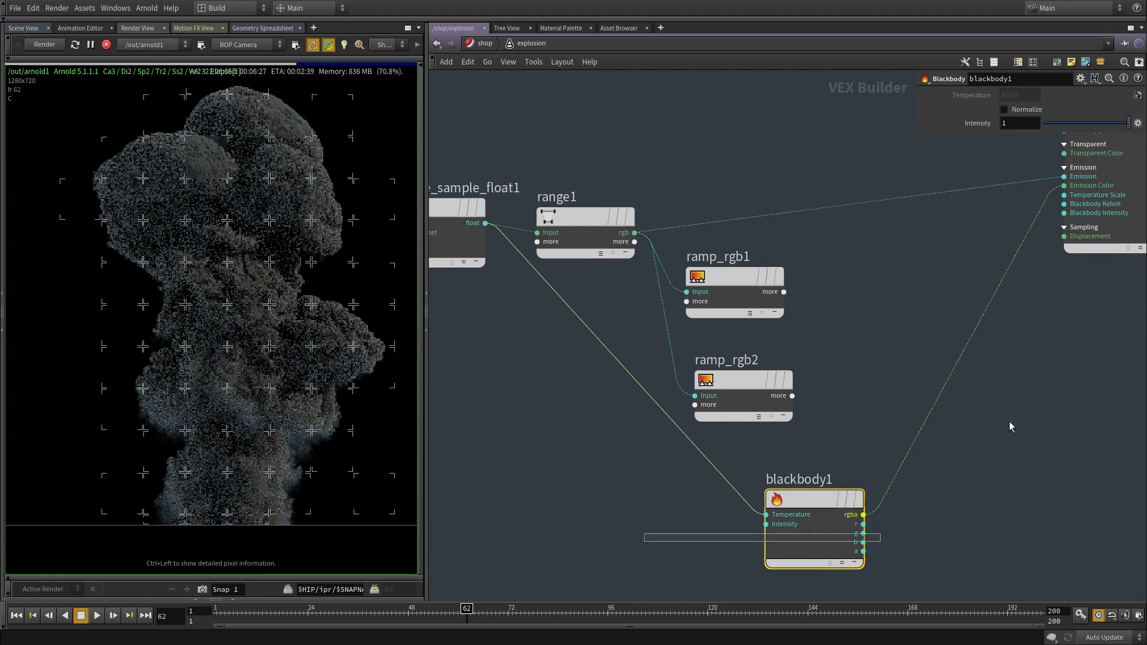
Step: Try the Blackbody with Normalize toggled, and with its Intensity set to 100
{"action": "left_click", "coordinate": [1004, 109]}
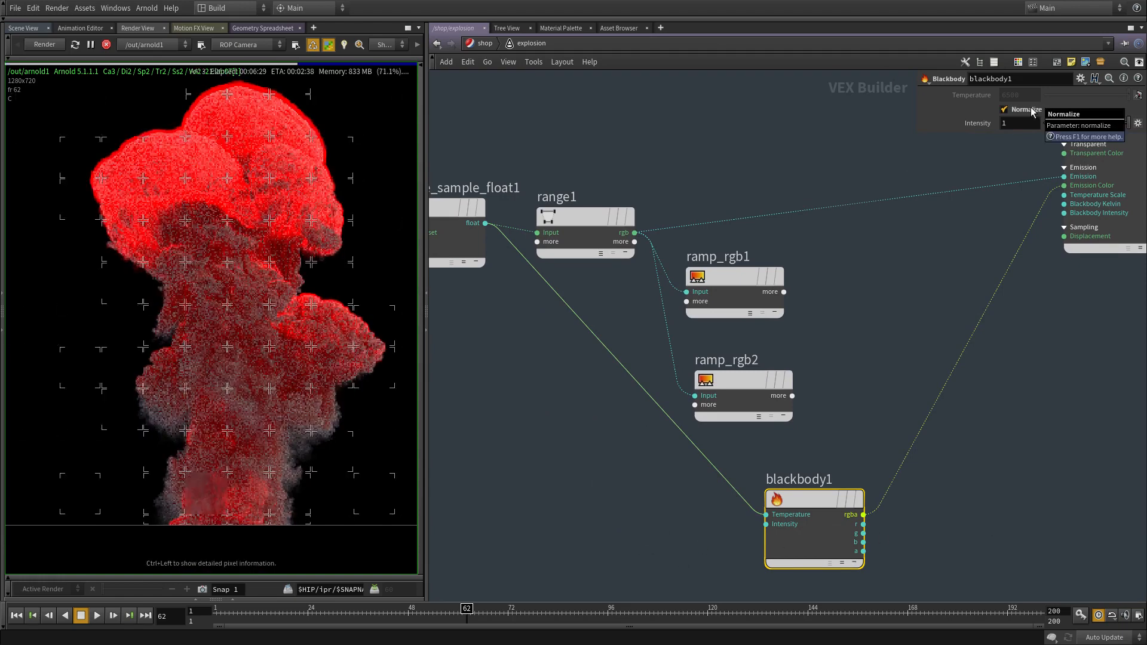
{"action": "left_click", "coordinate": [1019, 123]}
{"action": "type", "text": "00"}
{"action": "key", "text": "Return"}
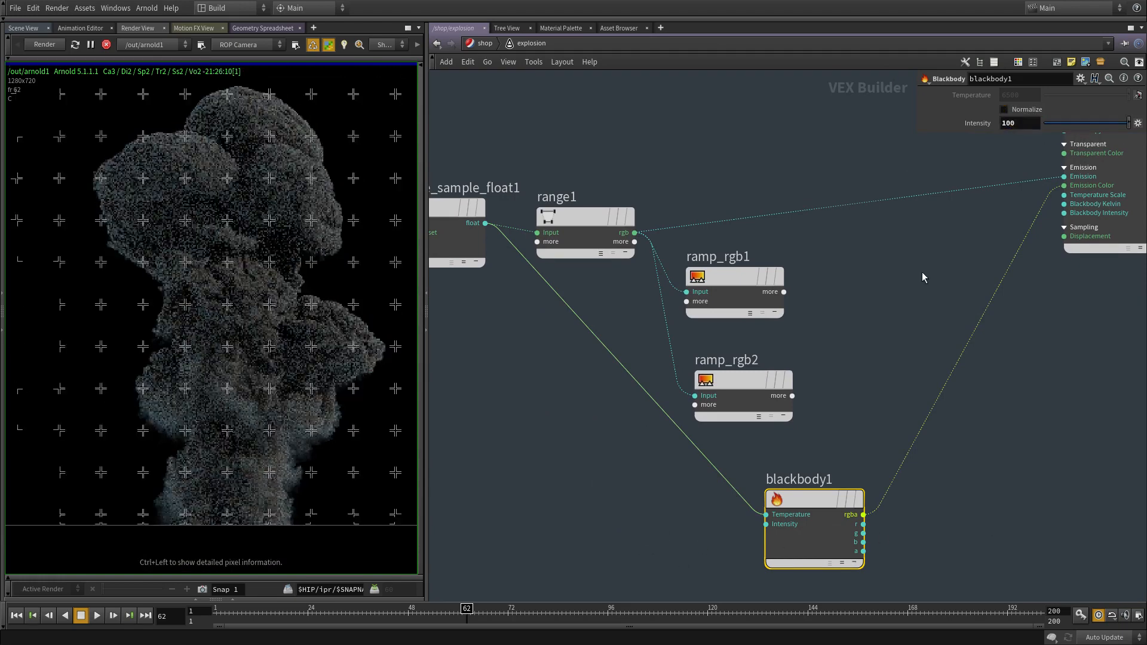
Step: Insert a Multiply node on the connection between volume_sample_float1 and the Blackbody's Temperature
{"action": "middle_click_drag", "start_coordinate": [772, 533], "coordinate": [776, 510]}
{"action": "scroll", "coordinate": [768, 509], "scroll_direction": "up", "scroll_amount": 2}
{"action": "middle_click_drag", "start_coordinate": [748, 555], "coordinate": [791, 592]}
{"action": "key", "text": "Tab"}
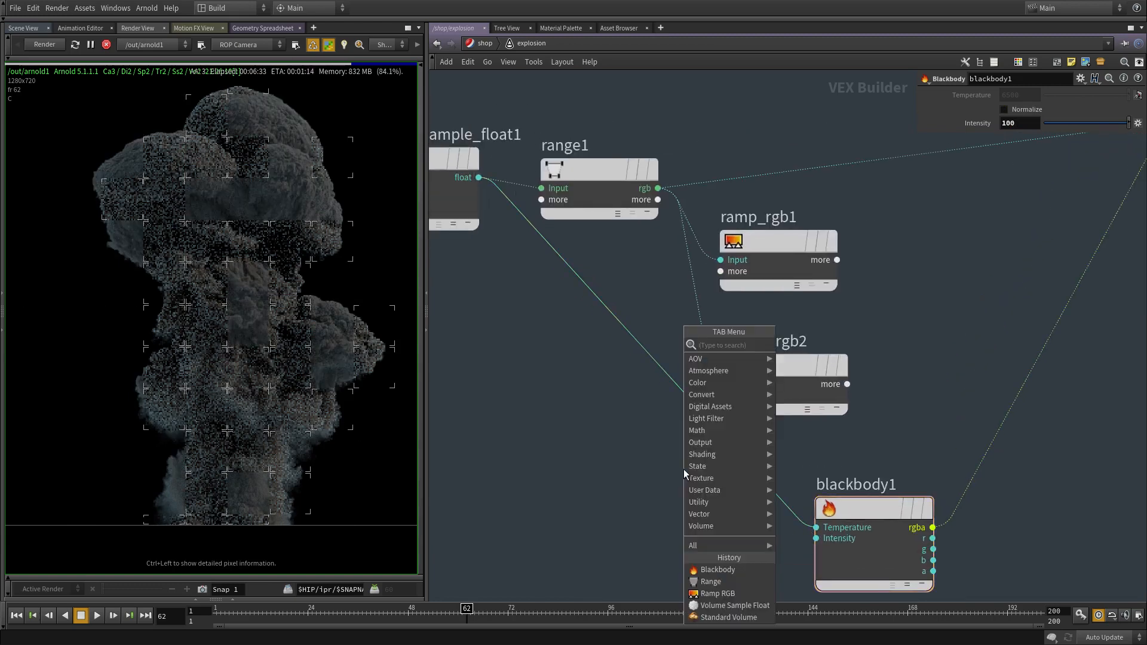
{"action": "type", "text": "mu"}
{"action": "key", "text": "Return"}
{"action": "left_click", "coordinate": [662, 375]}
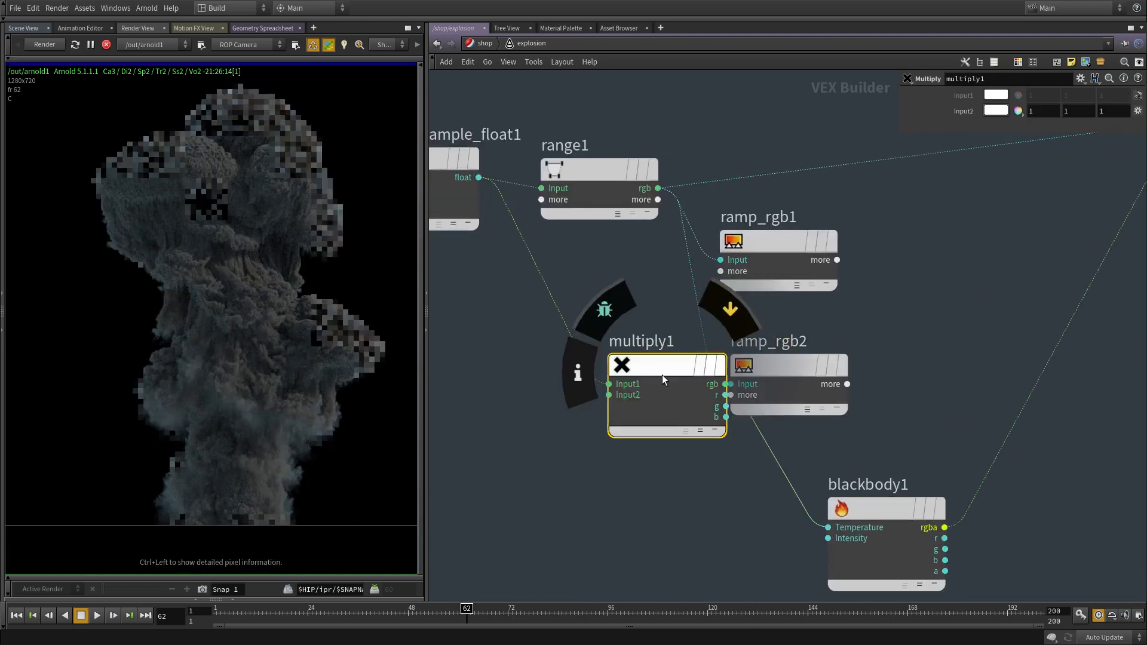
Step: Set the first component of the Multiply's Input2 to 1000
{"action": "left_click", "coordinate": [1033, 111]}
{"action": "type", "text": "000"}
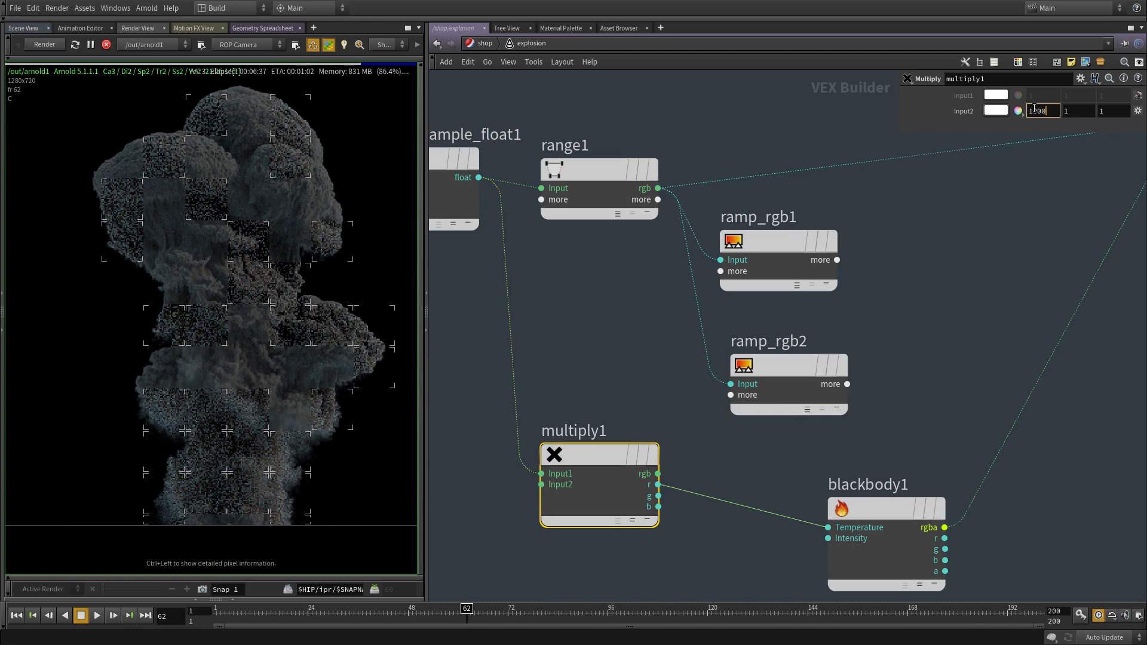
{"action": "key", "text": "Return"}
{"action": "scroll", "coordinate": [777, 496], "scroll_direction": "up", "scroll_amount": 2}
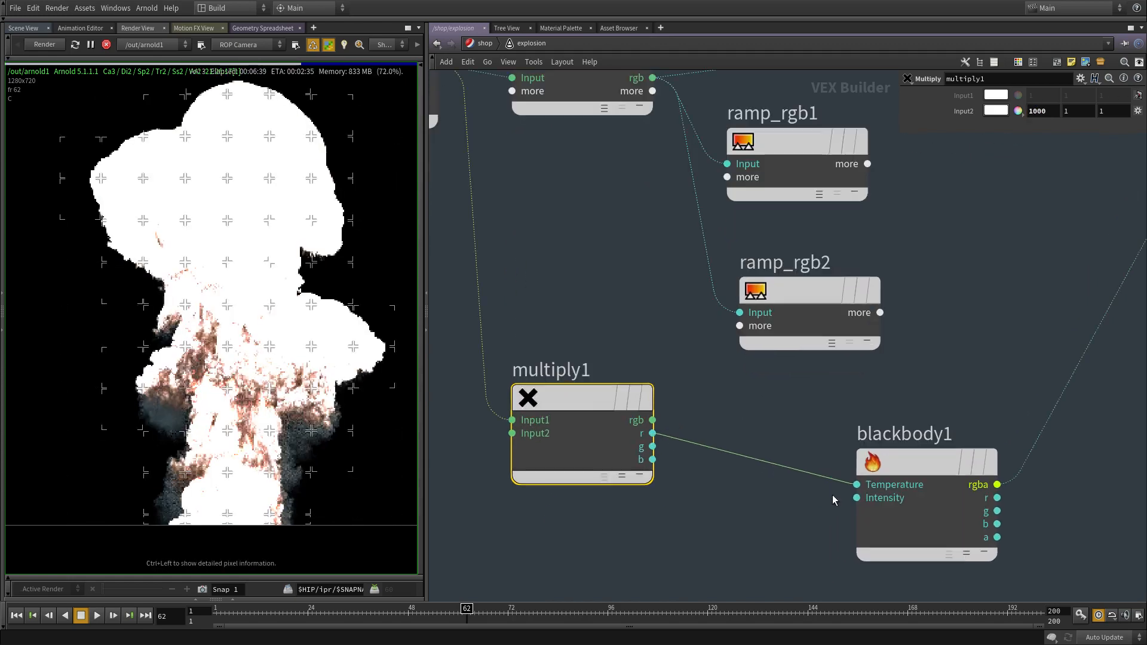
{"action": "middle_click_drag", "start_coordinate": [792, 509], "coordinate": [774, 511]}
Step: Set the Blackbody's Intensity back to 1
{"action": "left_click", "coordinate": [883, 312]}
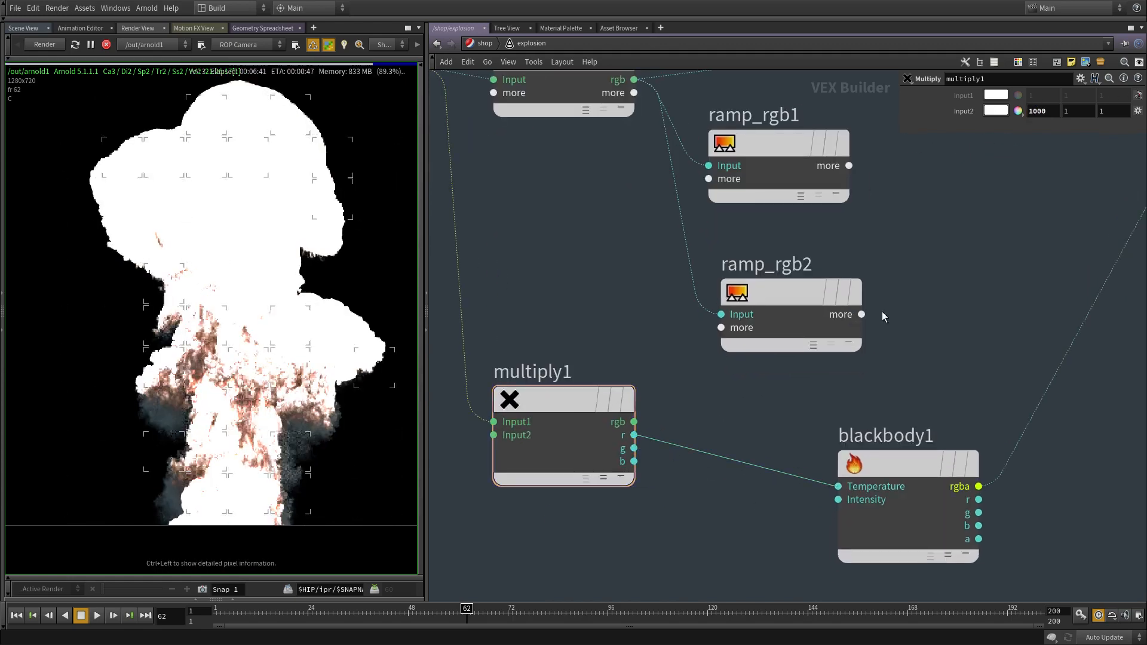
{"action": "left_click", "coordinate": [920, 464]}
{"action": "type", "text": "1"}
{"action": "left_click", "coordinate": [1044, 263]}
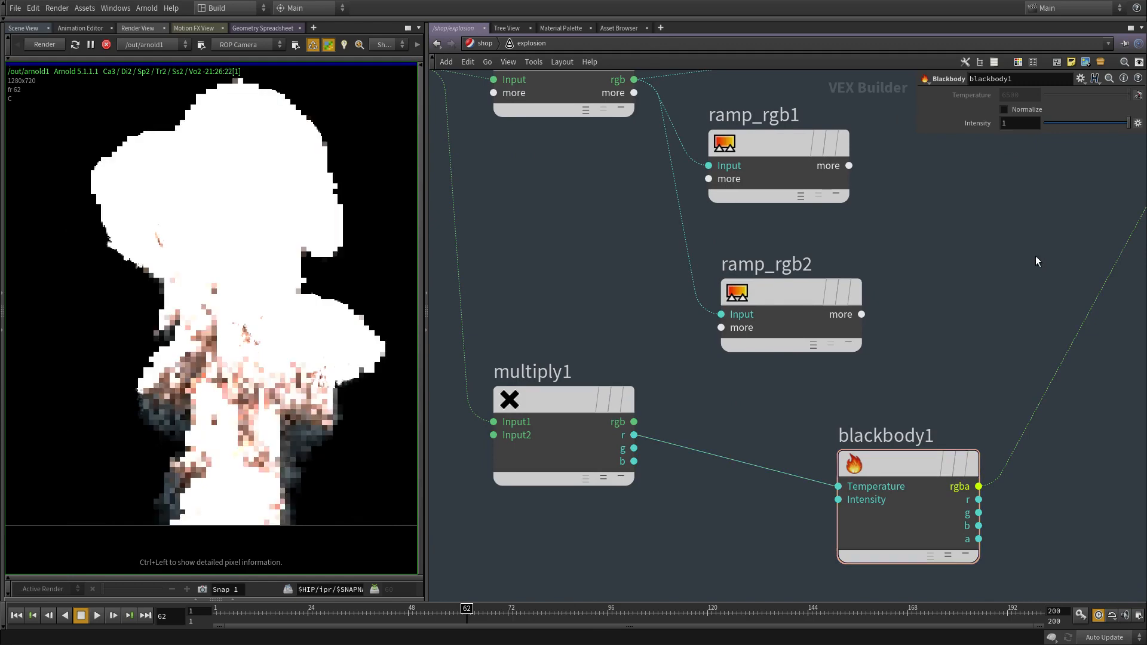
Step: Test the first component of the Multiply's Input2 at 100, 10 and finally 50
{"action": "left_click", "coordinate": [541, 417]}
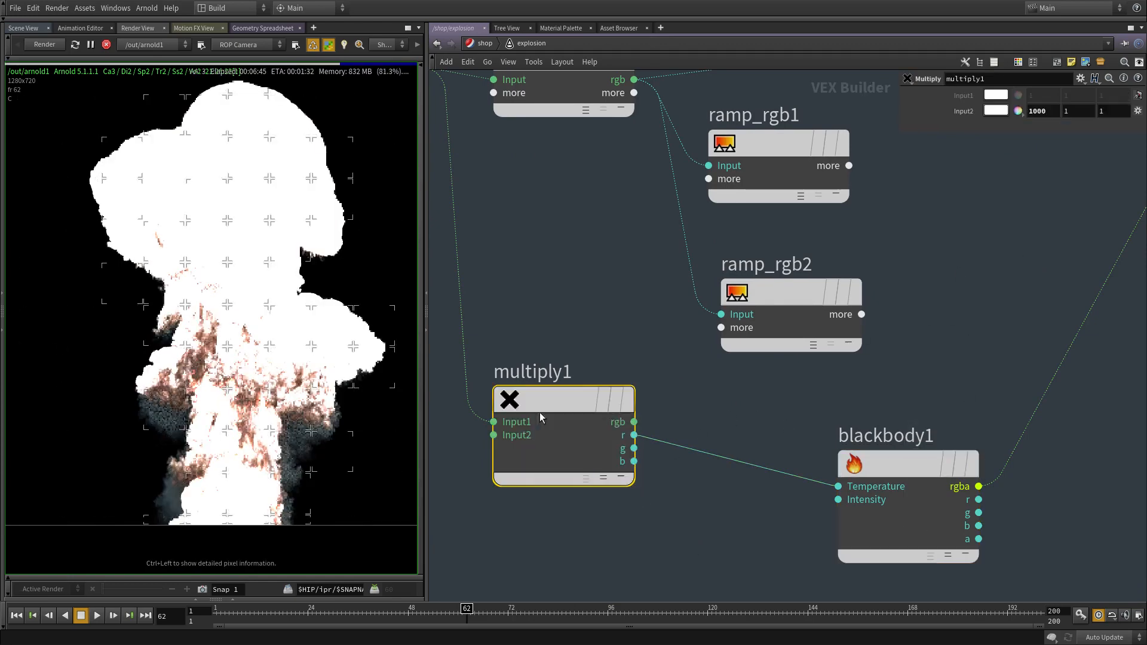
{"action": "type", "text": "100"}
{"action": "key", "text": "Return"}
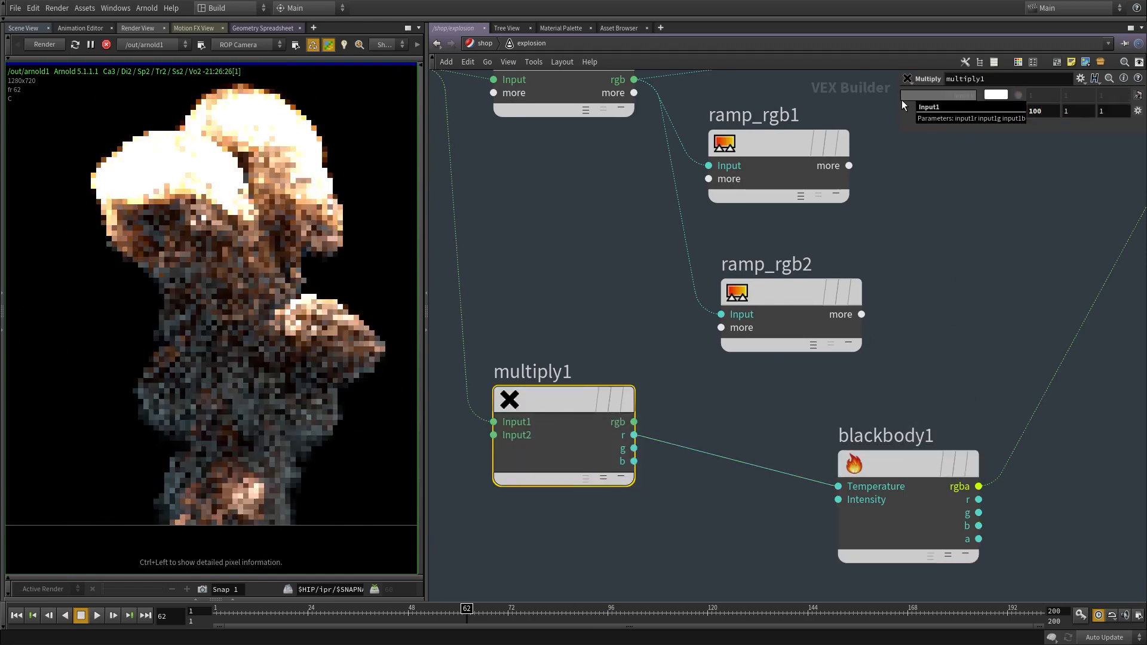
{"action": "scroll", "coordinate": [177, 216], "scroll_direction": "up", "scroll_amount": 1}
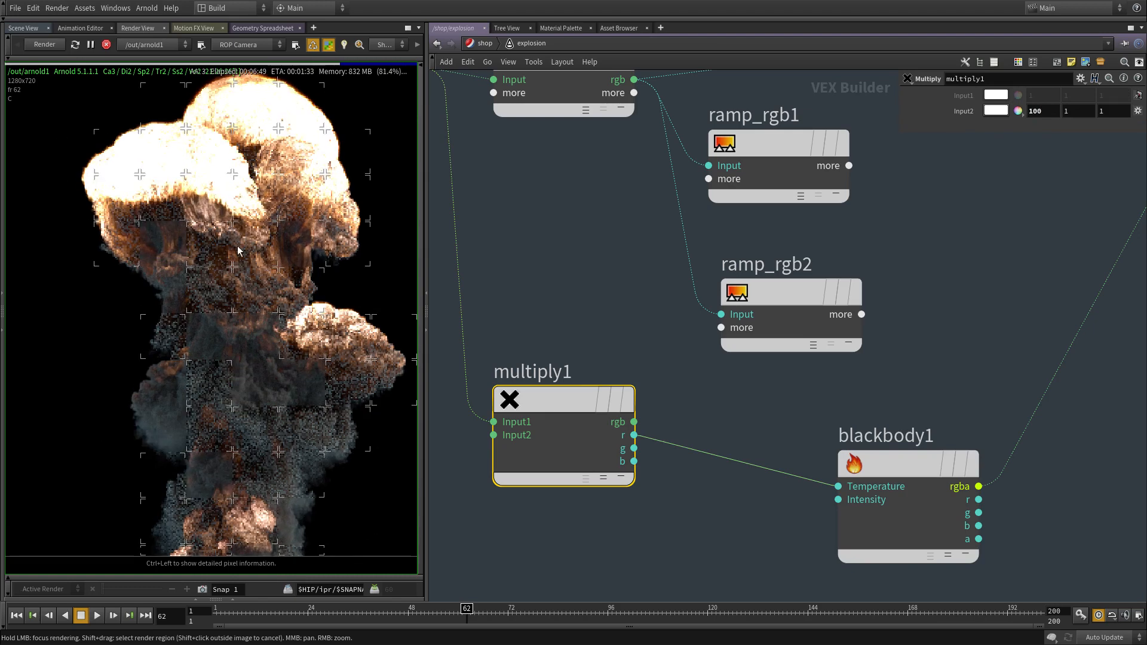
{"action": "left_click_drag", "start_coordinate": [1045, 110], "coordinate": [964, 109]}
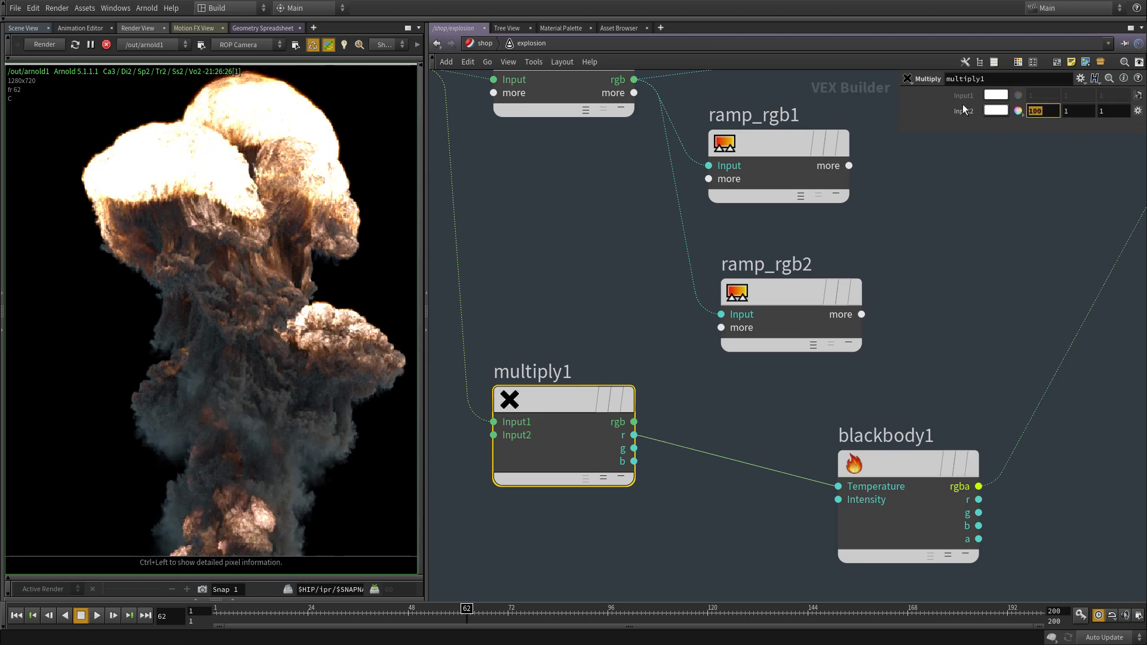
{"action": "key", "text": "Return"}
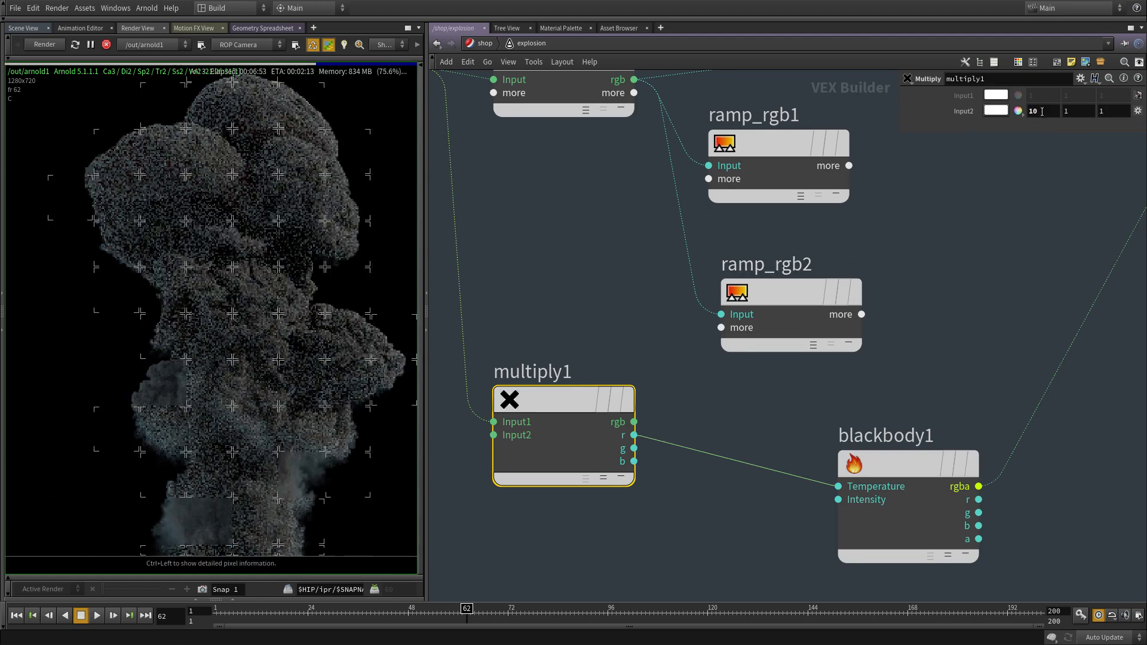
{"action": "double_click", "coordinate": [1042, 111]}
{"action": "type", "text": "50"}
{"action": "key", "text": "Return"}
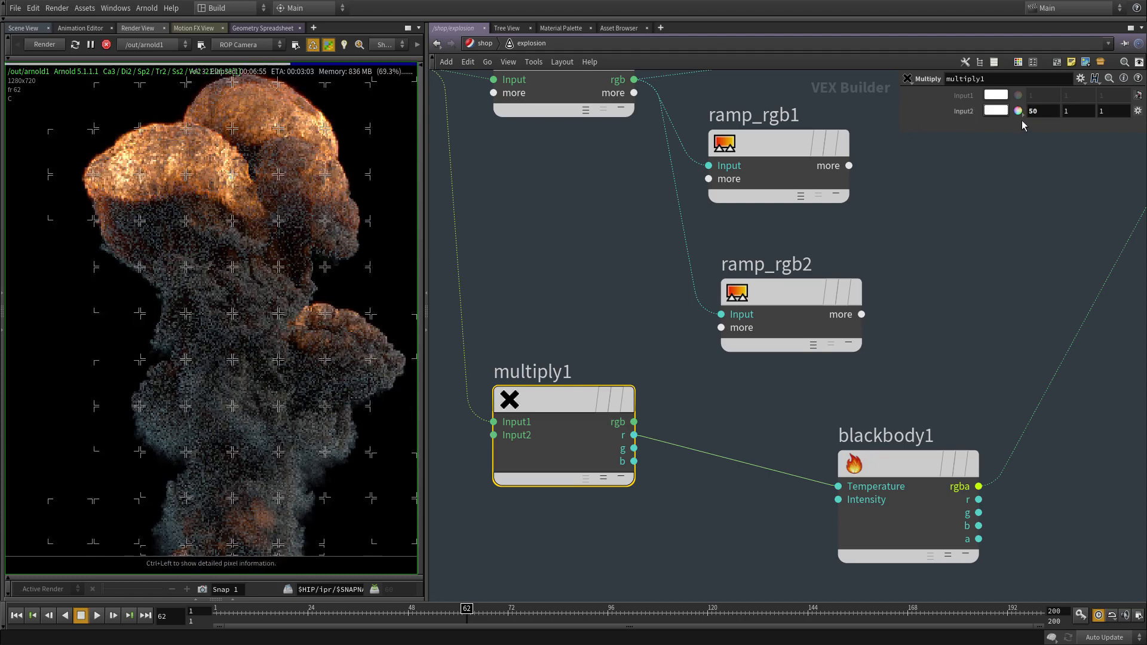
{"action": "middle_click_drag", "start_coordinate": [272, 251], "coordinate": [275, 265]}
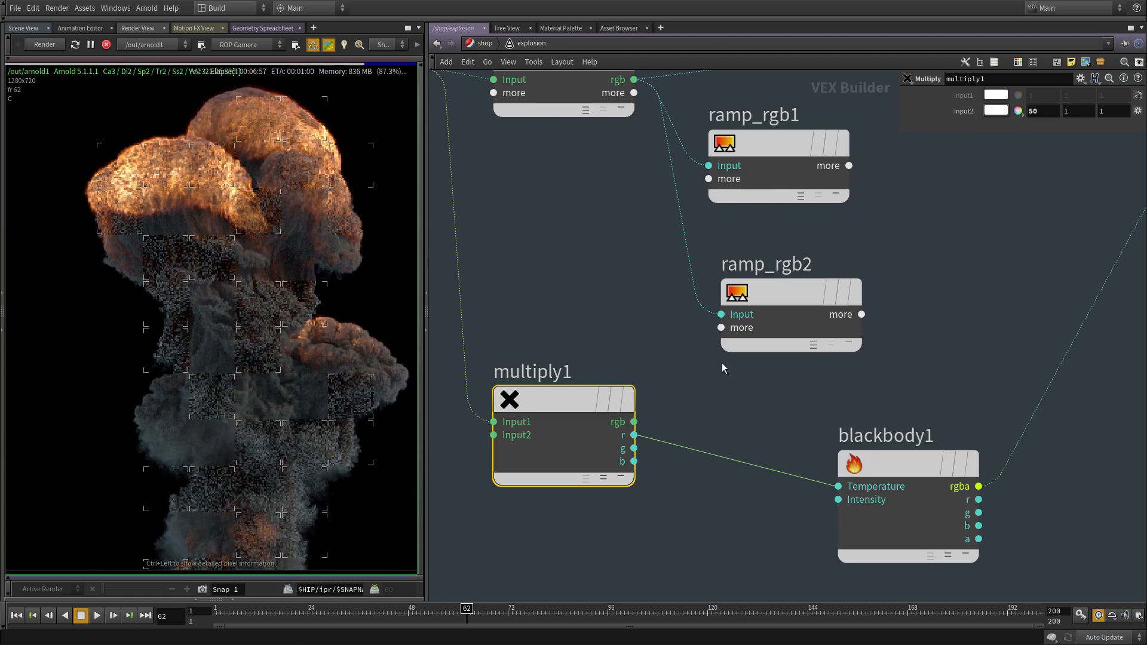
Step: Connect range1's rgb output to the Multiply's Input1 in place of the raw temperature sample
{"action": "middle_click_drag", "start_coordinate": [590, 304], "coordinate": [785, 447]}
{"action": "scroll", "coordinate": [785, 448], "scroll_direction": "down", "scroll_amount": 2}
{"action": "left_click_drag", "start_coordinate": [592, 196], "coordinate": [493, 195]}
{"action": "middle_click_drag", "start_coordinate": [735, 389], "coordinate": [616, 324]}
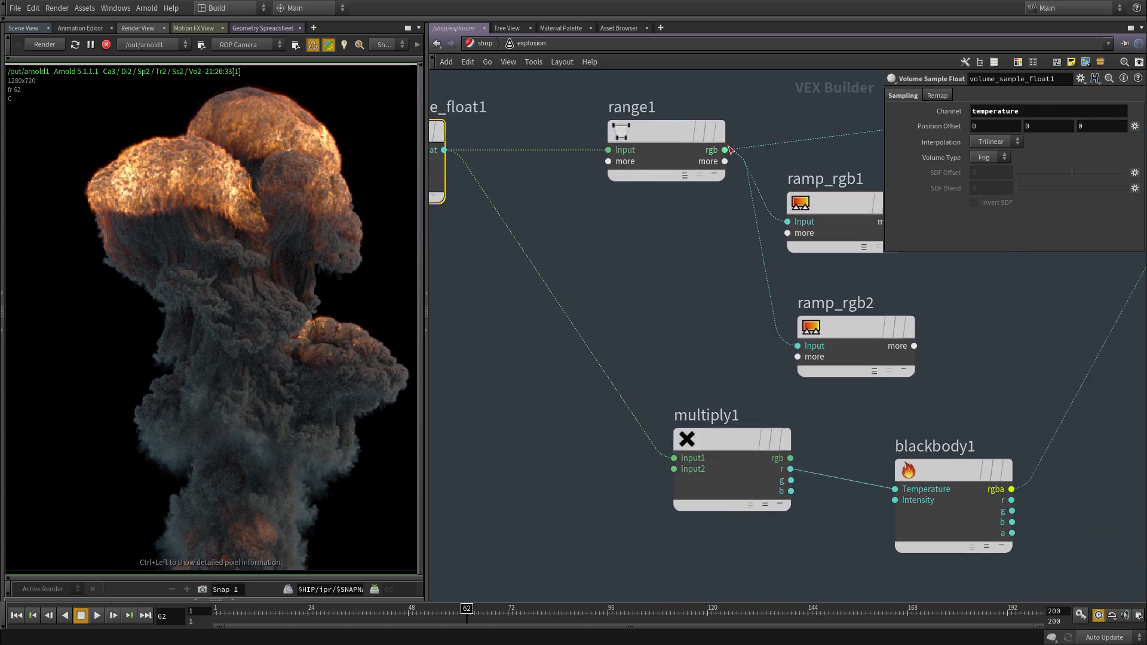
{"action": "left_click", "coordinate": [656, 456]}
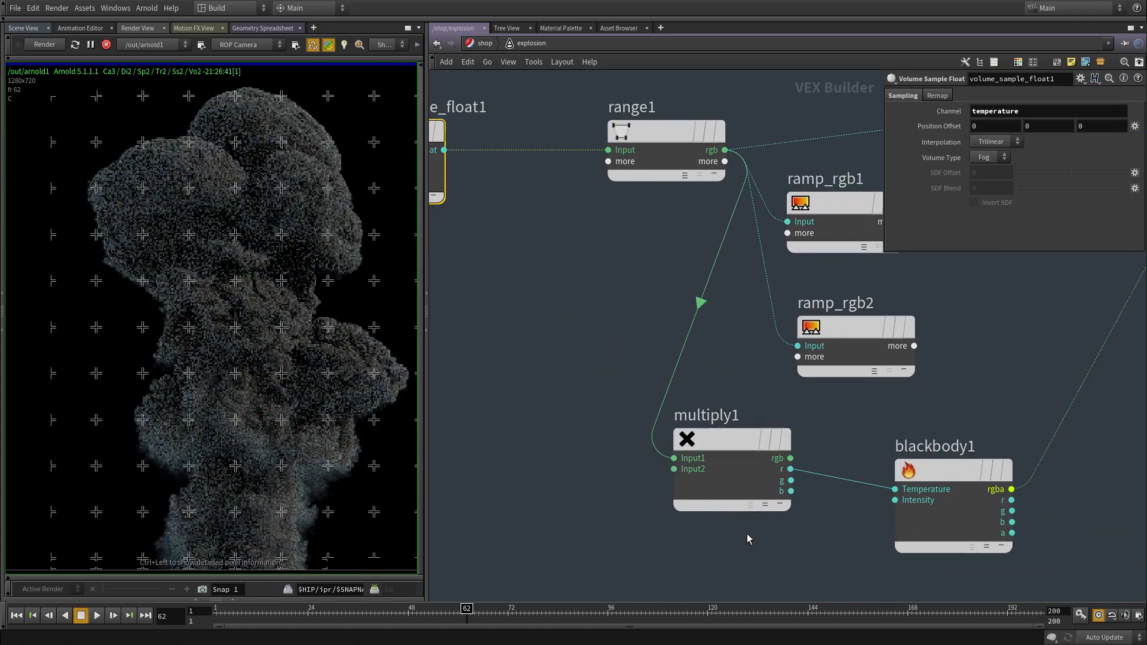
Step: Try 5000 and then 1000 as the Multiply's first Input2 value, and move the Blackbody node level with it
{"action": "left_click", "coordinate": [741, 448]}
{"action": "left_click", "coordinate": [1054, 114]}
{"action": "type", "text": "5000"}
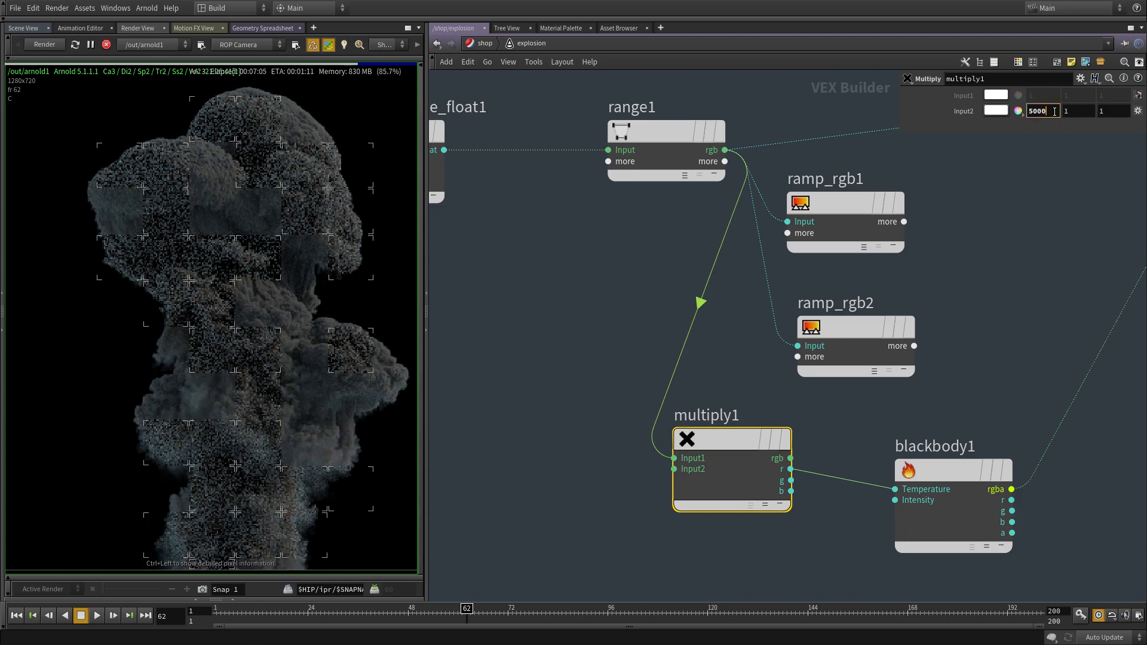
{"action": "key", "text": "Return"}
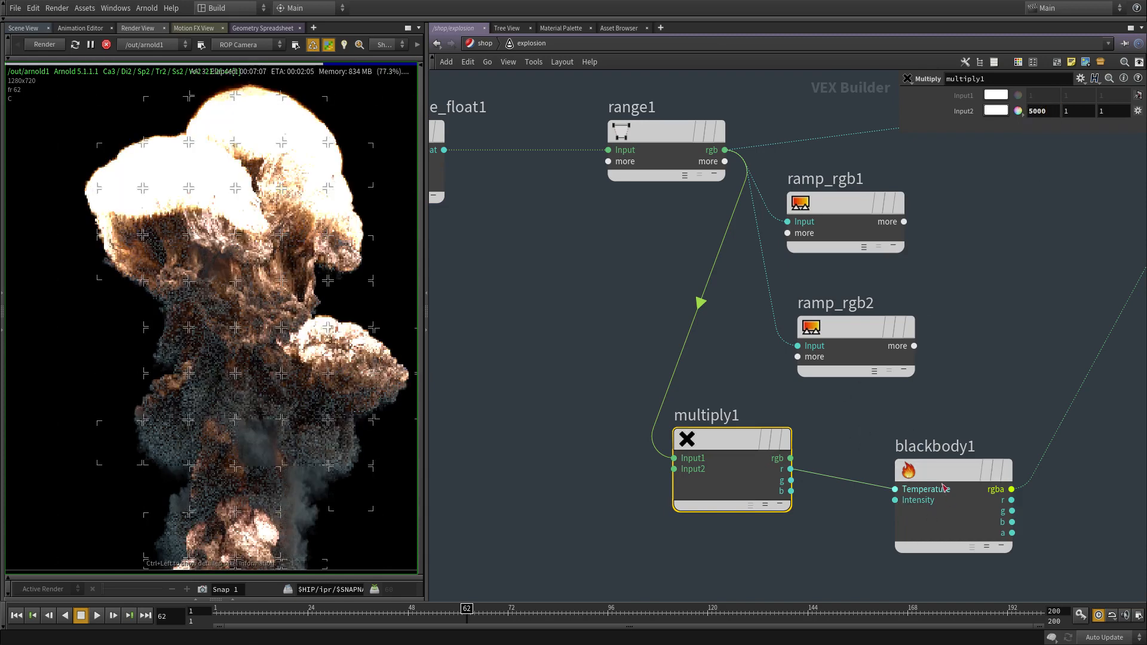
{"action": "left_click_drag", "start_coordinate": [943, 487], "coordinate": [935, 468]}
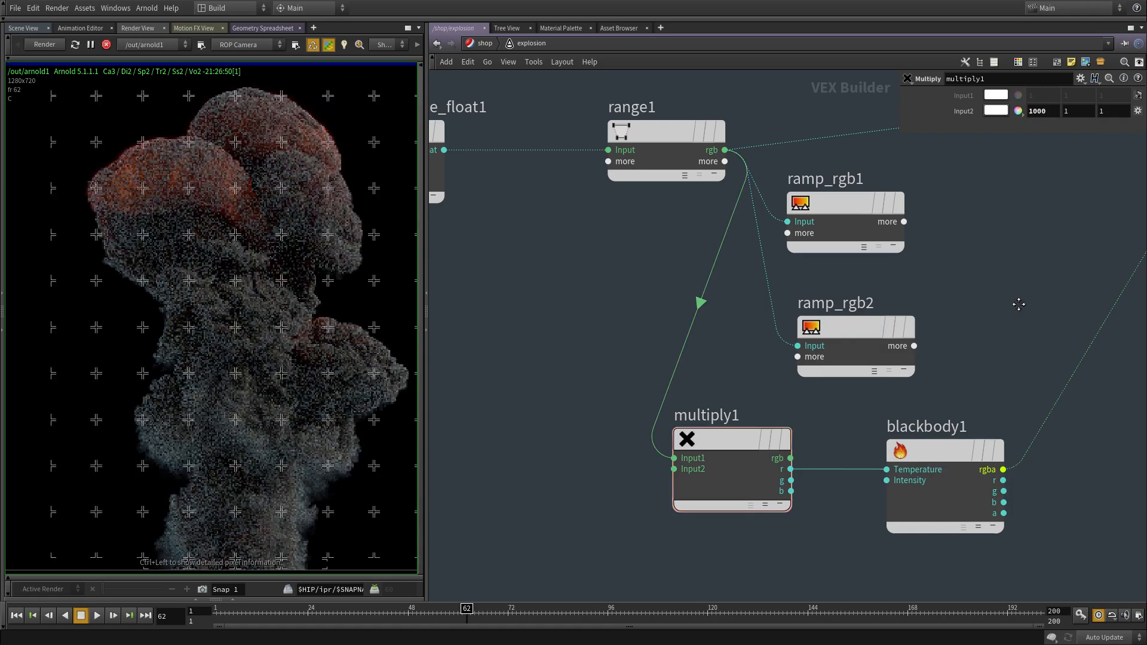
{"action": "middle_click_drag", "start_coordinate": [1034, 254], "coordinate": [1028, 271]}
Step: Move the range1 and volume sample nodes away from the color ramps to make room between them
{"action": "middle_click_drag", "start_coordinate": [609, 286], "coordinate": [806, 393]}
{"action": "left_click_drag", "start_coordinate": [798, 393], "coordinate": [502, 206]}
{"action": "left_click_drag", "start_coordinate": [825, 260], "coordinate": [586, 272]}
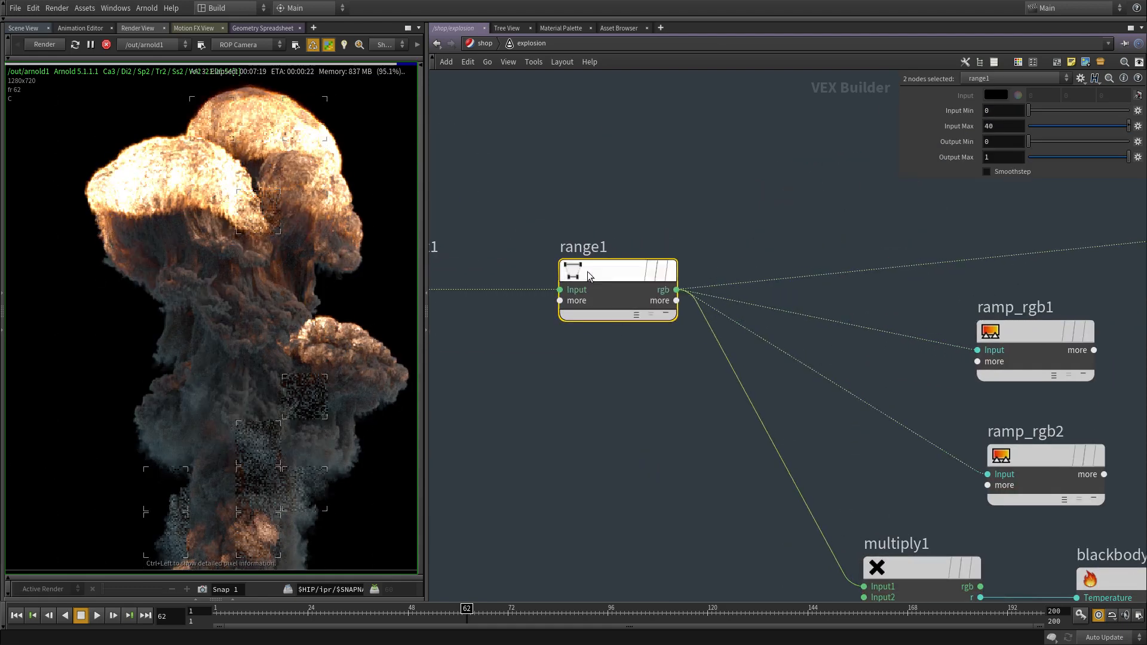
{"action": "middle_click_drag", "start_coordinate": [675, 493], "coordinate": [760, 511]}
{"action": "left_click_drag", "start_coordinate": [762, 491], "coordinate": [592, 284]}
Step: Add a Ramp Float node and insert it between range1 and the Multiply node
{"action": "left_click", "coordinate": [647, 490]}
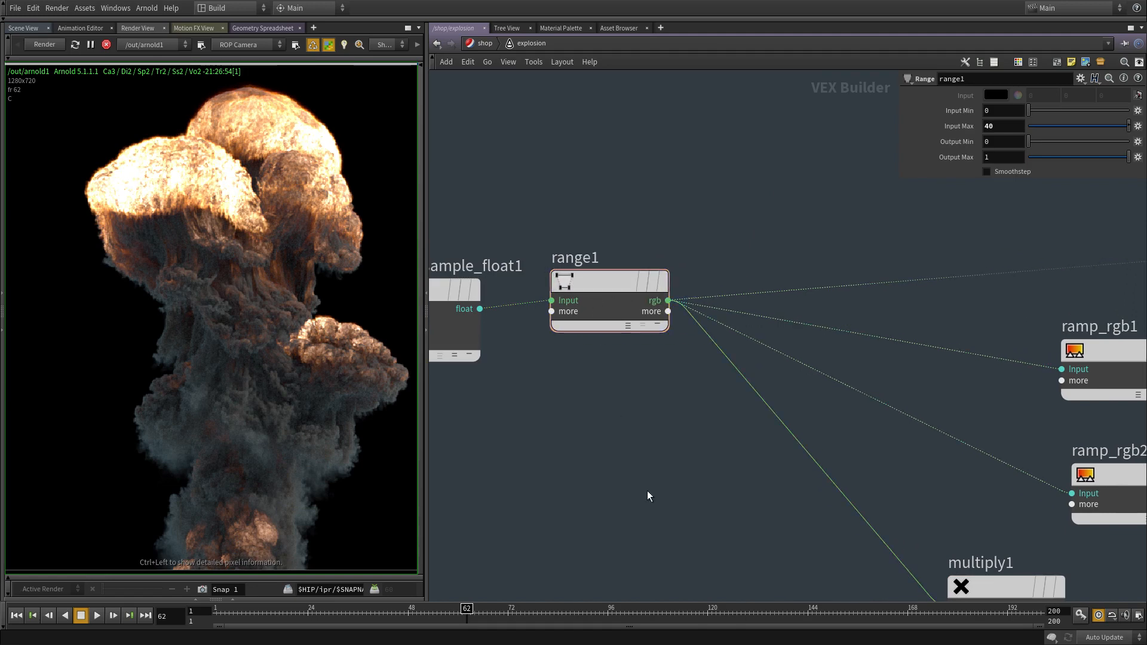
{"action": "key", "text": "Tab"}
{"action": "type", "text": "ramp"}
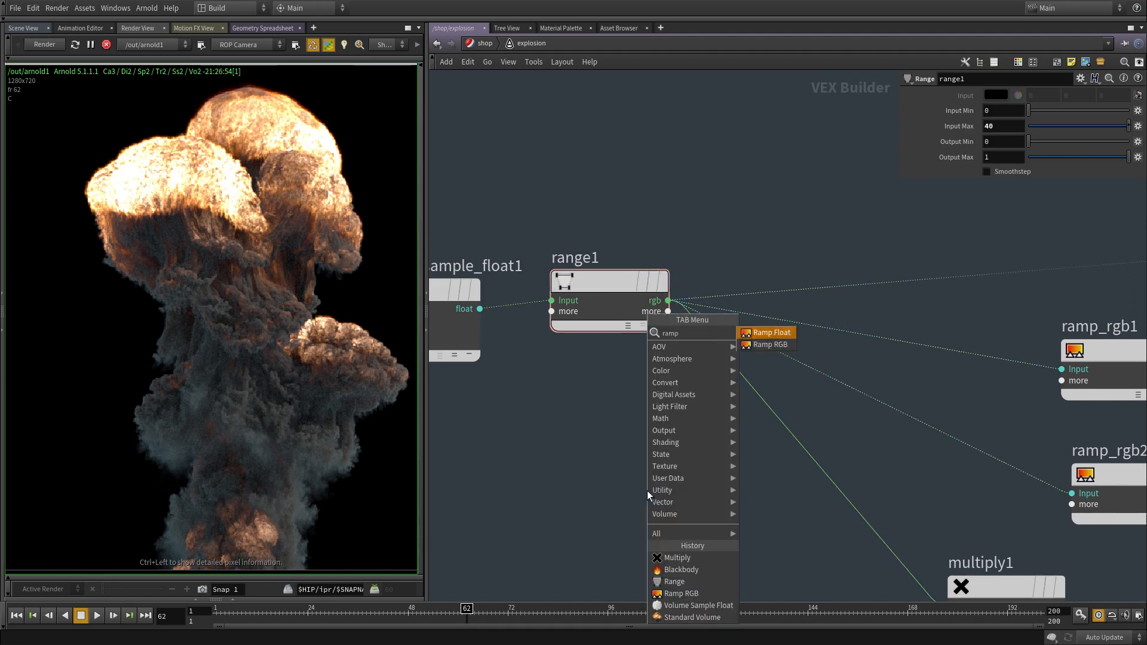
{"action": "key", "text": "Return"}
{"action": "left_click_drag", "start_coordinate": [647, 490], "coordinate": [829, 396]}
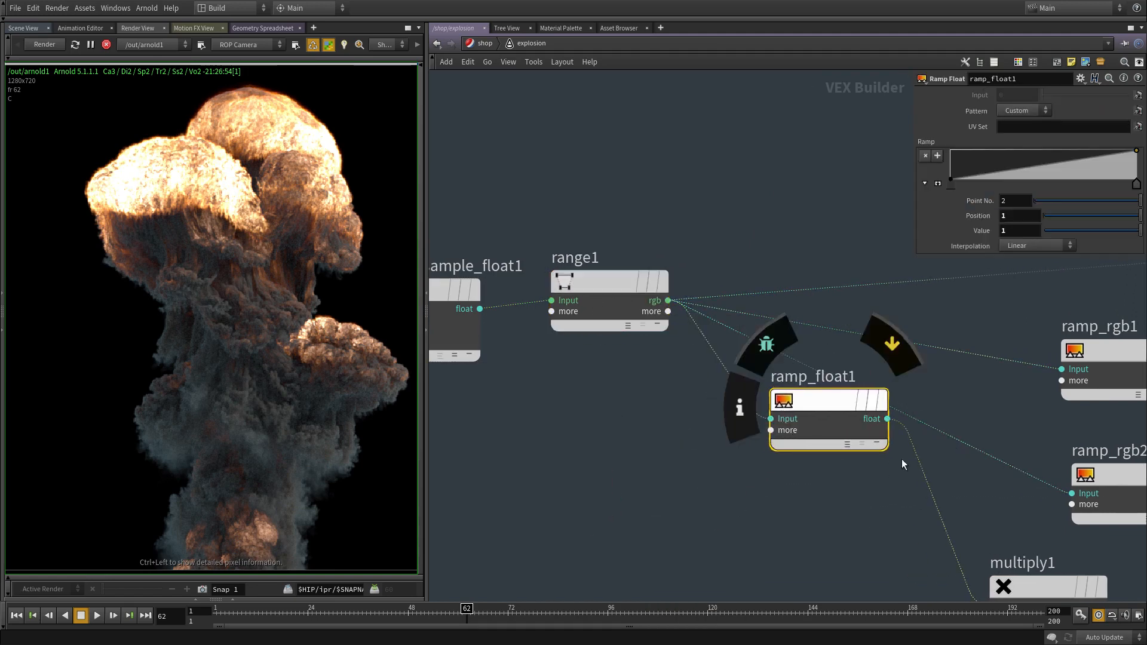
{"action": "middle_click_drag", "start_coordinate": [1123, 494], "coordinate": [956, 525]}
Step: Rewire the ramp_rgb2, ramp_rgb1 and emission connections to come from ramp_float1's float output
{"action": "left_click", "coordinate": [907, 524]}
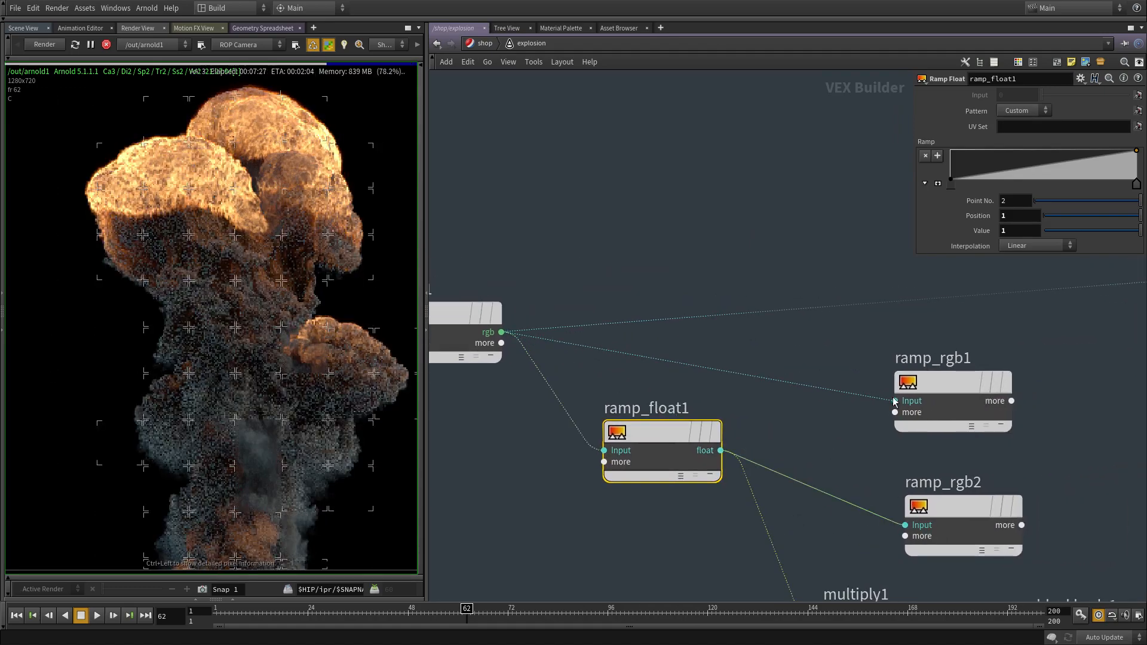
{"action": "left_click_drag", "start_coordinate": [894, 401], "coordinate": [724, 424]}
{"action": "left_click_drag", "start_coordinate": [695, 317], "coordinate": [722, 450]}
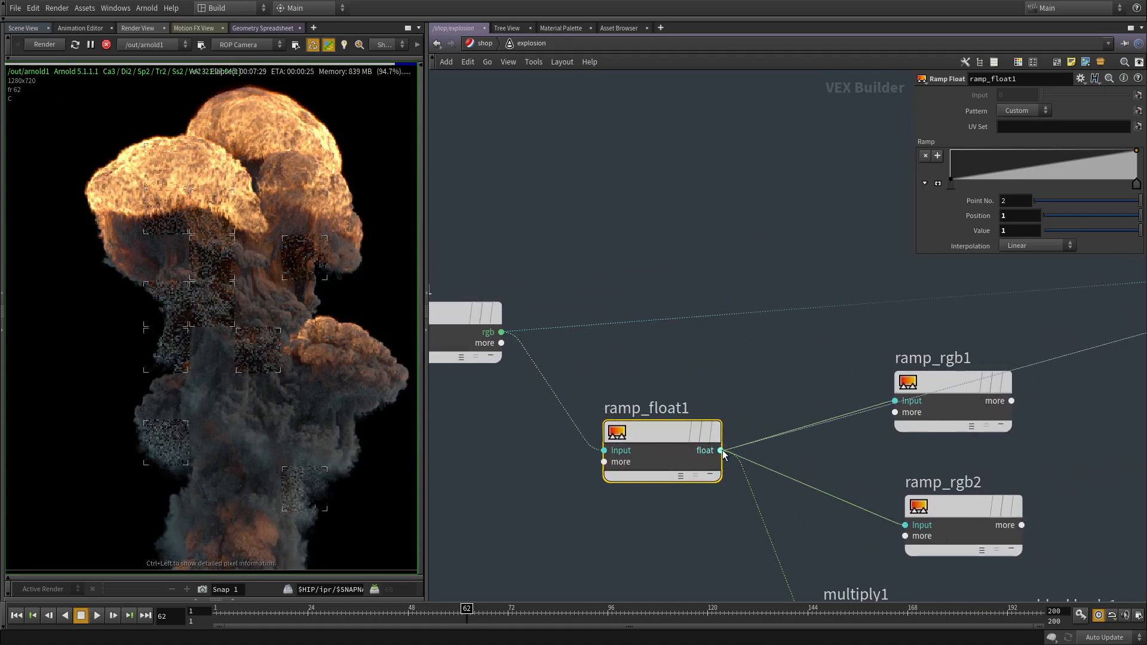
Step: Add a peak of value 1 near position 0.94 to ramp_float1's curve and drop its end point to 0
{"action": "left_click_drag", "start_coordinate": [658, 431], "coordinate": [642, 442]}
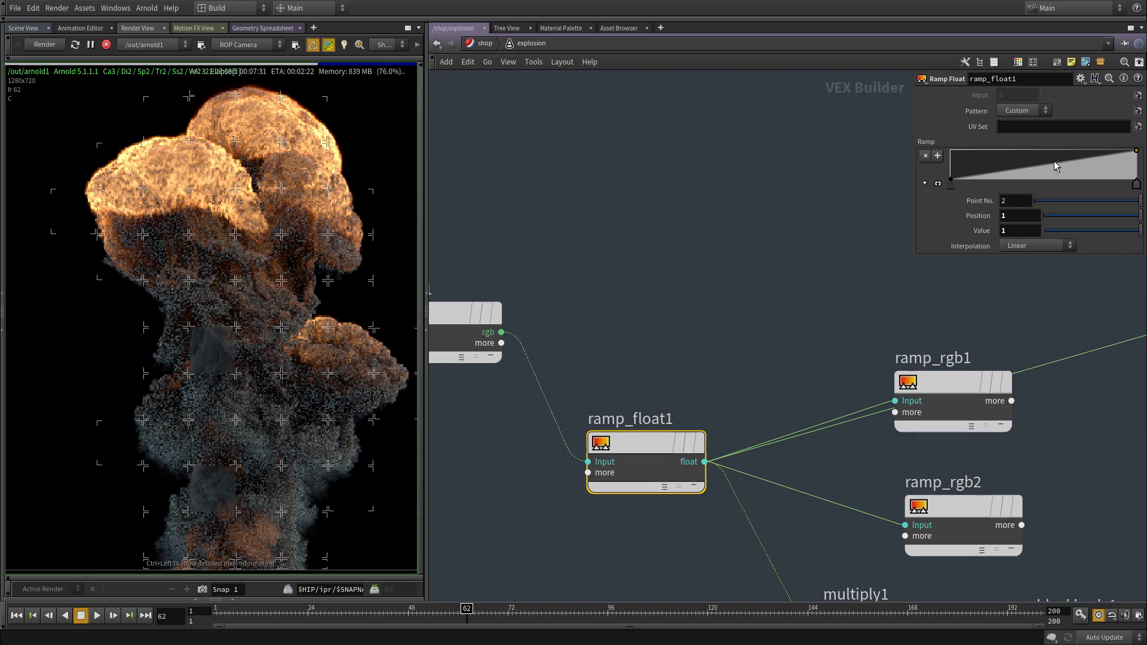
{"action": "left_click", "coordinate": [1106, 151]}
{"action": "left_click_drag", "start_coordinate": [1136, 152], "coordinate": [1137, 198]}
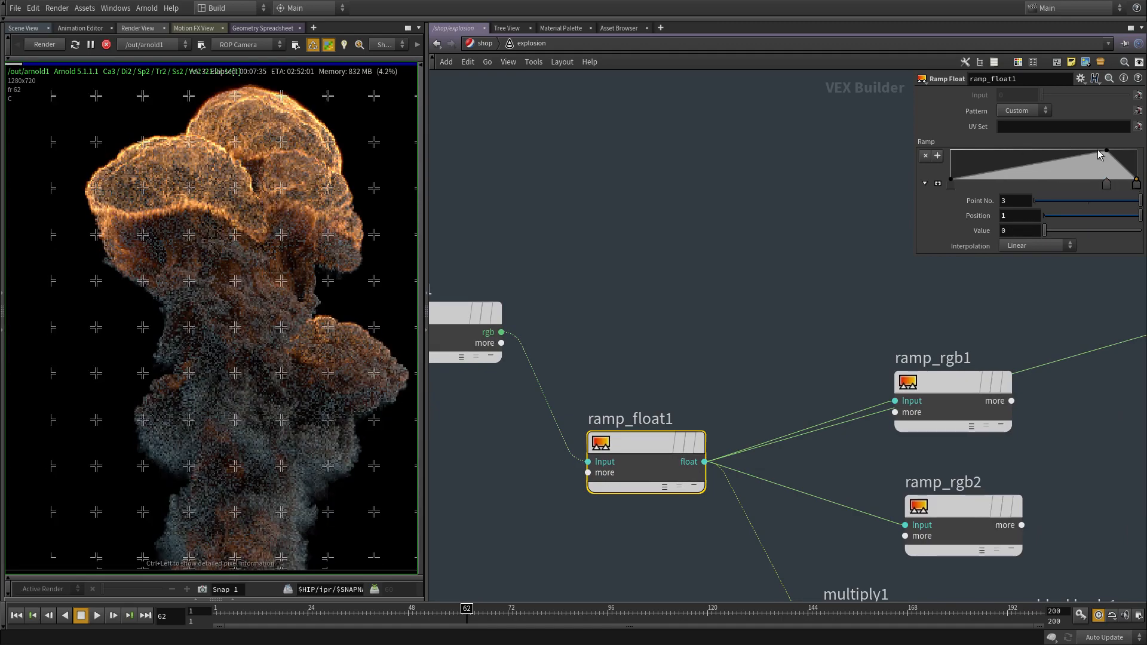
{"action": "left_click_drag", "start_coordinate": [1109, 153], "coordinate": [1126, 150]}
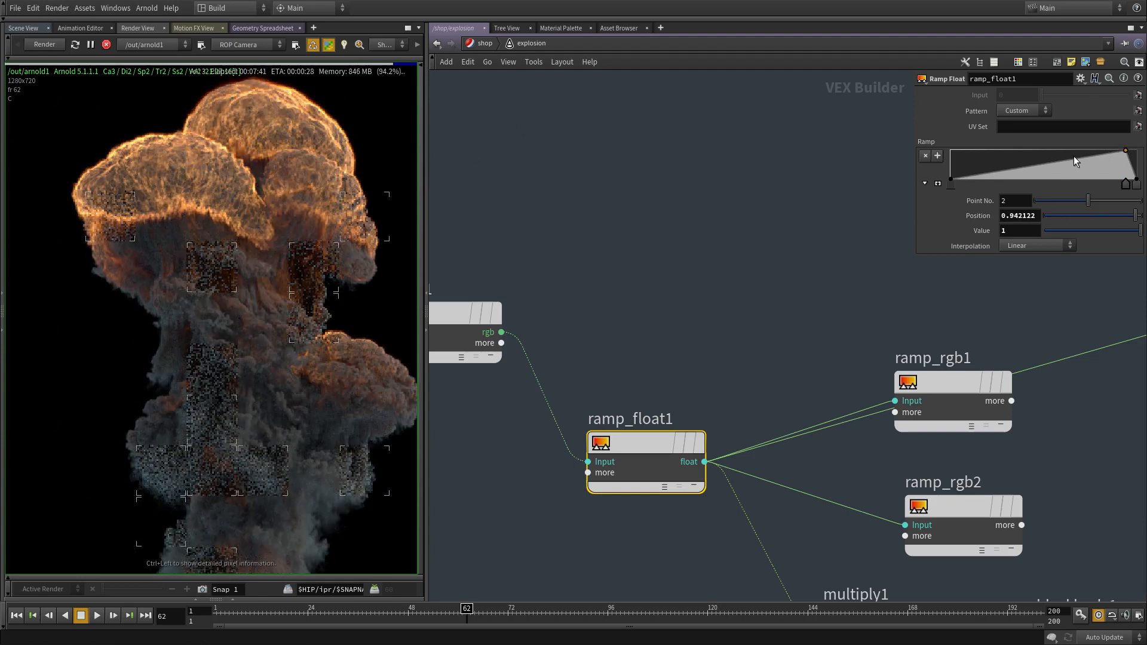
Step: Add more points to ramp_float1 to form an irregular curve with narrow dips at about 0.53 and 0.74
{"action": "left_click", "coordinate": [1063, 157]}
{"action": "left_click", "coordinate": [990, 163]}
{"action": "left_click", "coordinate": [1014, 157]}
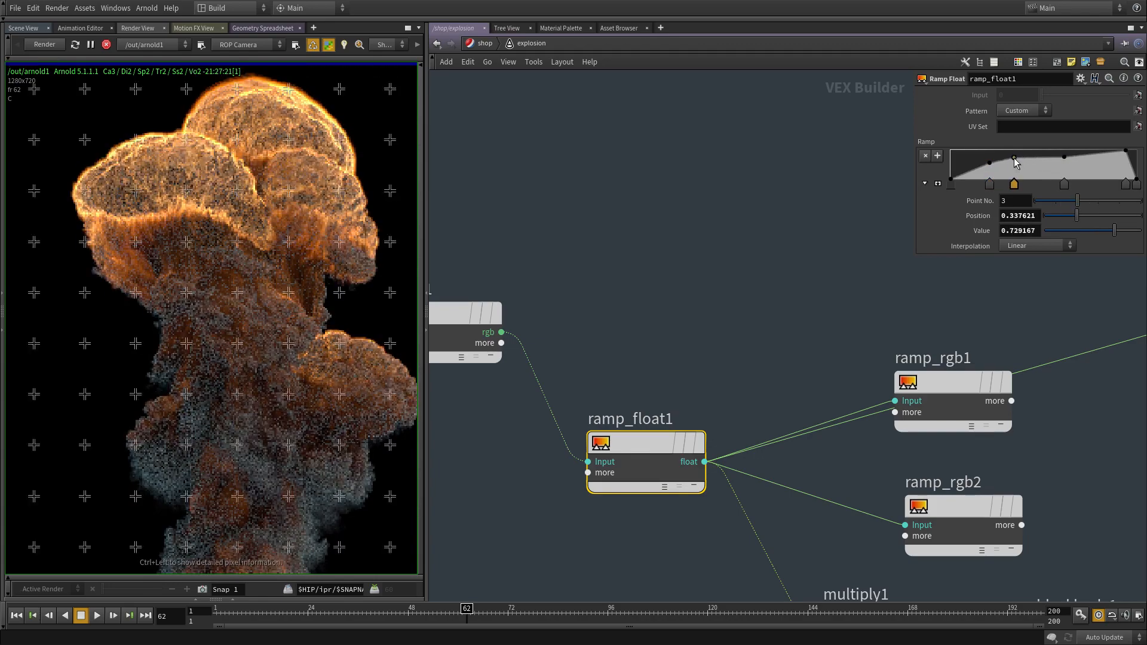
{"action": "left_click", "coordinate": [1035, 157]}
{"action": "left_click", "coordinate": [1026, 151]}
{"action": "left_click", "coordinate": [1086, 157]}
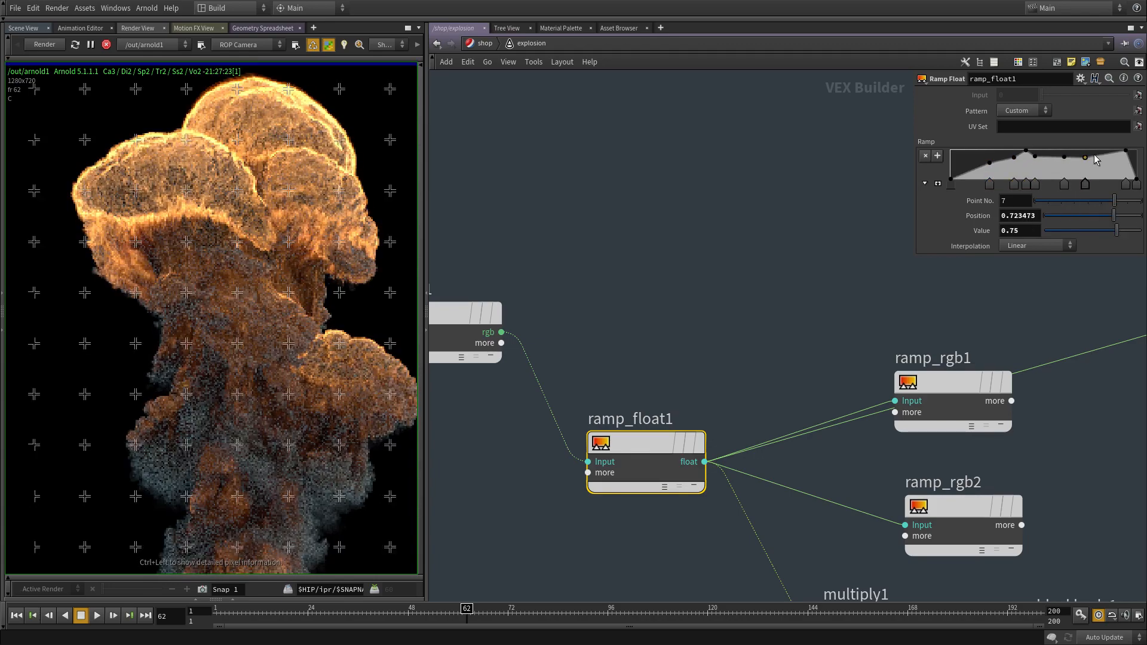
{"action": "left_click", "coordinate": [1091, 155]}
{"action": "left_click_drag", "start_coordinate": [1092, 156], "coordinate": [1048, 177]}
{"action": "left_click", "coordinate": [1043, 155]}
{"action": "left_click", "coordinate": [1051, 157]}
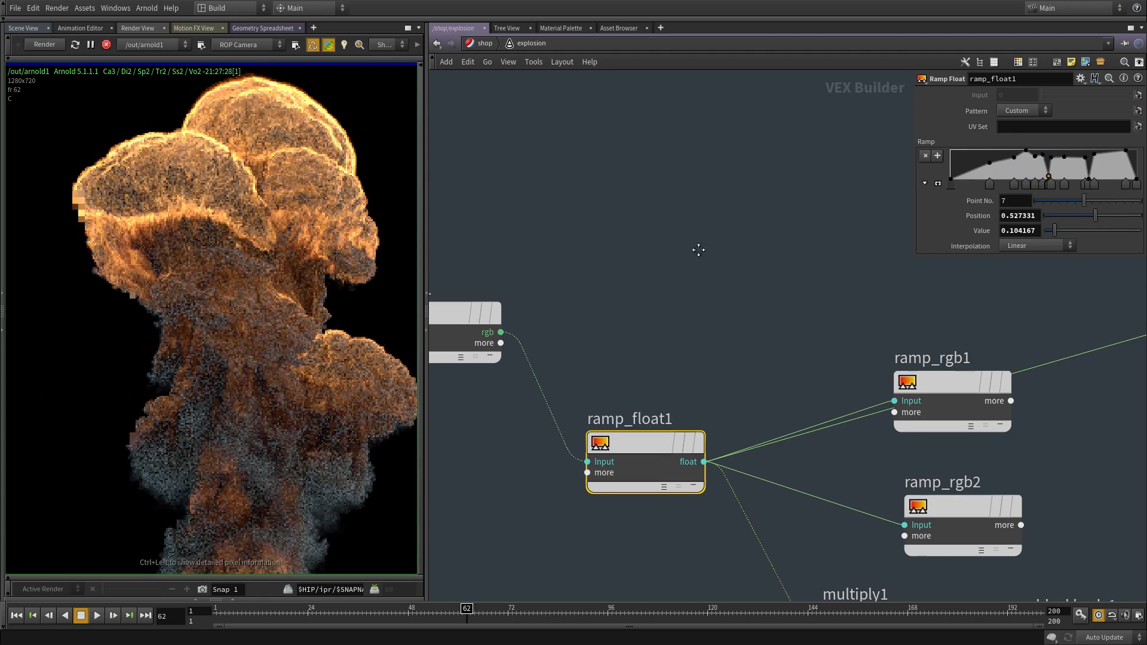
Step: Try raising the Blackbody node's intensity to 4.7, and undo the change
{"action": "middle_click_drag", "start_coordinate": [878, 567], "coordinate": [703, 425]}
{"action": "scroll", "coordinate": [702, 425], "scroll_direction": "down", "scroll_amount": 4}
{"action": "scroll", "coordinate": [871, 415], "scroll_direction": "up", "scroll_amount": 1}
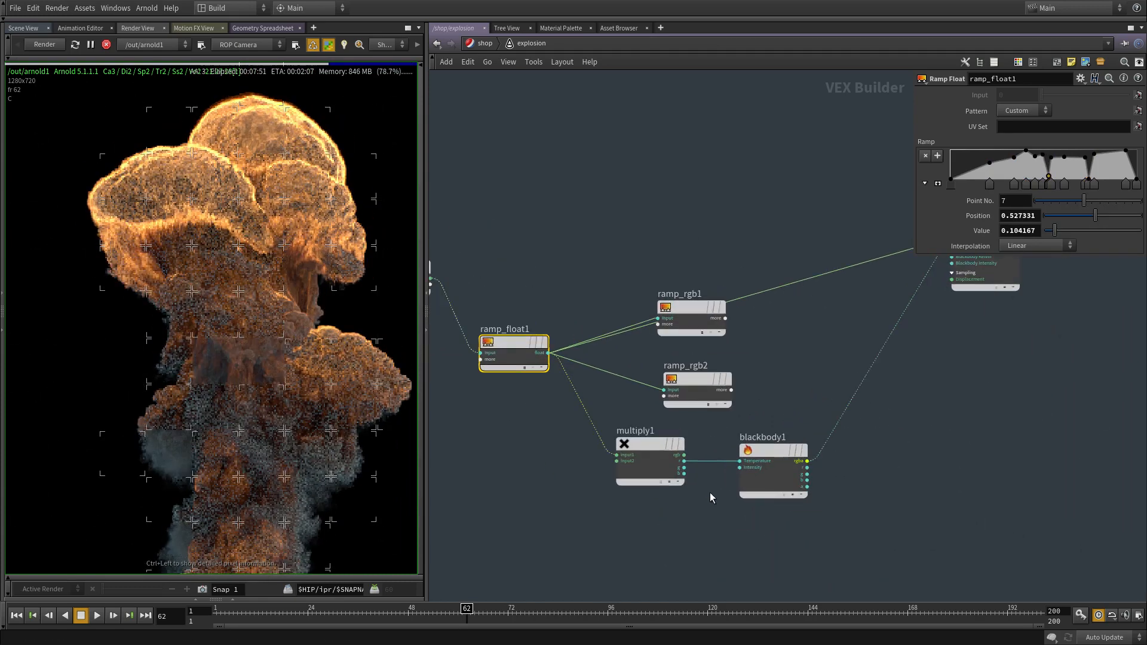
{"action": "scroll", "coordinate": [832, 424], "scroll_direction": "down", "scroll_amount": 2}
{"action": "scroll", "coordinate": [832, 424], "scroll_direction": "up", "scroll_amount": 2}
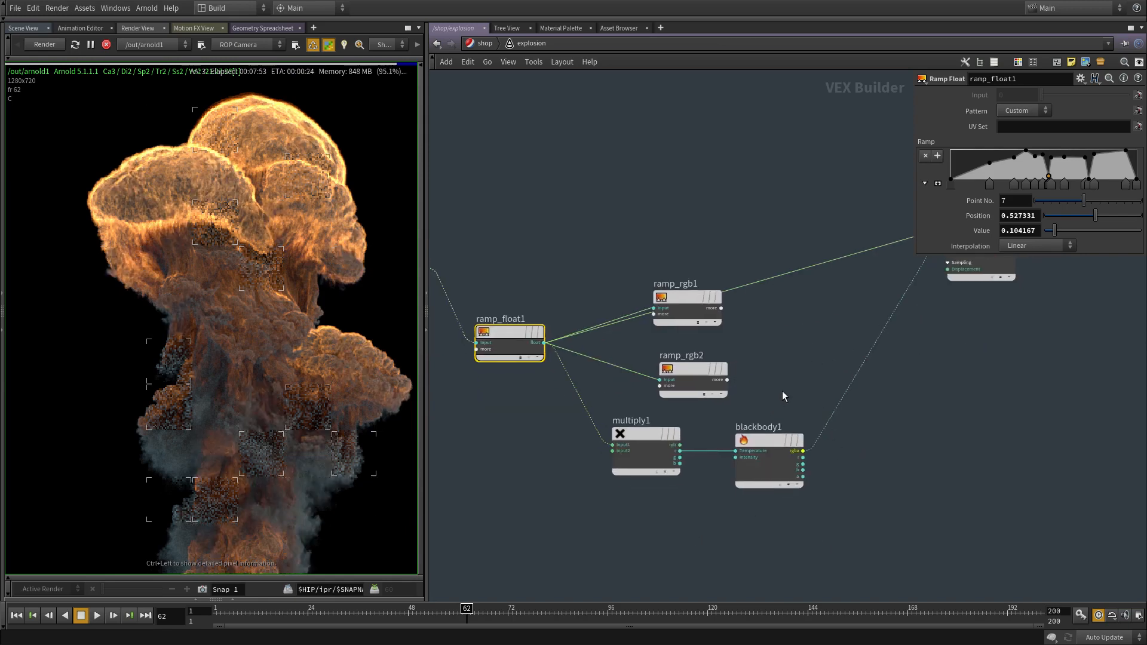
{"action": "left_click", "coordinate": [770, 457]}
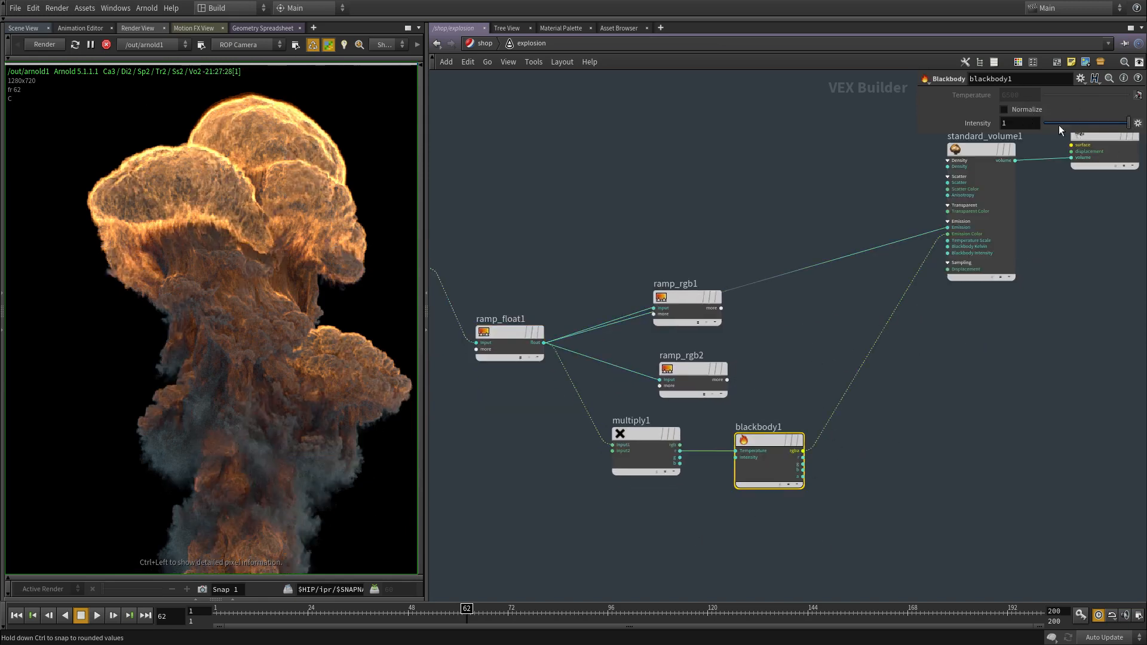
{"action": "middle_click_drag", "start_coordinate": [1036, 122], "coordinate": [1100, 122]}
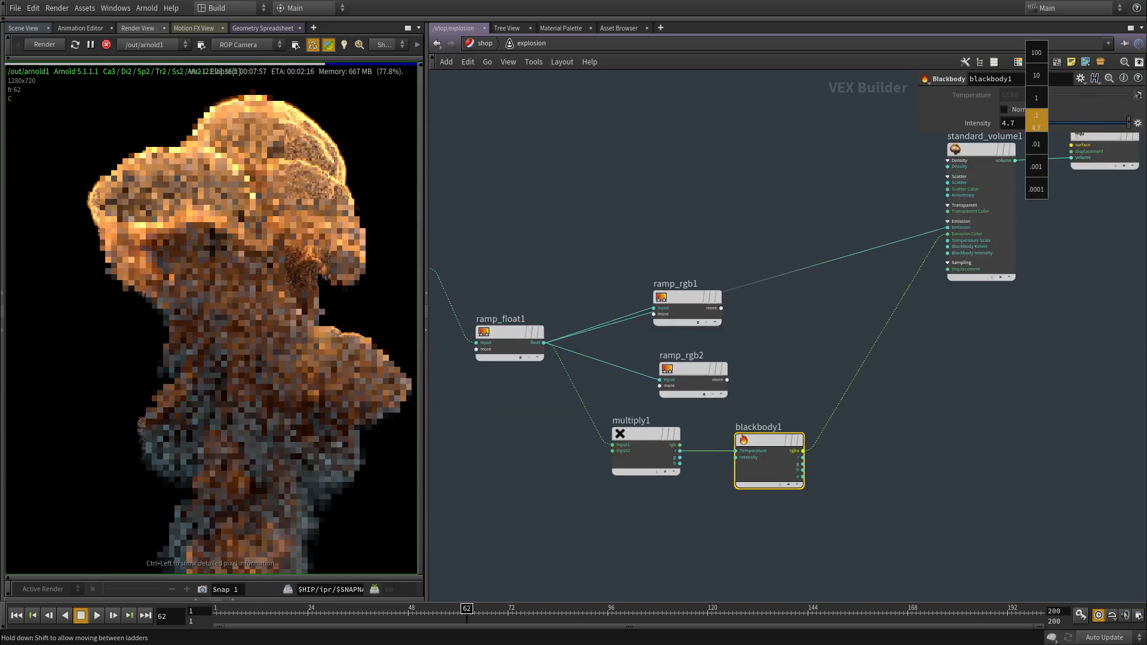
{"action": "key", "text": "ctrl+z"}
Step: Pull ramp_rgb1 away from the emission wire and connect ramp_rgb2's rgb output to Emission Color in place of the blackbody
{"action": "scroll", "coordinate": [836, 377], "scroll_direction": "up", "scroll_amount": 2}
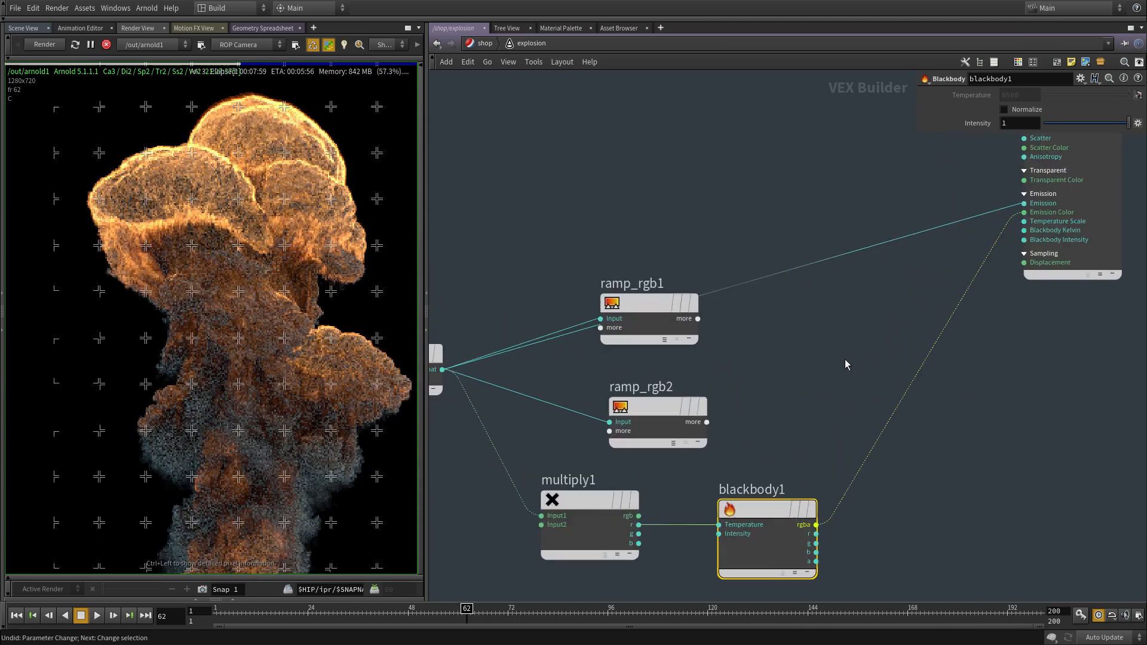
{"action": "left_click_drag", "start_coordinate": [645, 305], "coordinate": [726, 325]}
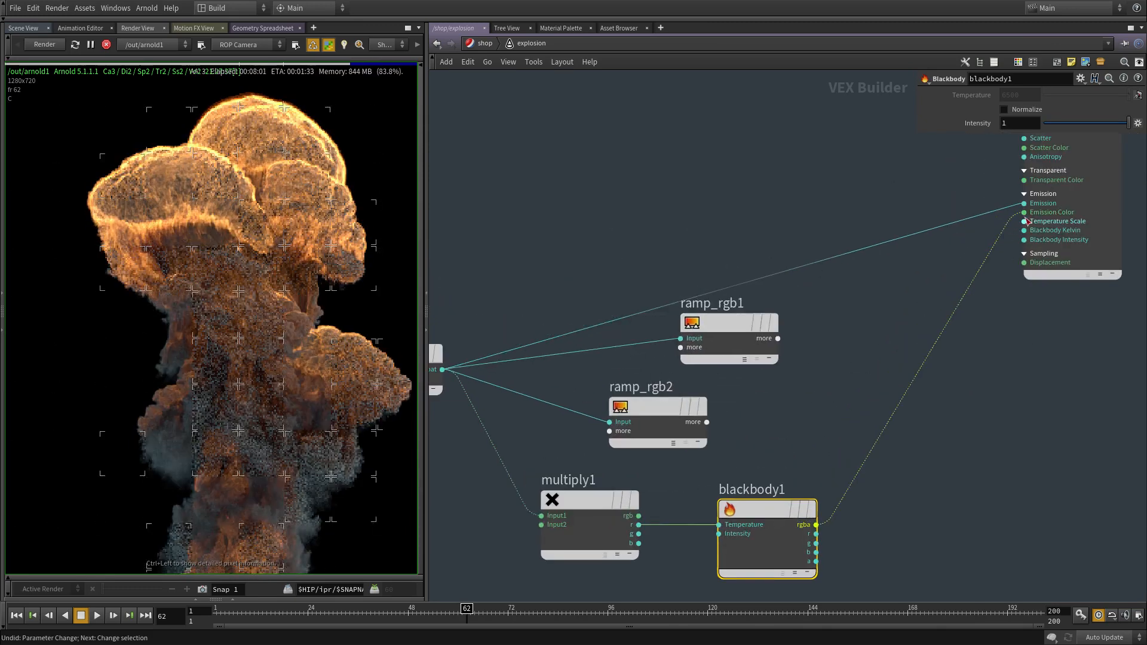
{"action": "left_click_drag", "start_coordinate": [1024, 212], "coordinate": [740, 425]}
Step: Shift ramp_rgb2's two darkest color points to positions of about 0.1 and 0.28
{"action": "left_click", "coordinate": [603, 394]}
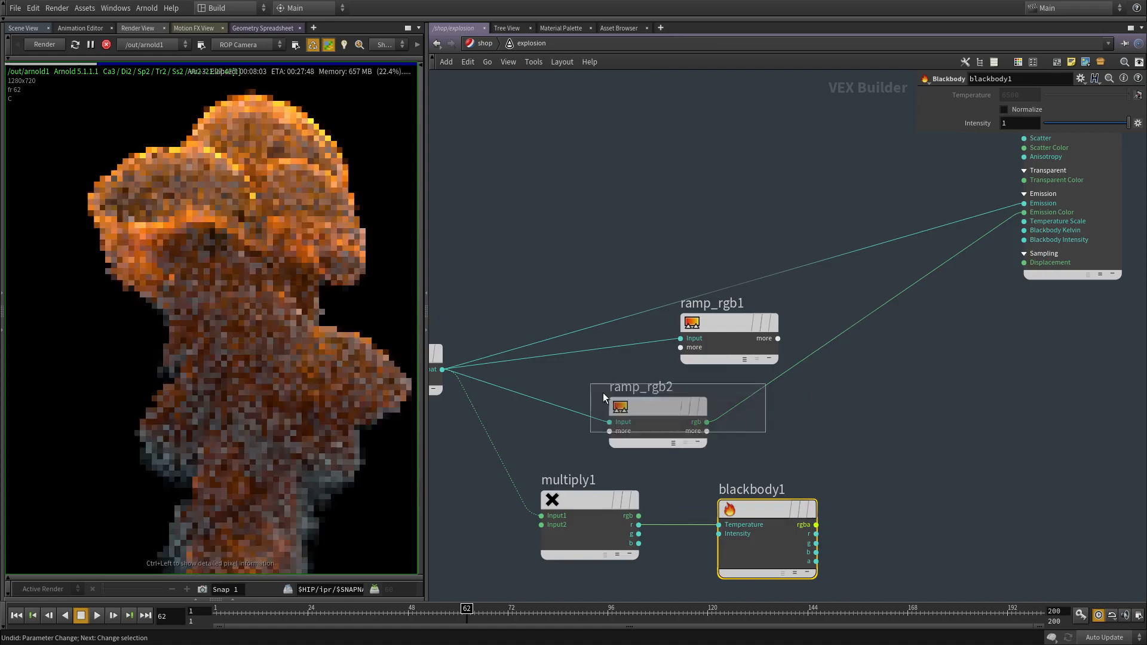
{"action": "middle_click_drag", "start_coordinate": [743, 433], "coordinate": [772, 404]}
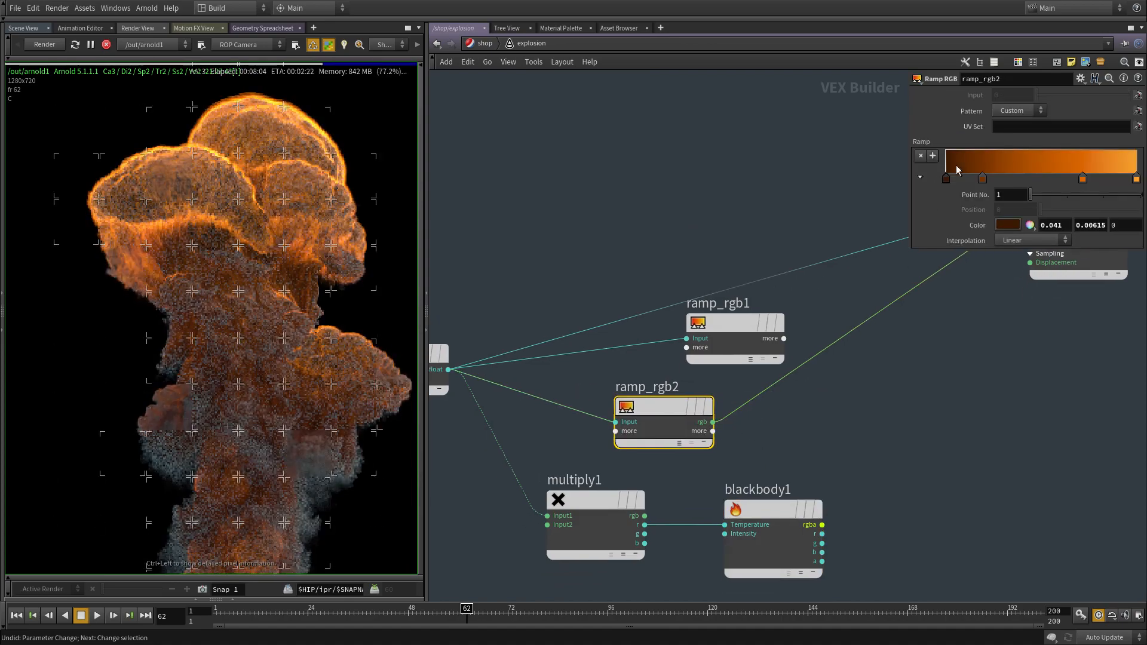
{"action": "mouse_move", "coordinate": [983, 179]}
{"action": "left_mouse_down"}
{"action": "mouse_move", "coordinate": [1000, 179]}
{"action": "mouse_move", "coordinate": [967, 179]}
{"action": "left_mouse_up"}
{"action": "left_click", "coordinate": [1000, 179]}
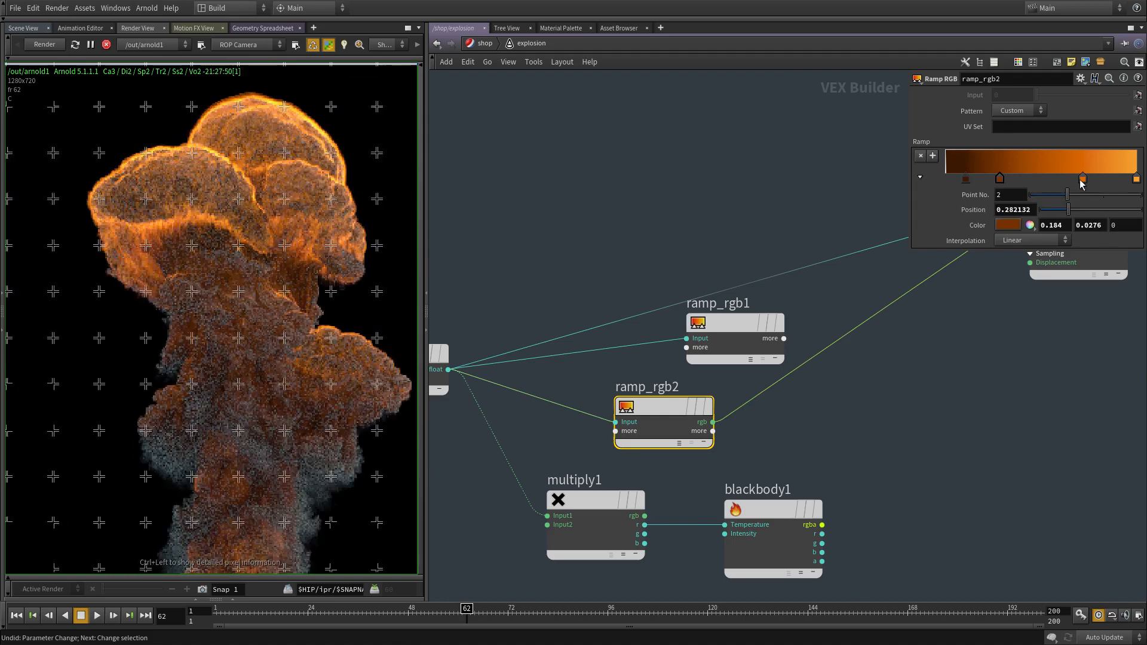
Step: Move ramp_rgb2's last point slightly inward, add a new point at the end, and raise its color value to 1
{"action": "left_click_drag", "start_coordinate": [1137, 178], "coordinate": [1122, 179]}
{"action": "left_click", "coordinate": [1138, 178]}
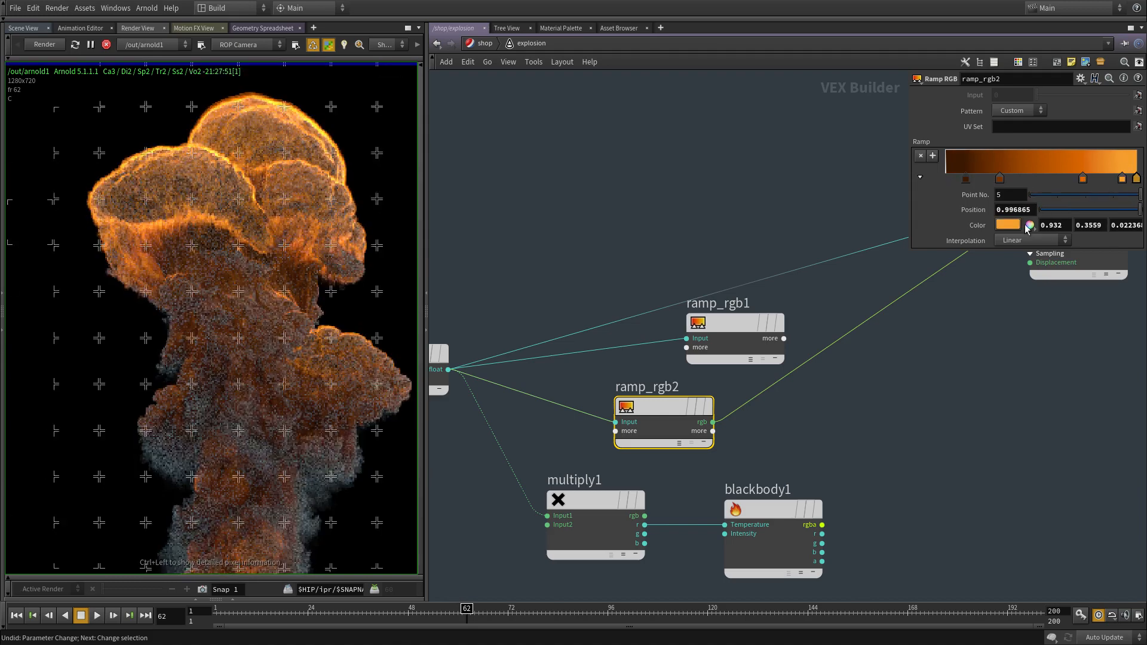
{"action": "left_click", "coordinate": [1008, 225]}
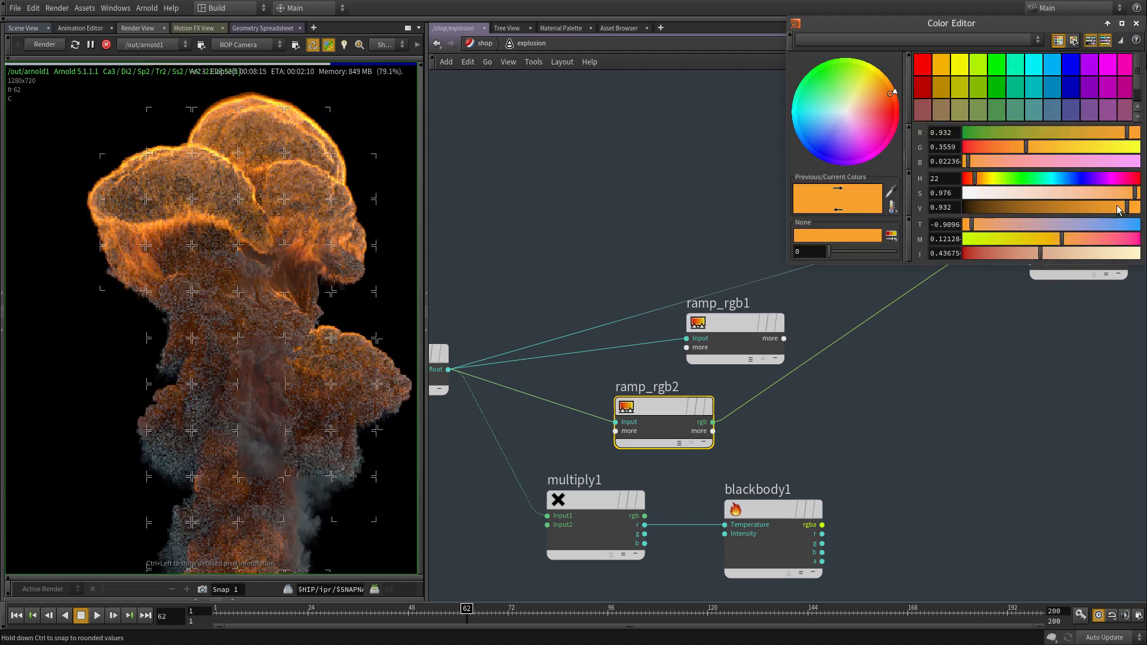
{"action": "left_click_drag", "start_coordinate": [1120, 208], "coordinate": [1138, 210]}
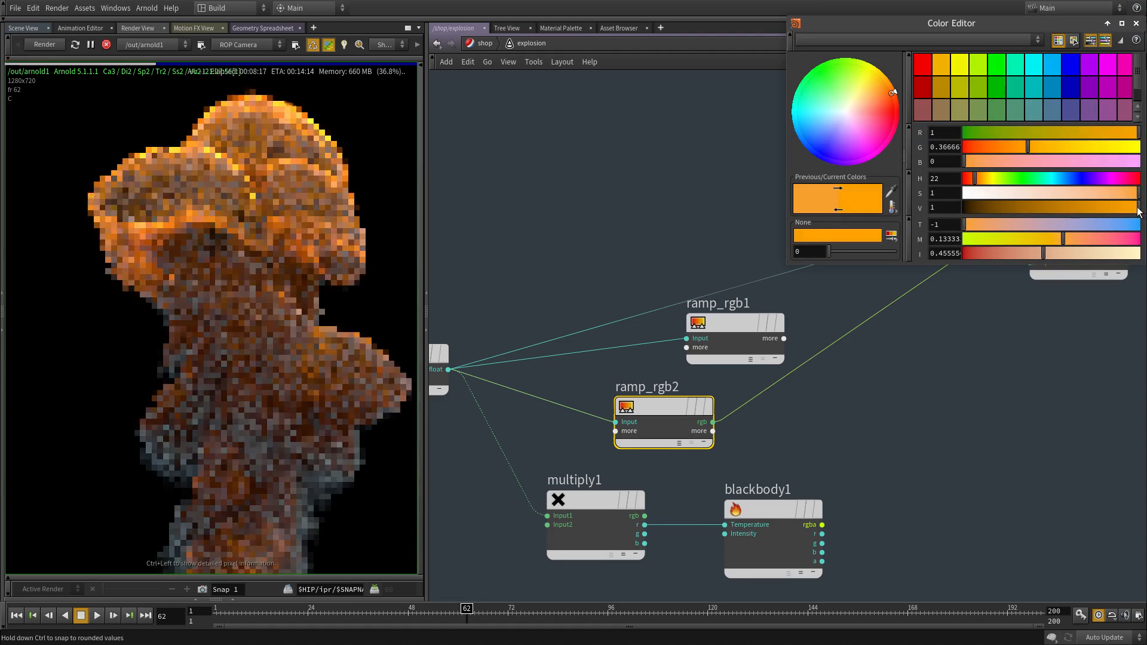
{"action": "left_click", "coordinate": [1136, 23]}
Step: Raise ramp_float1's last point at position 1 to a value of about 0.48
{"action": "middle_click_drag", "start_coordinate": [541, 347], "coordinate": [692, 325]}
{"action": "left_click", "coordinate": [551, 347]}
{"action": "middle_click_drag", "start_coordinate": [526, 489], "coordinate": [518, 530]}
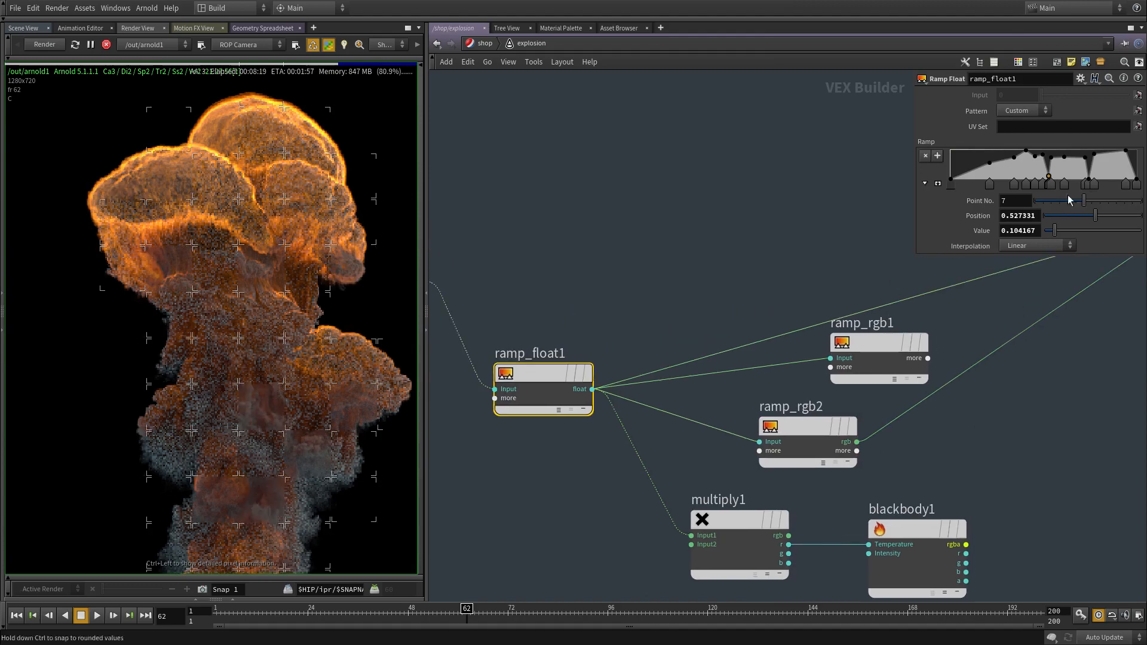
{"action": "left_click", "coordinate": [1137, 182]}
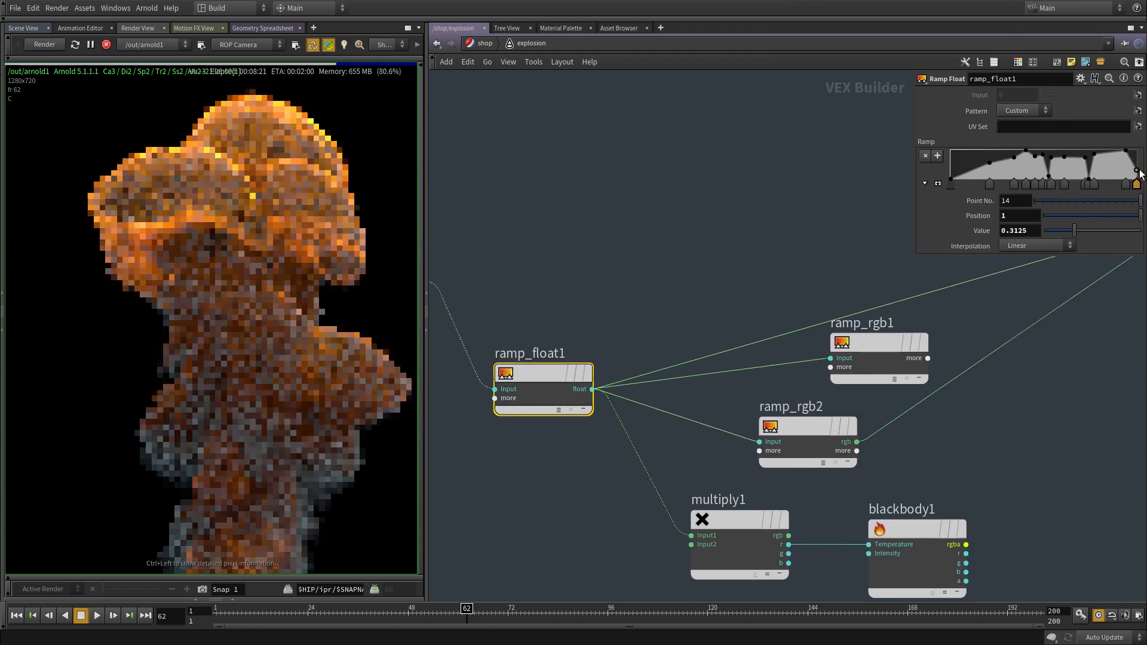
{"action": "left_click_drag", "start_coordinate": [1139, 167], "coordinate": [1139, 164]}
{"action": "middle_click_drag", "start_coordinate": [649, 187], "coordinate": [657, 226]}
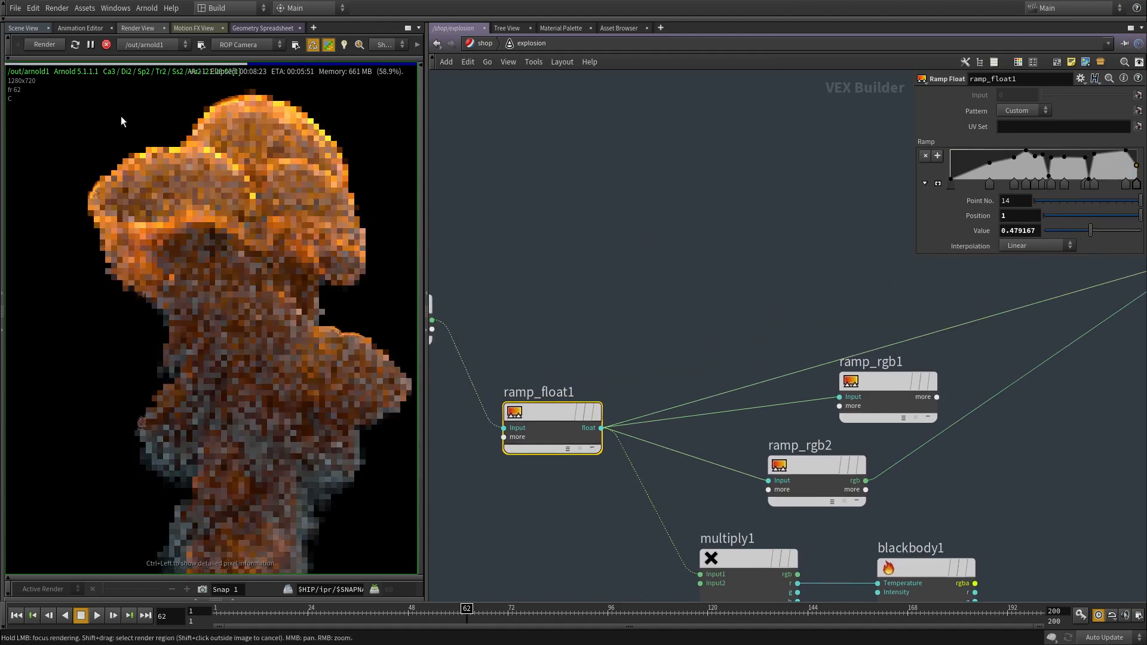
Step: Stop the active render and switch the network view to the out network
{"action": "left_click", "coordinate": [106, 44]}
{"action": "left_click", "coordinate": [482, 47]}
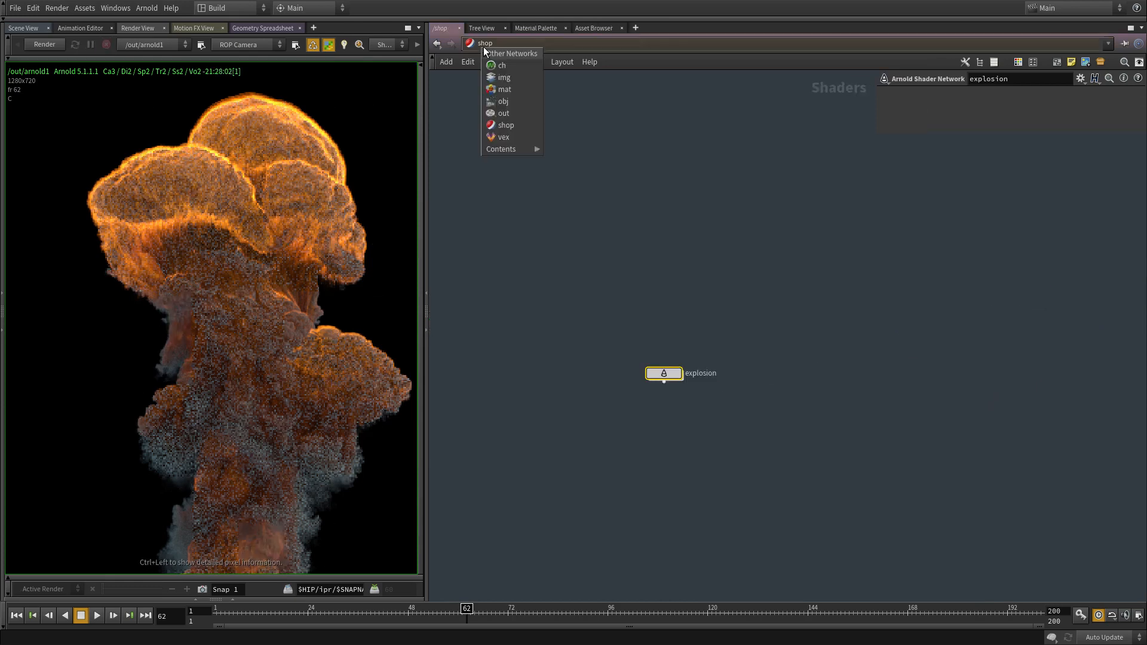
{"action": "left_click", "coordinate": [521, 113]}
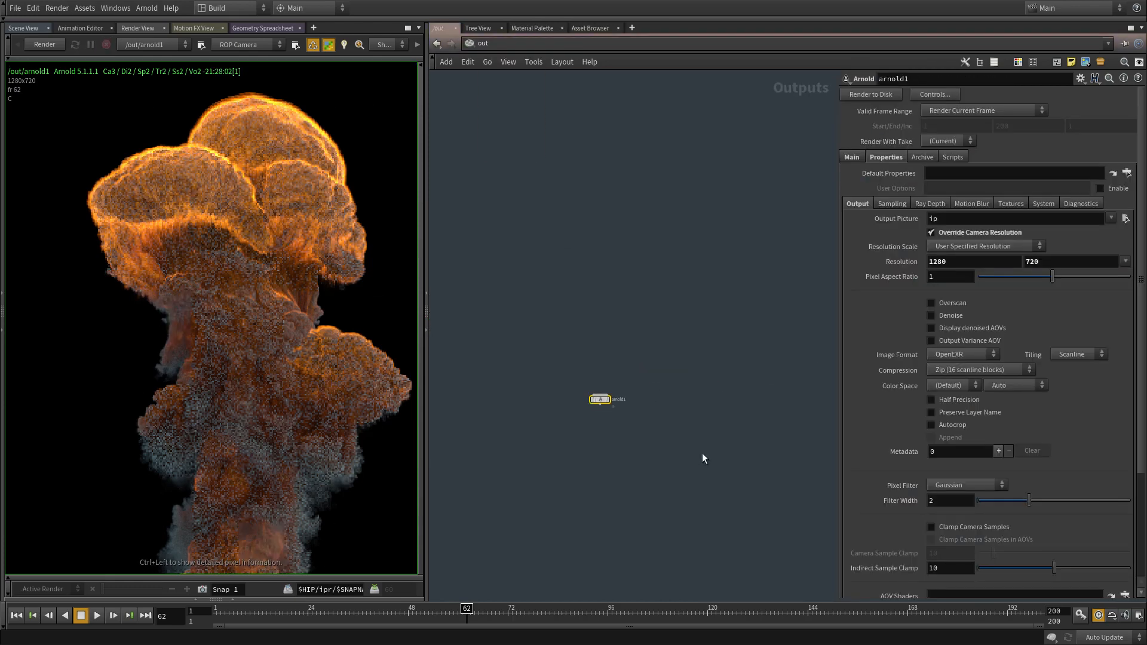
Step: Set the Arnold output's Volume ray depth to 2 and display its sampling settings
{"action": "left_click", "coordinate": [944, 205]}
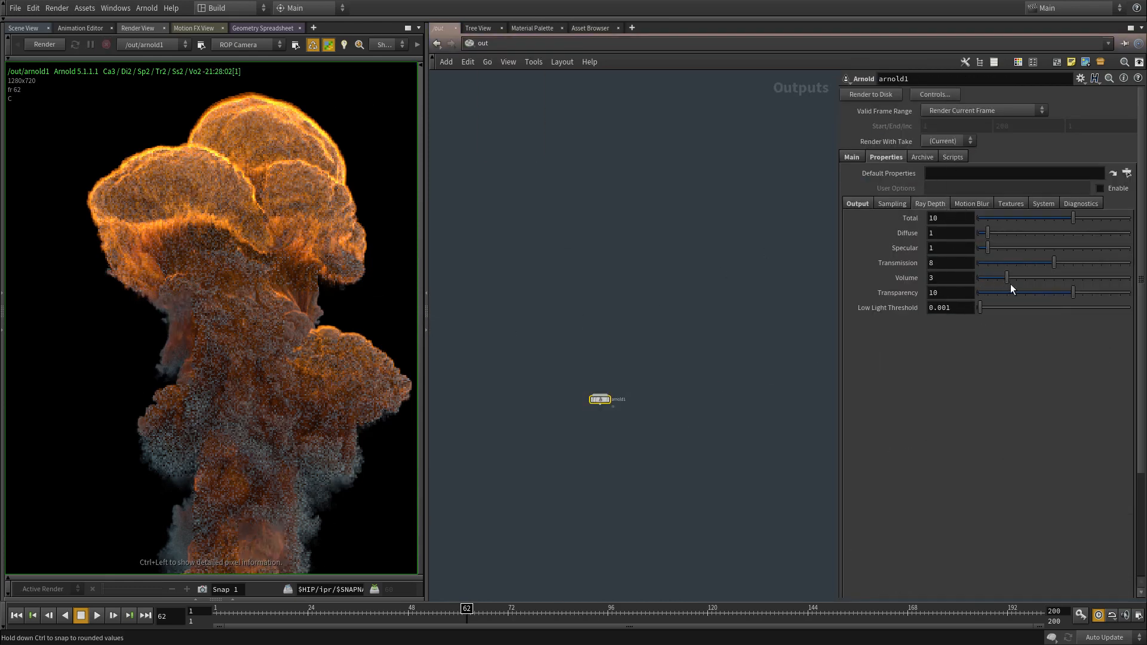
{"action": "left_click_drag", "start_coordinate": [1000, 282], "coordinate": [1003, 282]}
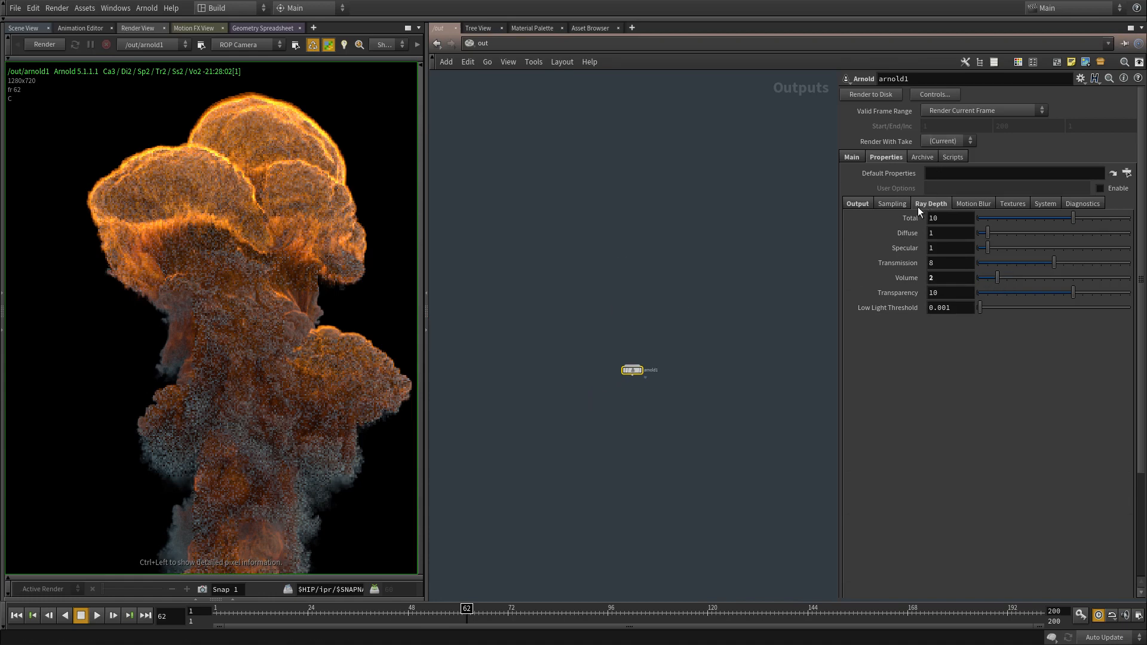
{"action": "left_click", "coordinate": [894, 204]}
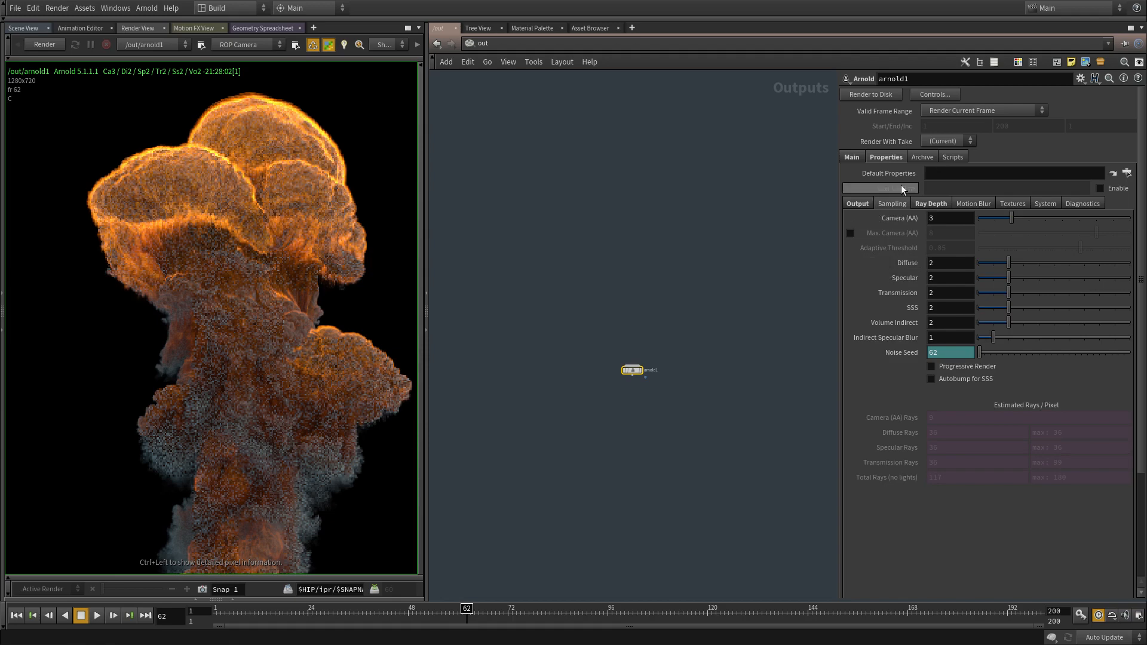